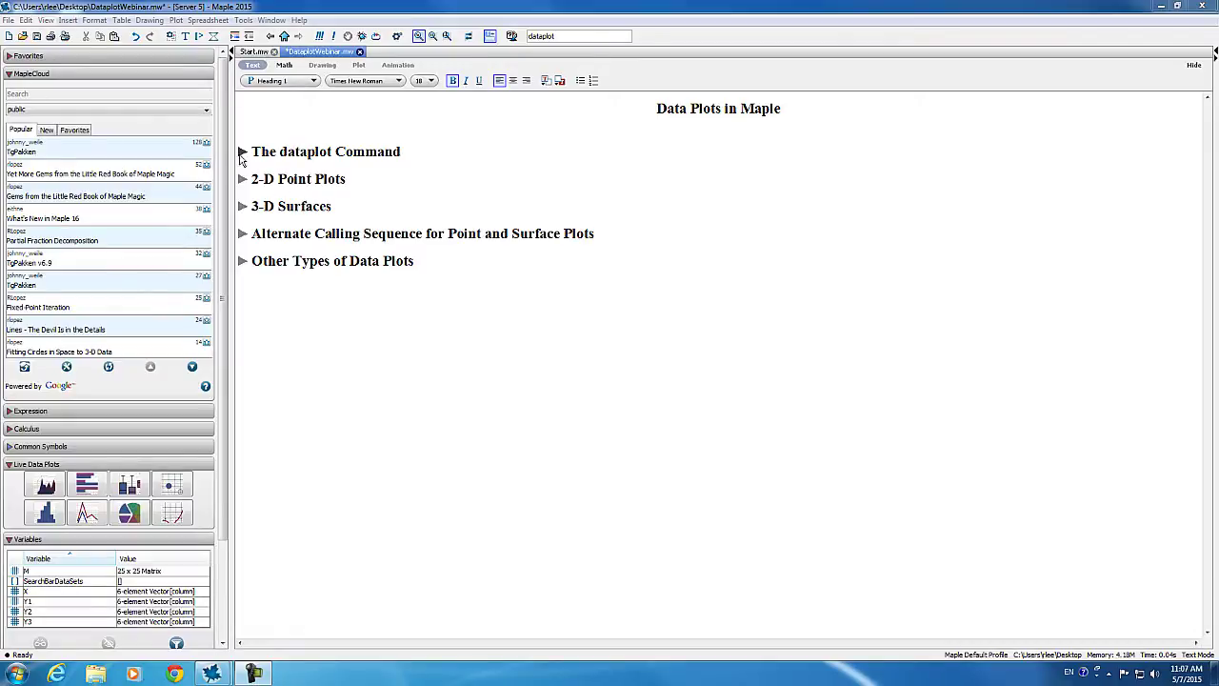
Step: Expand the section on the dataplot command, consult the dataplot help page, and return to the worksheet
left_click(242, 152)
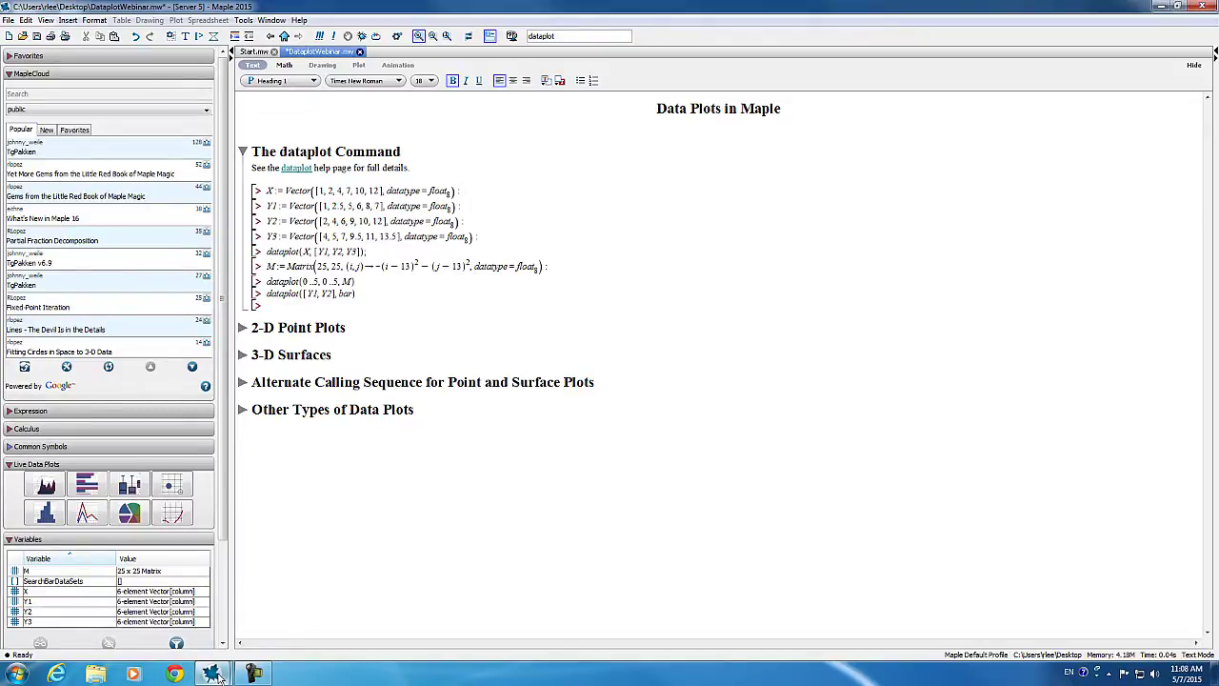
mouse_move(217, 677)
left_click(281, 600)
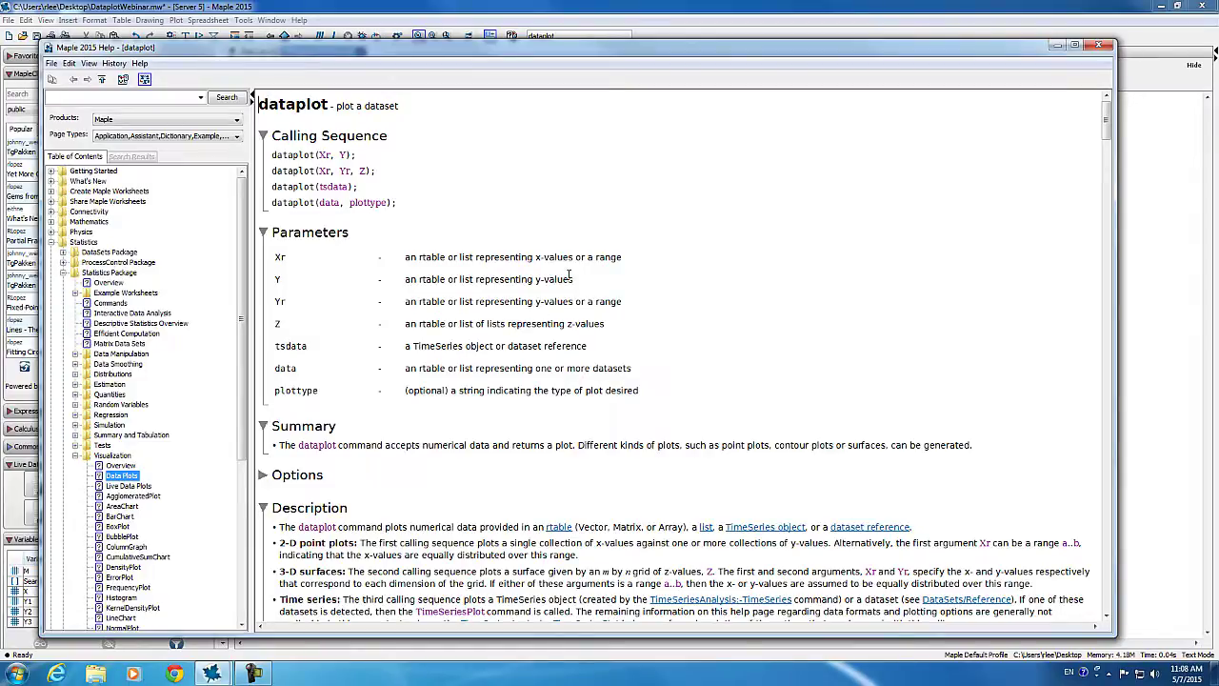
key("alt+Tab")
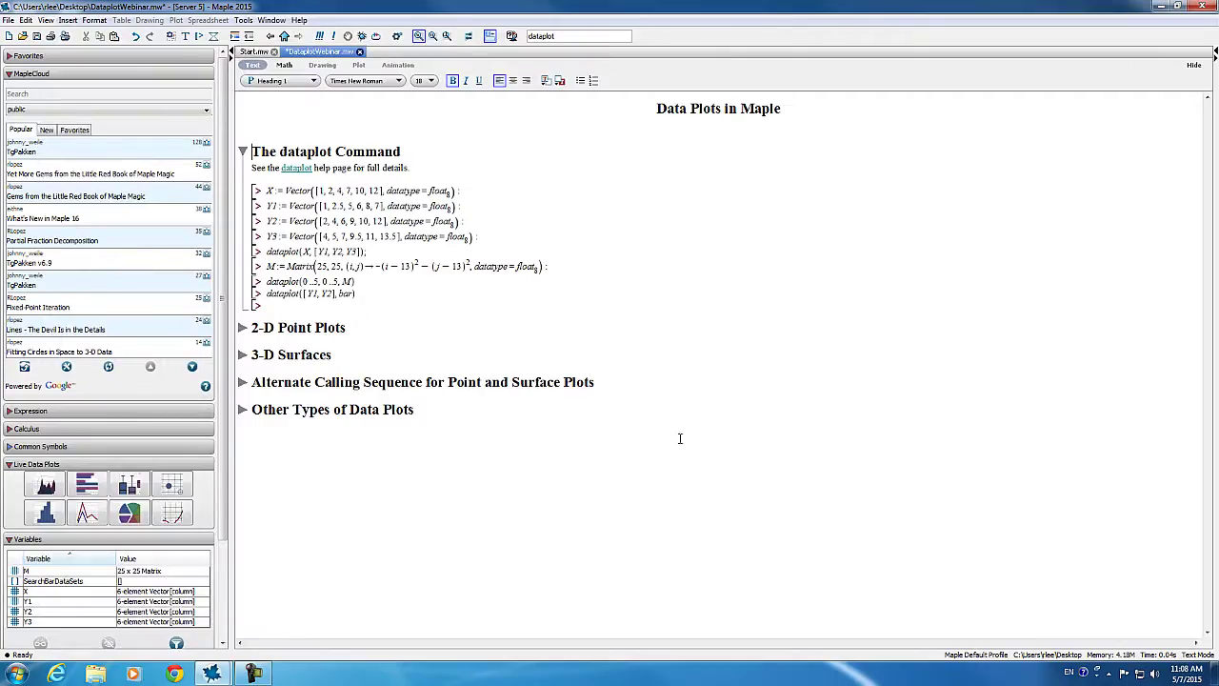
Step: Execute the definitions of vectors X, Y1, Y2 and Y3, and plot them with dataplot(X, [Y1, Y2, Y3])
left_click(479, 192)
key("Return")
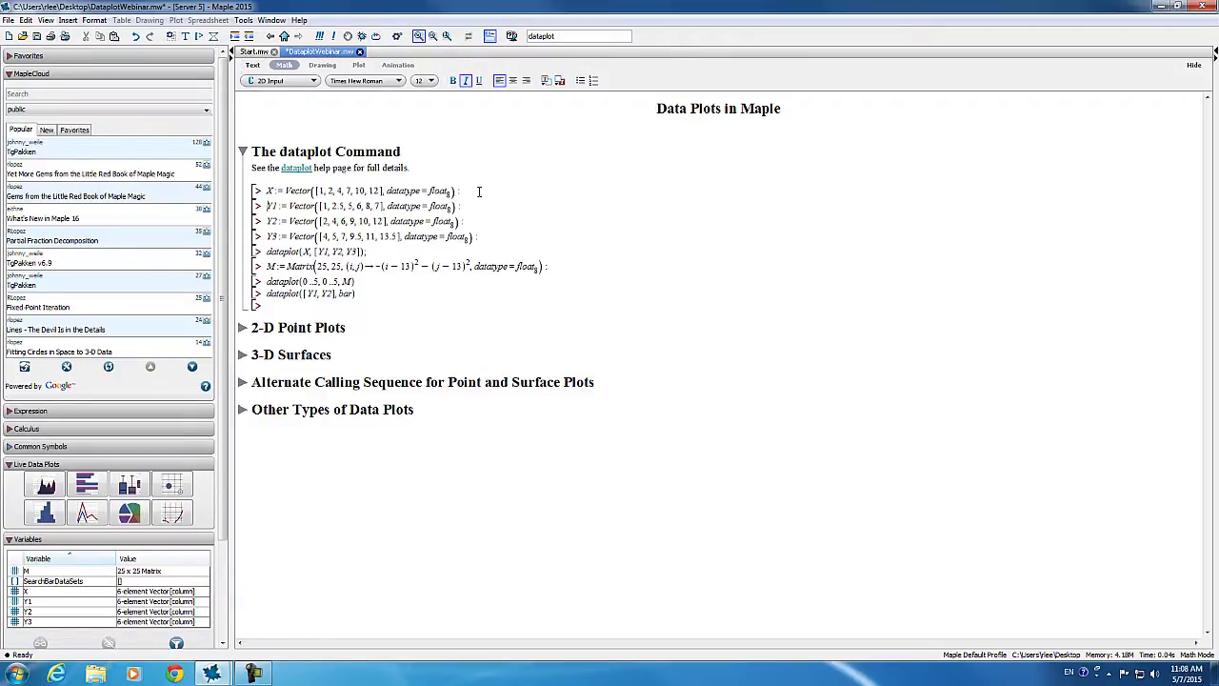
key("Return")
key("Return")
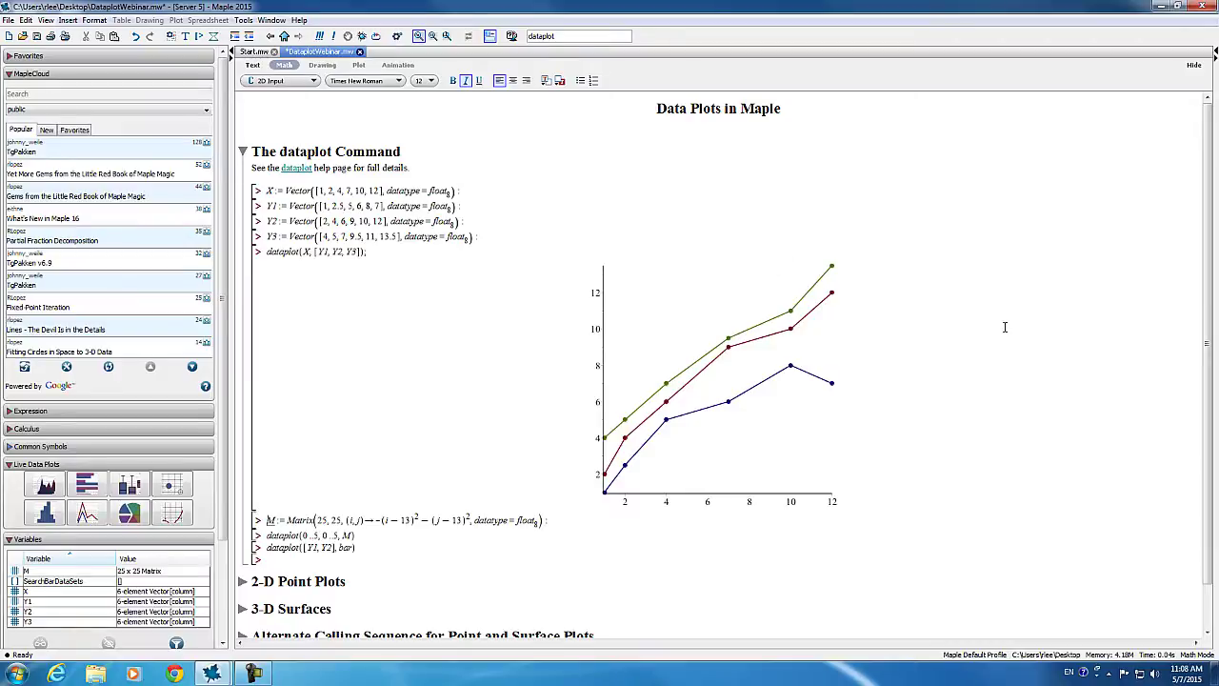
Step: Execute the definition of the 25 by 25 matrix M and plot its surface with dataplot(0..5, 0..5, M)
scroll(1004, 326, "down", 1)
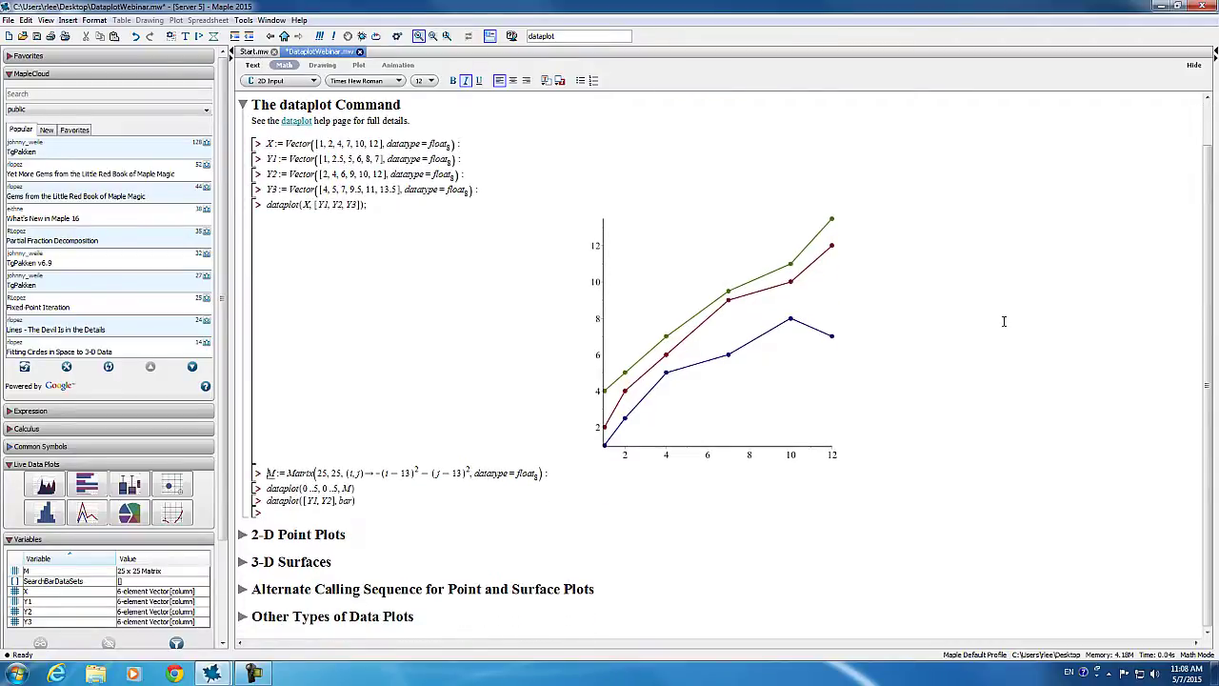
left_click(574, 473)
key("Return")
key("Return")
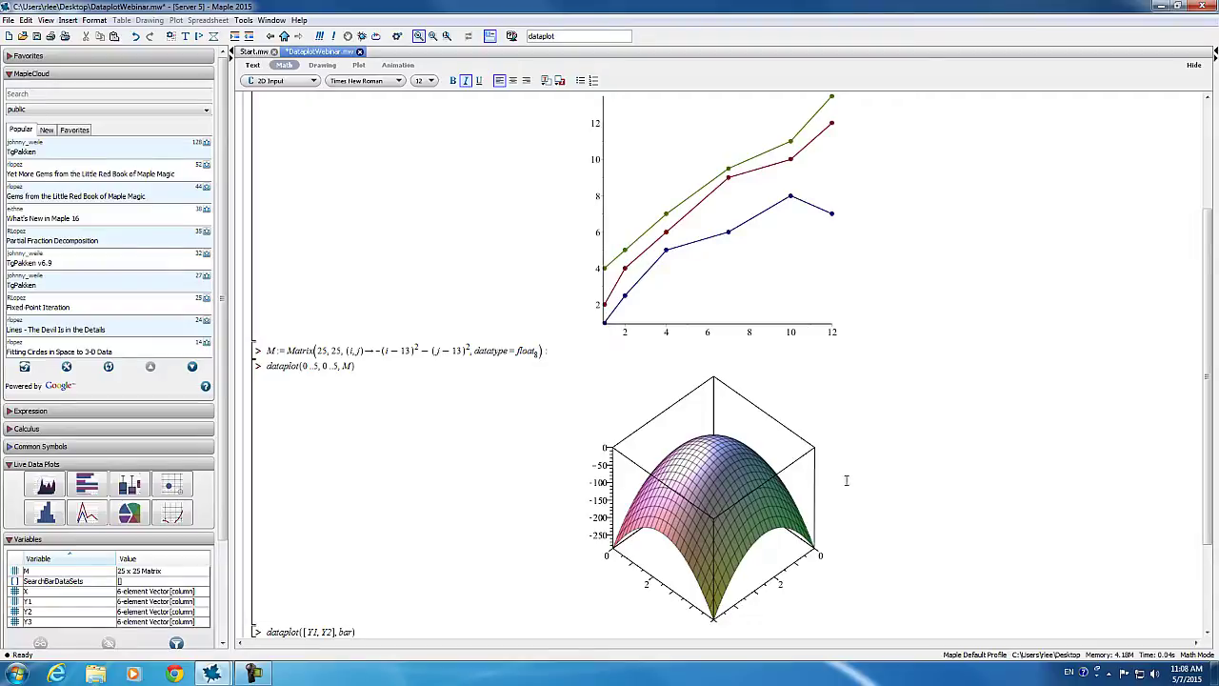
Step: Execute dataplot([Y1, Y2], bar) to generate a bar chart of the two data sets
scroll(846, 477, "down", 1)
scroll(844, 473, "down", 1)
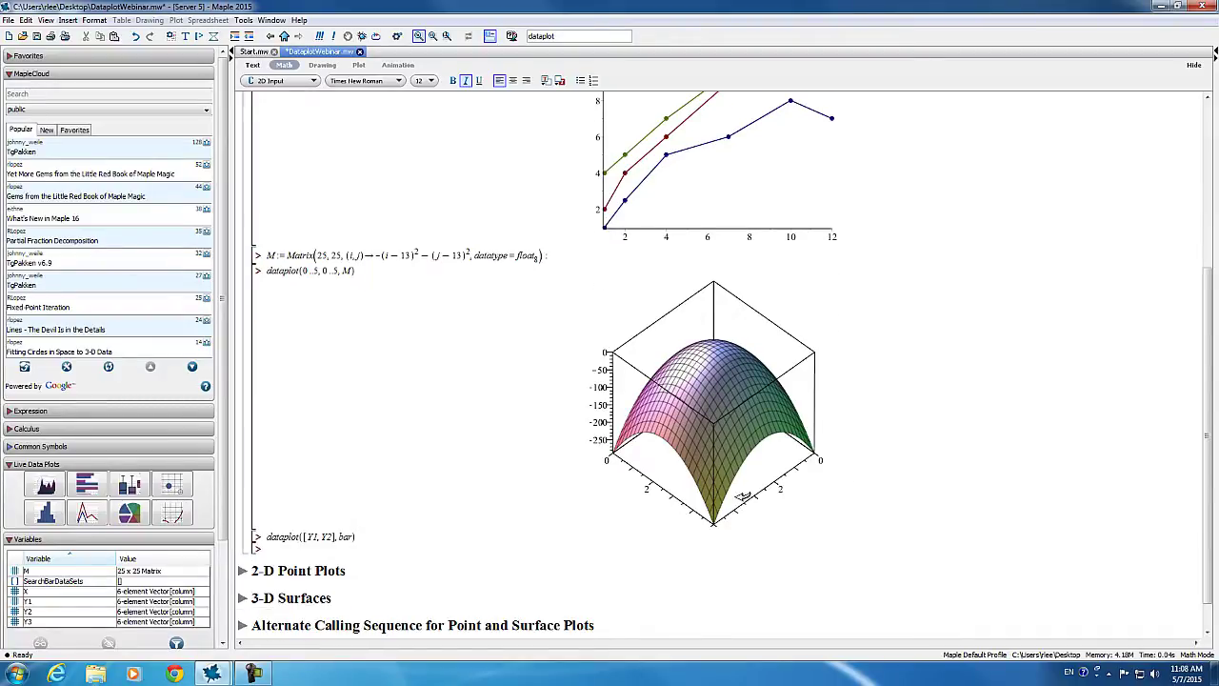
scroll(431, 500, "down", 1)
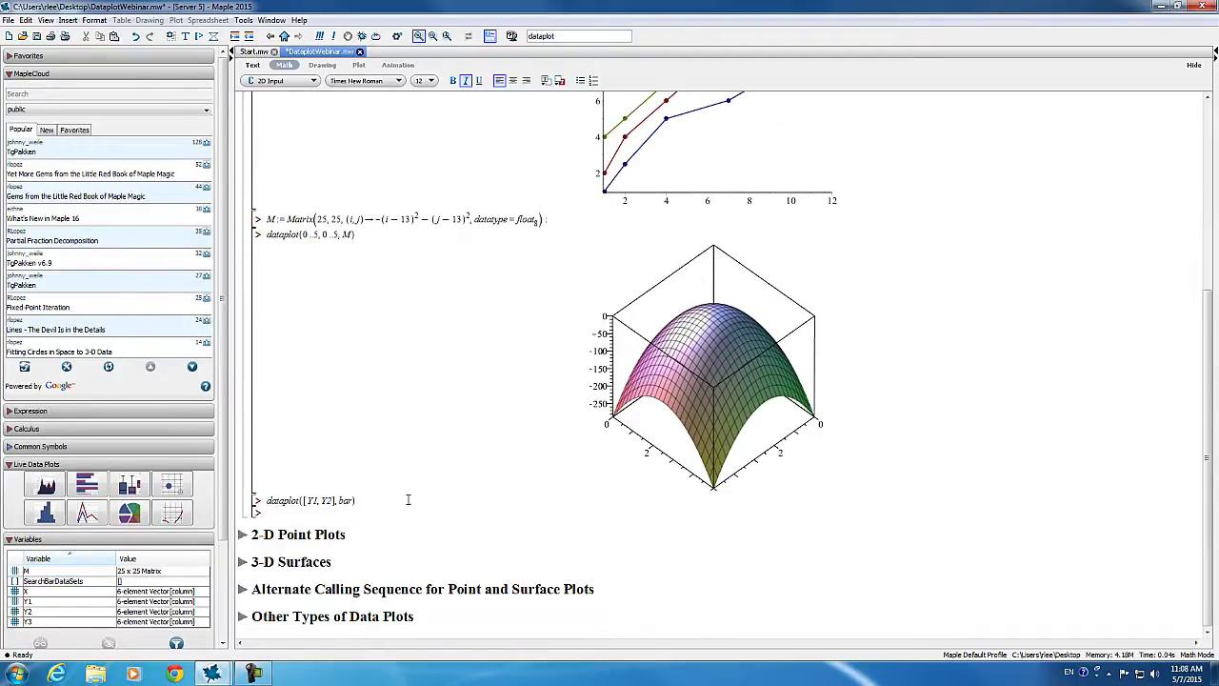
left_click(391, 497)
key("Return")
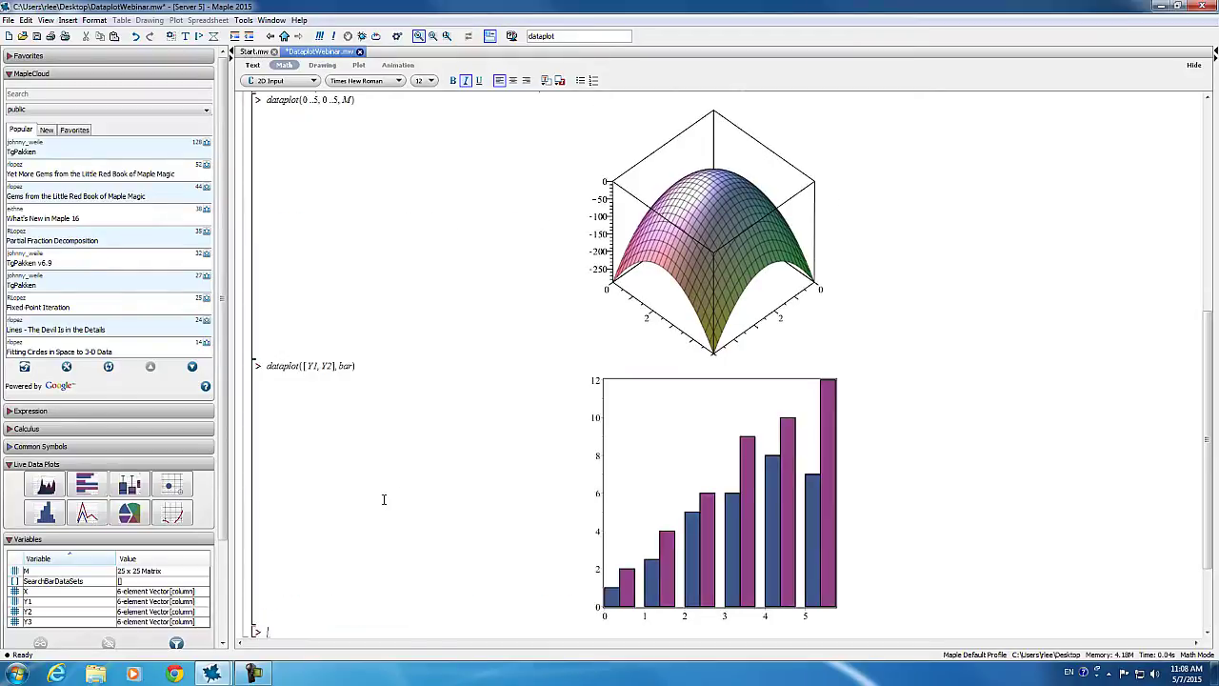
Step: Expand the 2-D Point Plots section of the worksheet
scroll(956, 567, "down", 2)
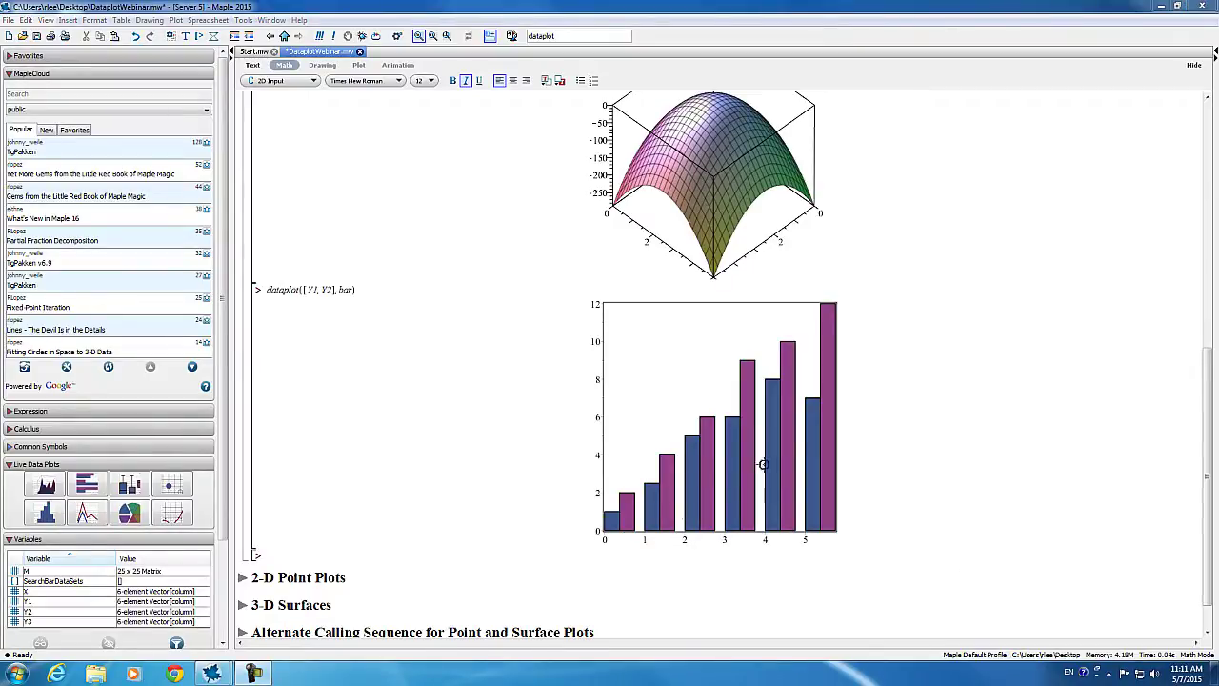
left_click(243, 578)
scroll(588, 542, "down", 3)
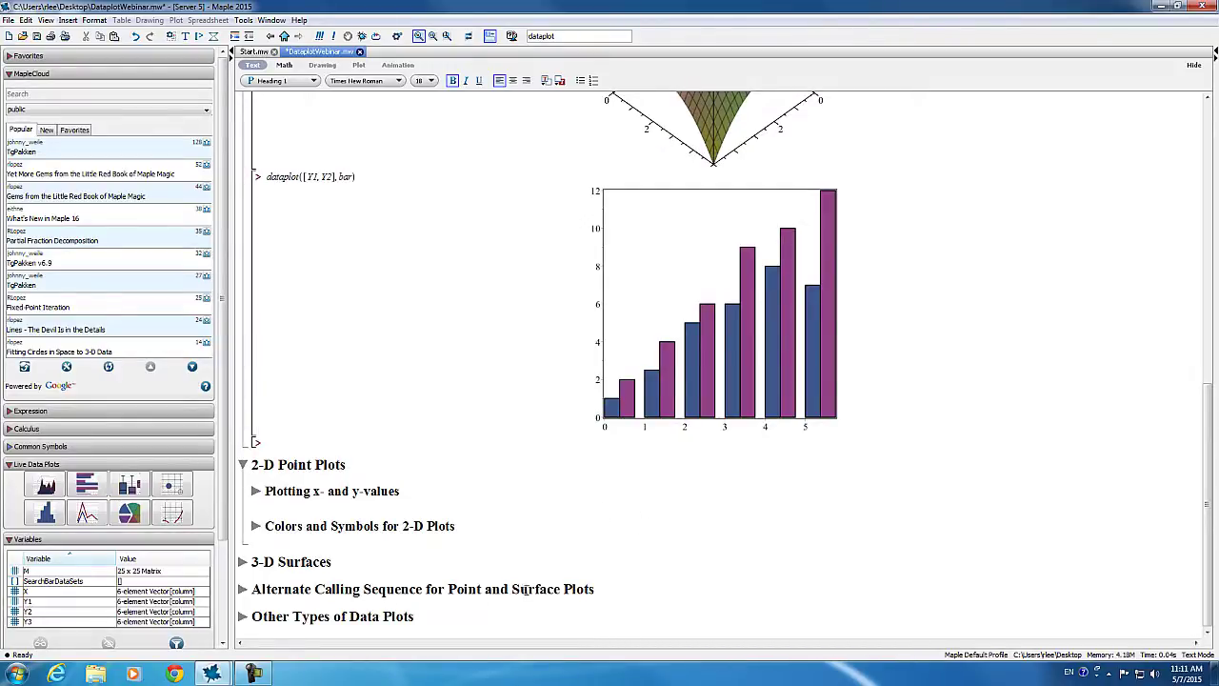
Step: Examine the calling sequences and parameters on the dataplot help page, and return to the worksheet
mouse_move(211, 673)
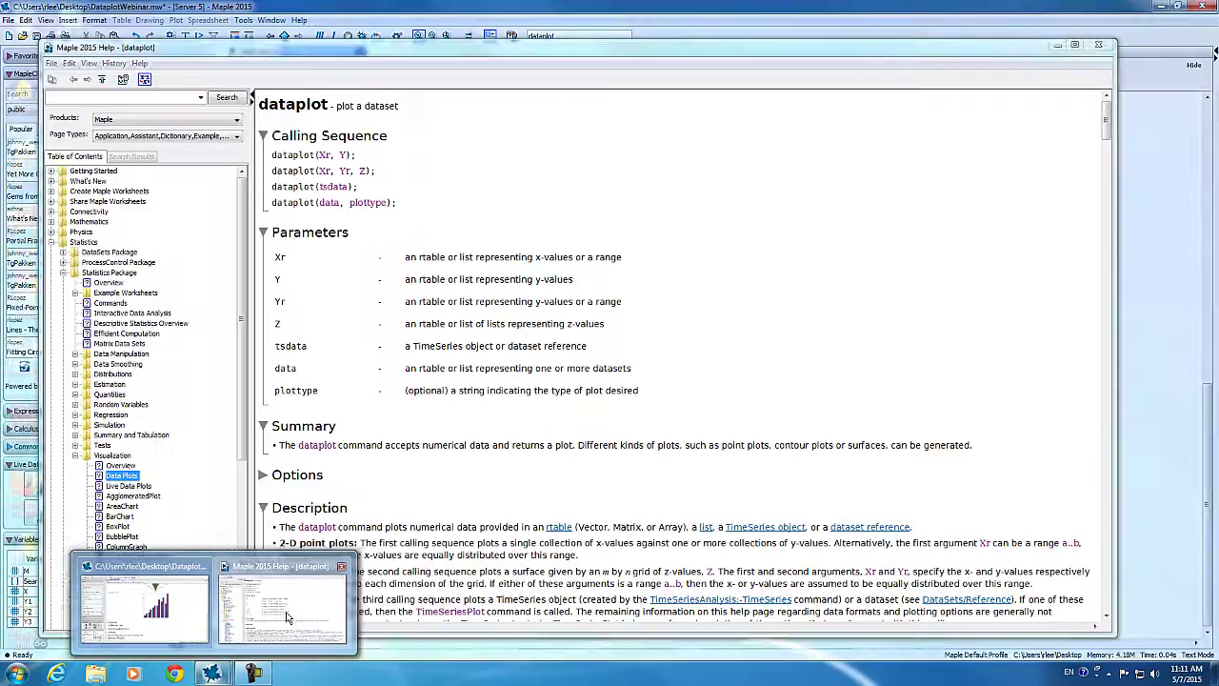
left_click(286, 617)
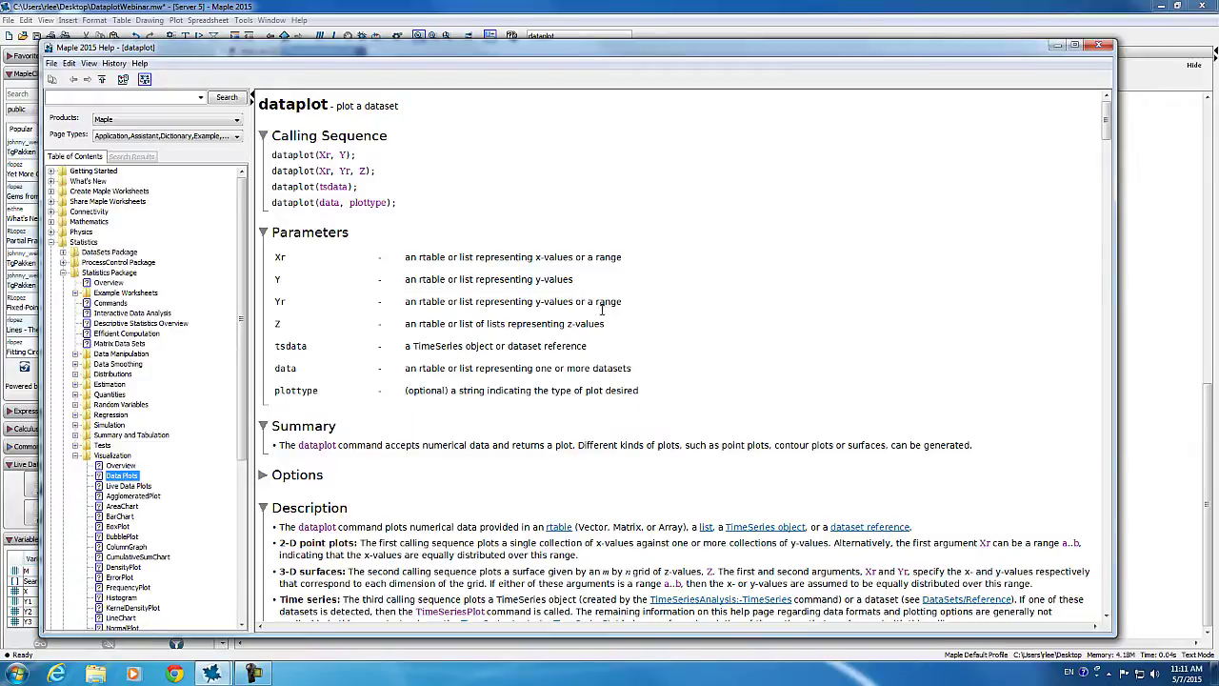
left_click(905, 19)
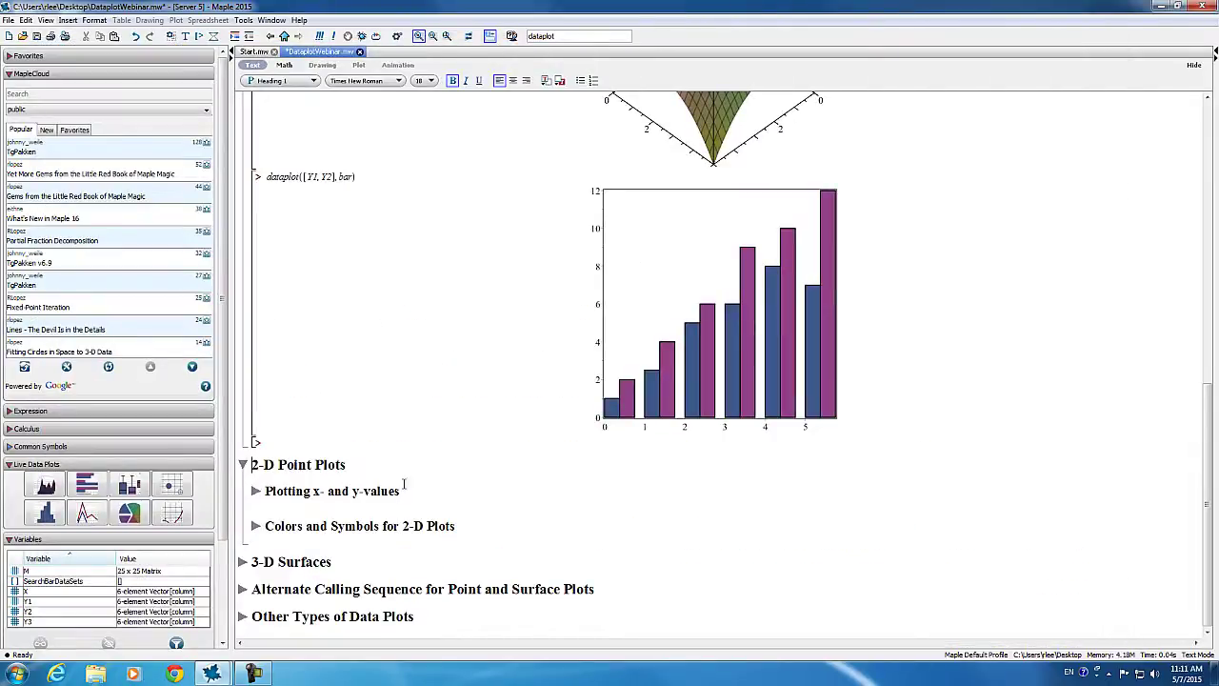
Step: Expand the Plotting x- and y-values subsection, and execute its vector definitions and dataplot(X, Y1)
left_click(256, 491)
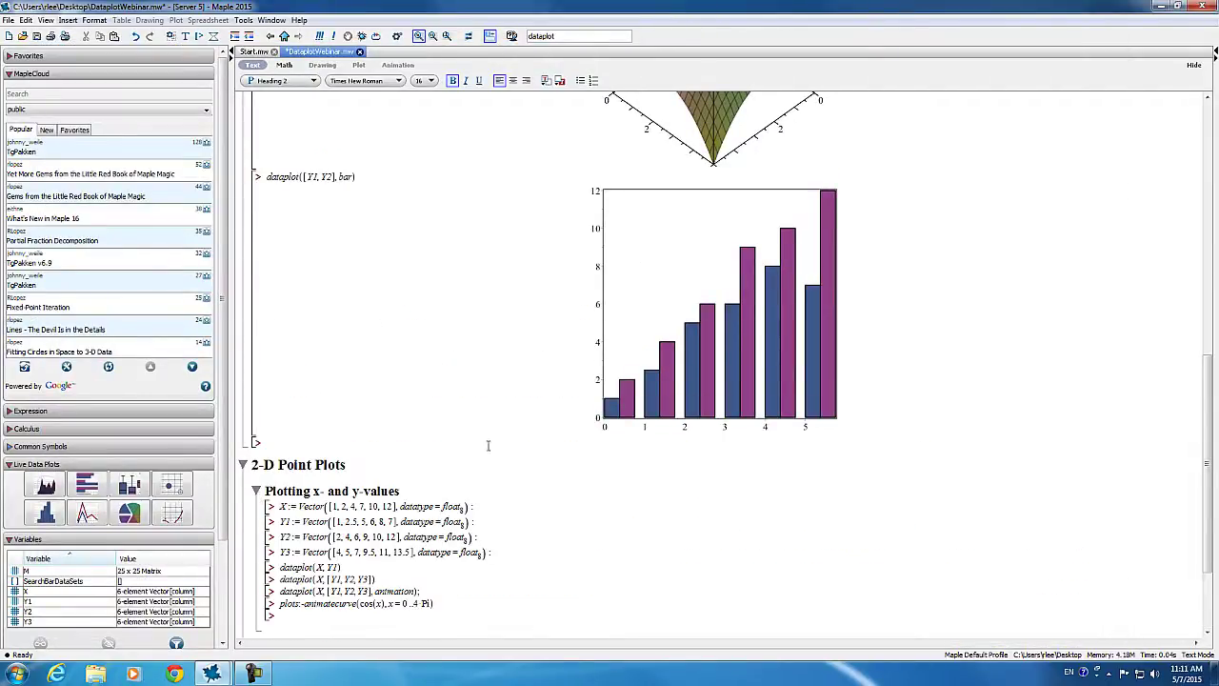
scroll(493, 444, "down", 2)
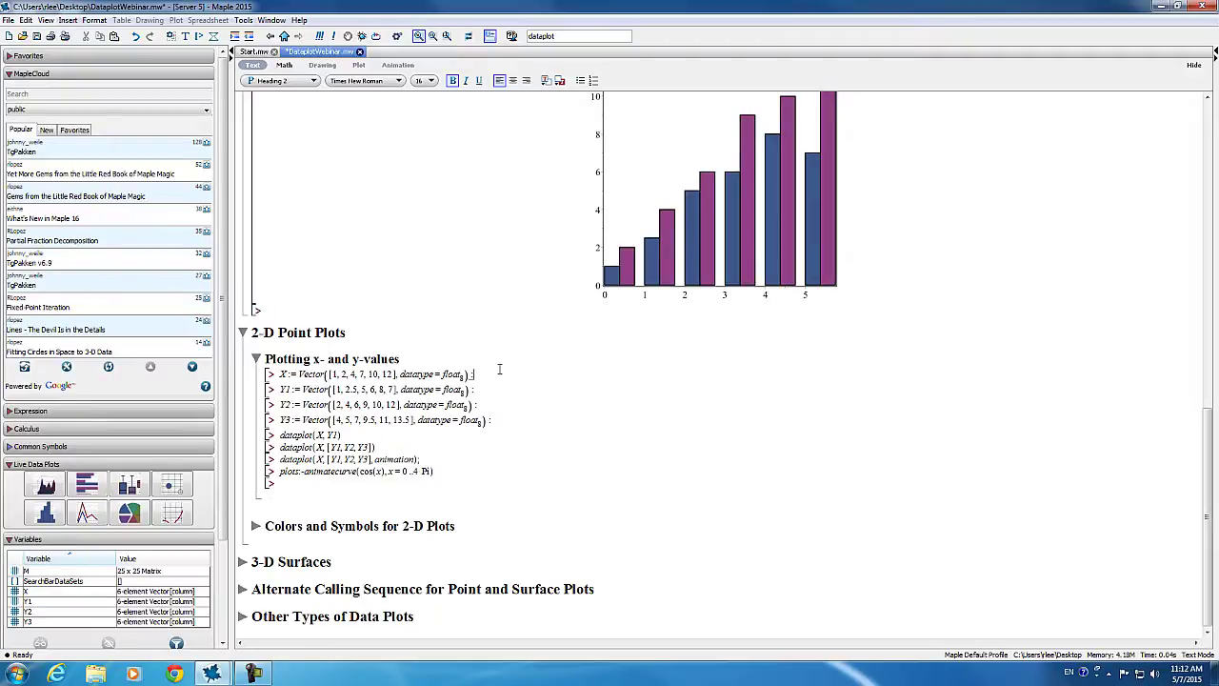
left_click(492, 371)
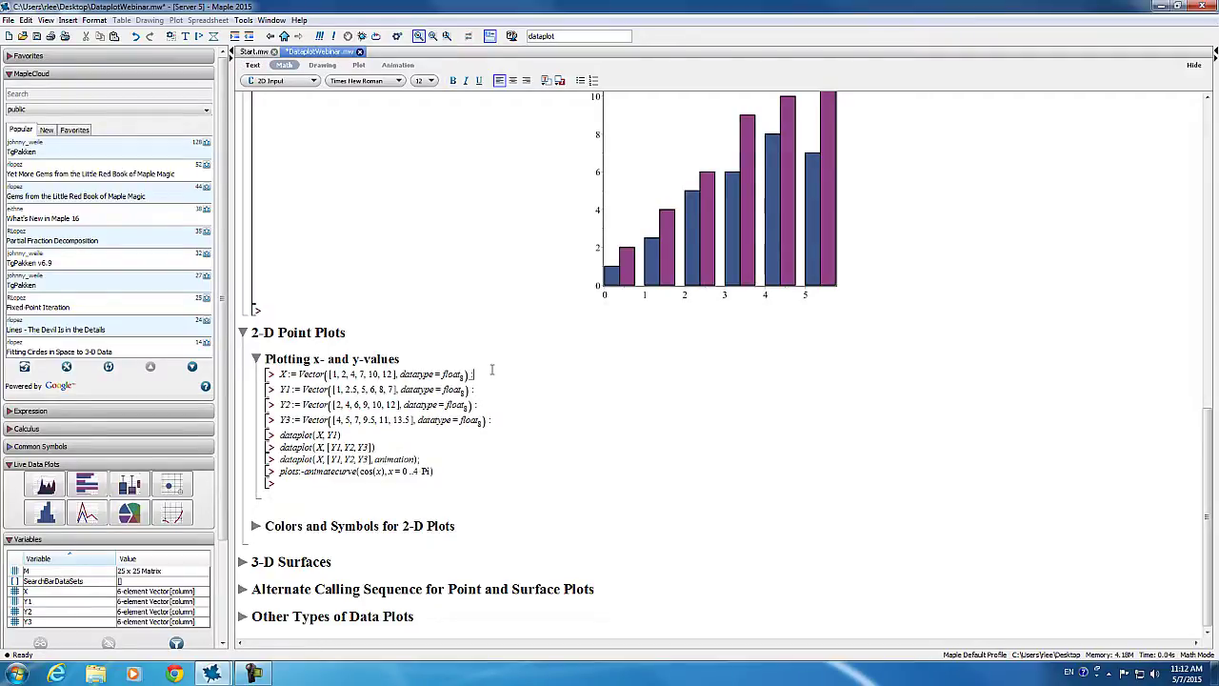
key("Down")
key("Return")
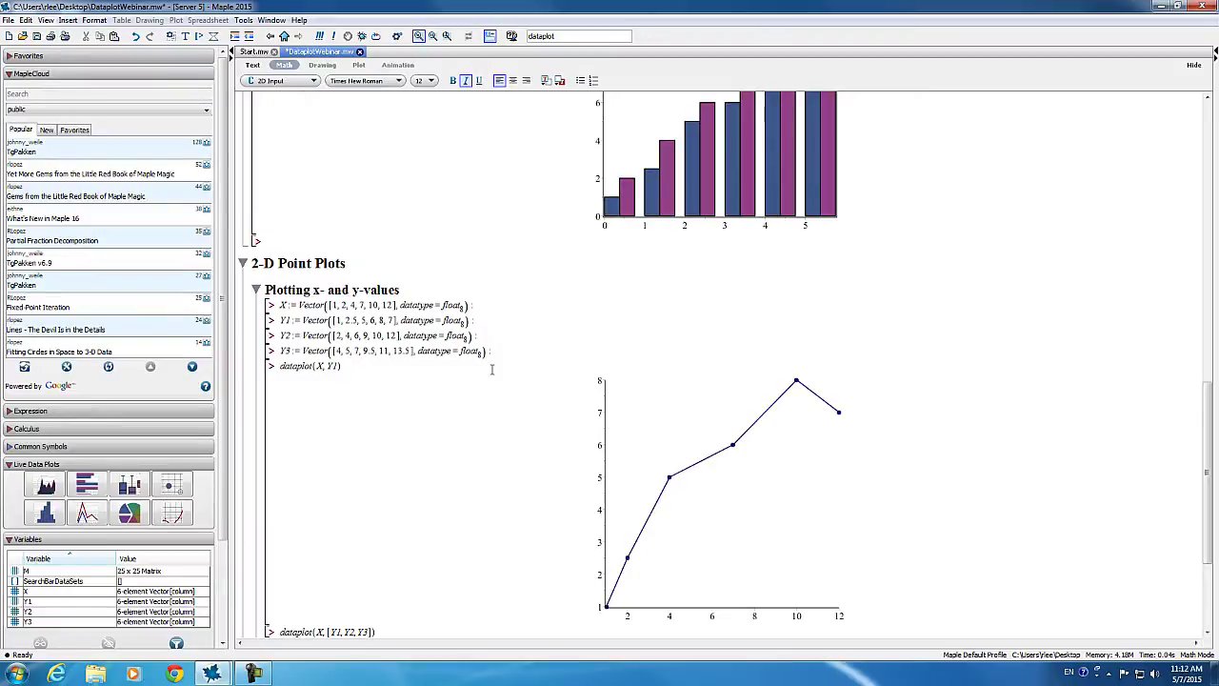
Step: Execute dataplot(X, [Y1, Y2, Y3]) in the Plotting x- and y-values subsection
scroll(495, 371, "down", 2)
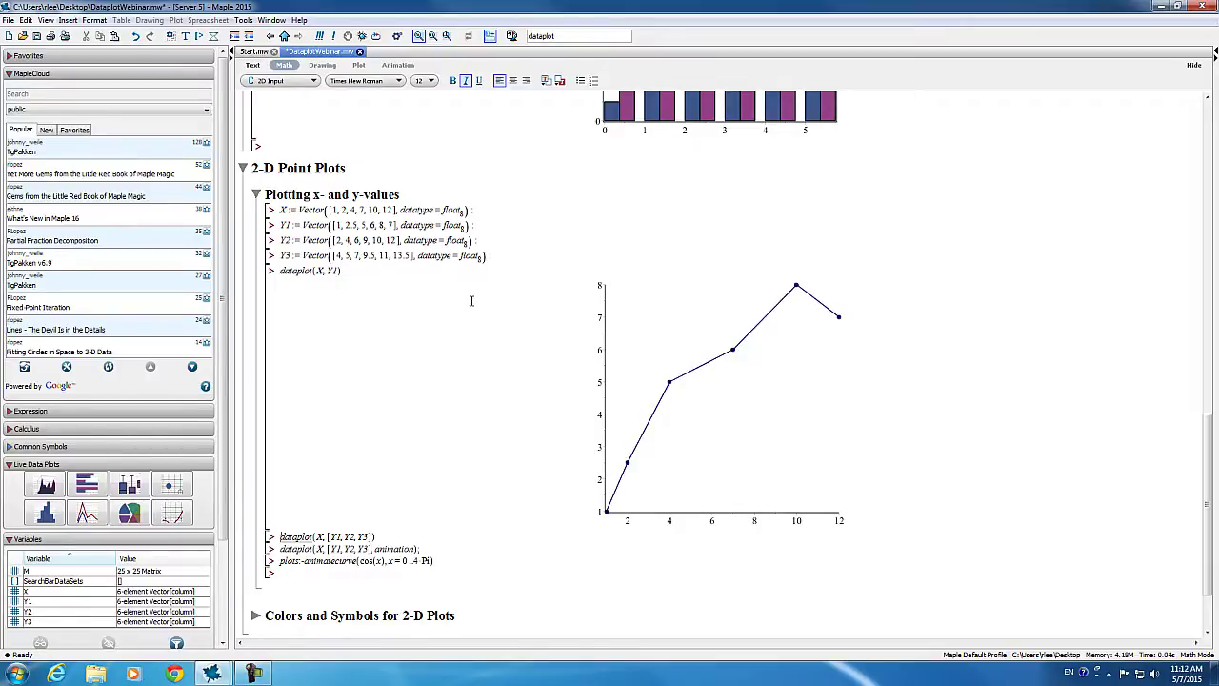
scroll(470, 293, "down", 1)
scroll(470, 295, "down", 1)
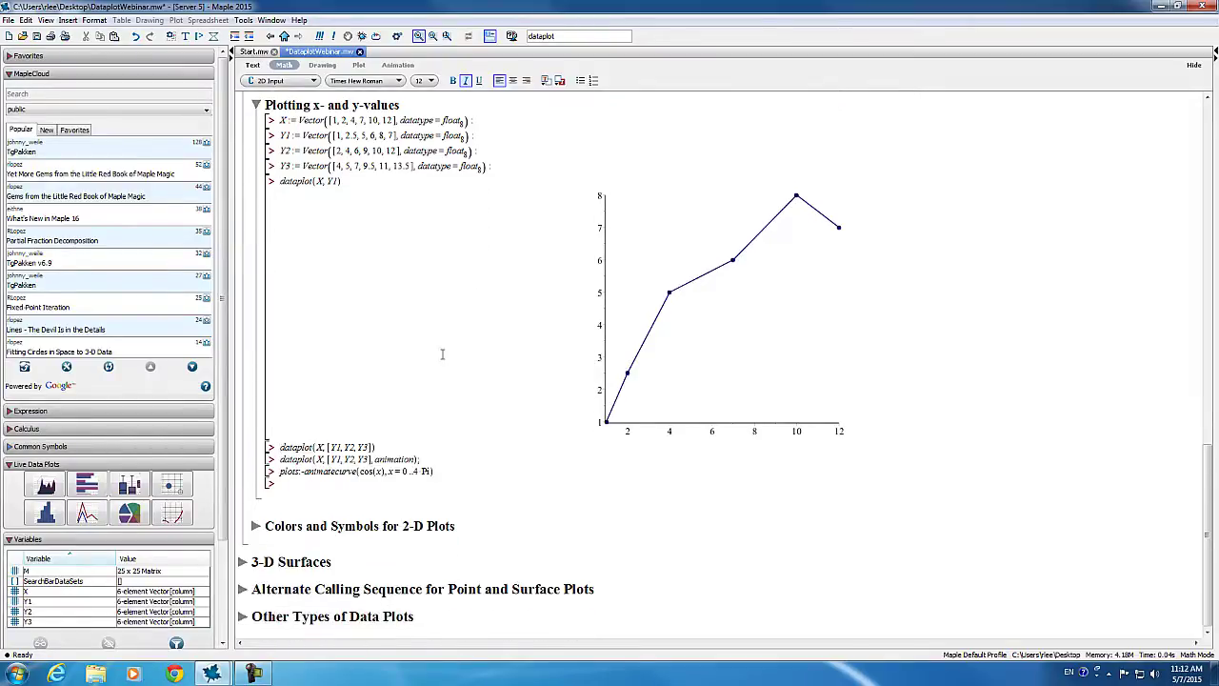
left_click(383, 446)
key("Return")
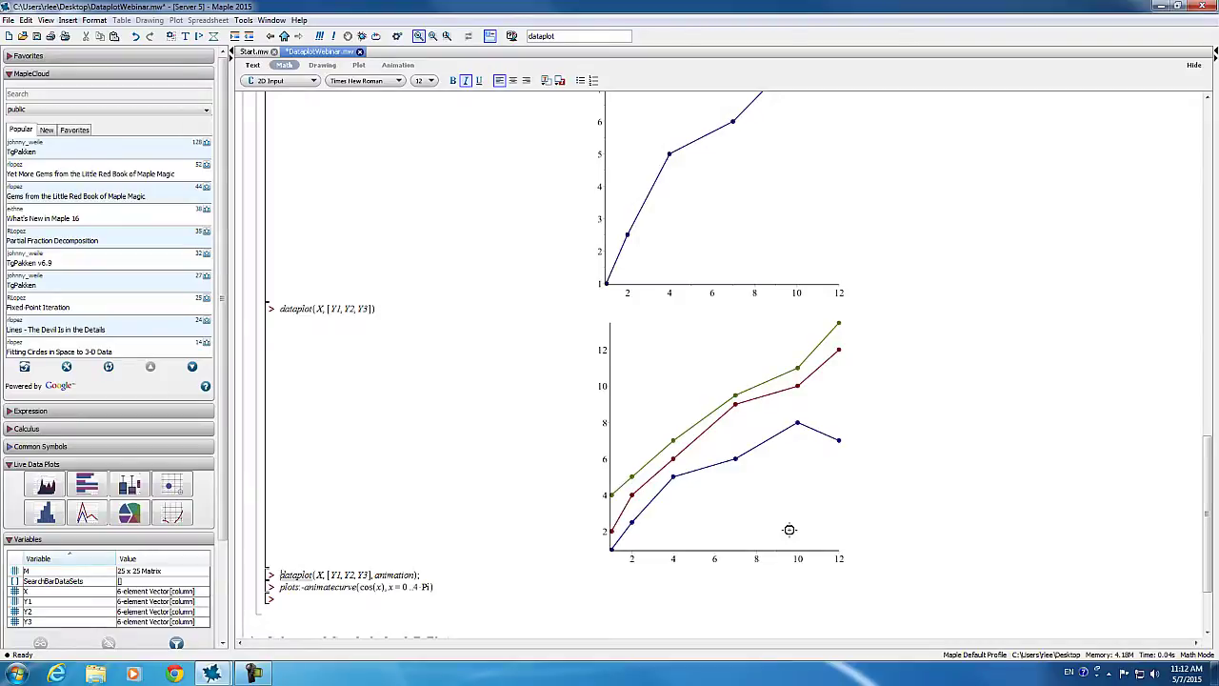
Step: Execute dataplot(X, [Y1, Y2, Y3], animation) and play the resulting animated plot
scroll(785, 525, "down", 1)
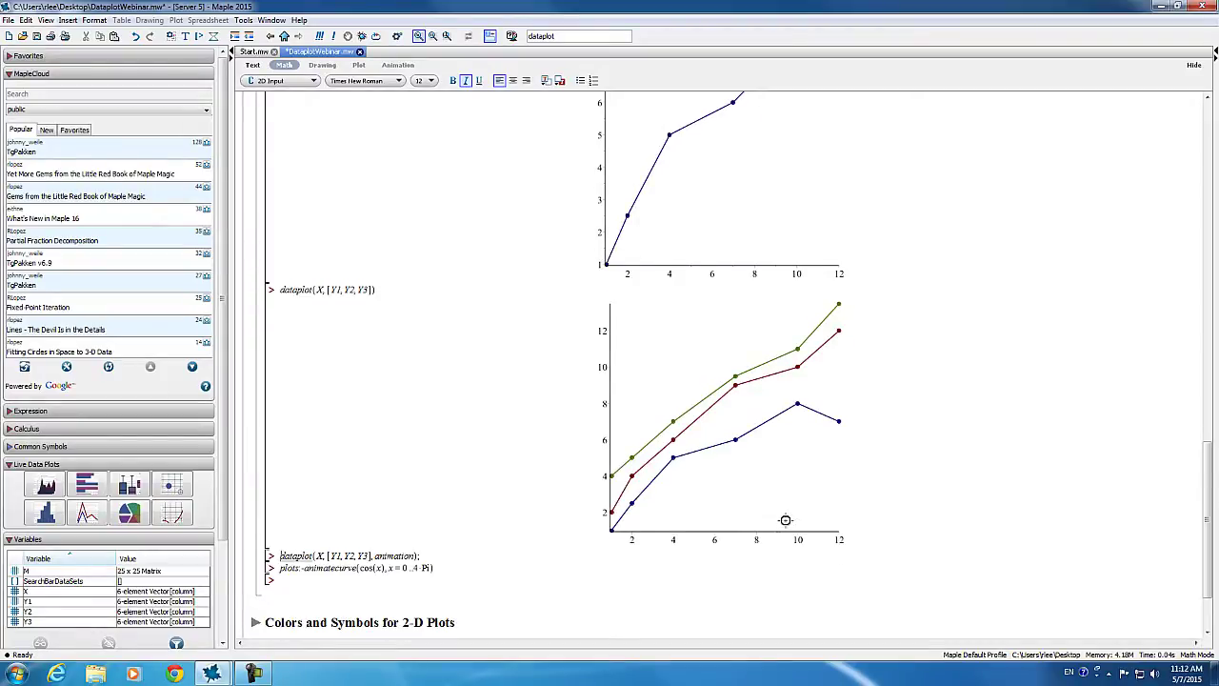
scroll(788, 515, "down", 1)
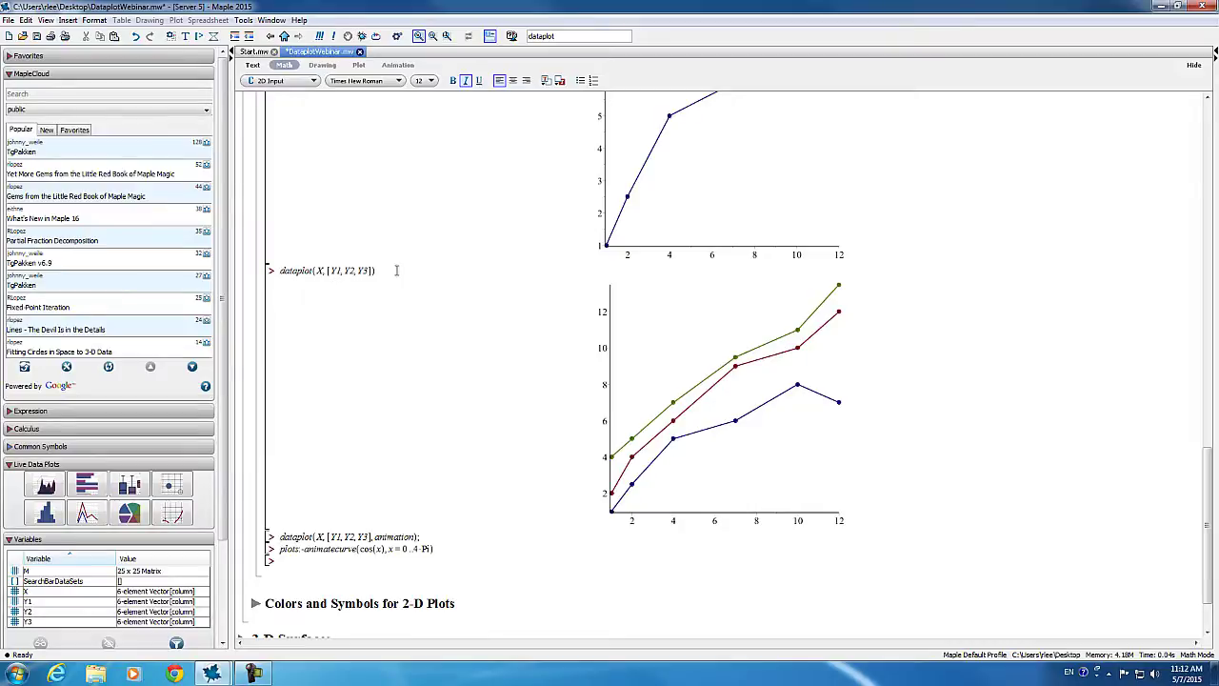
scroll(558, 360, "down", 3)
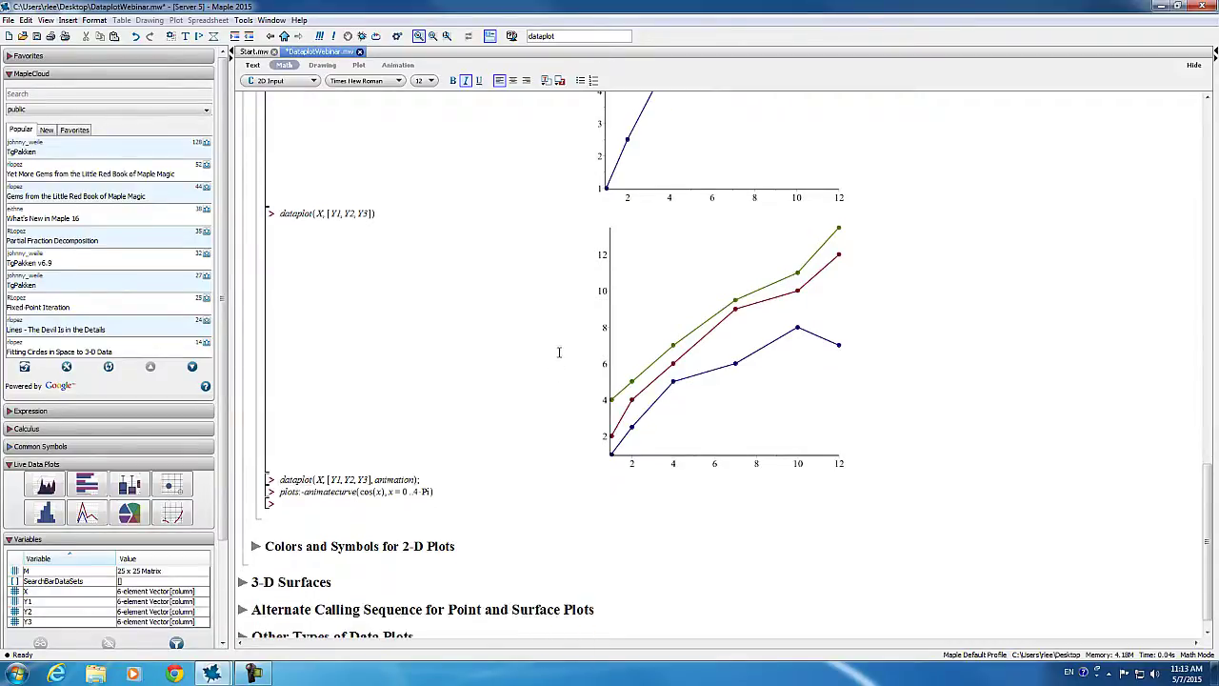
left_click(455, 473)
key("Return")
scroll(467, 481, "down", 3)
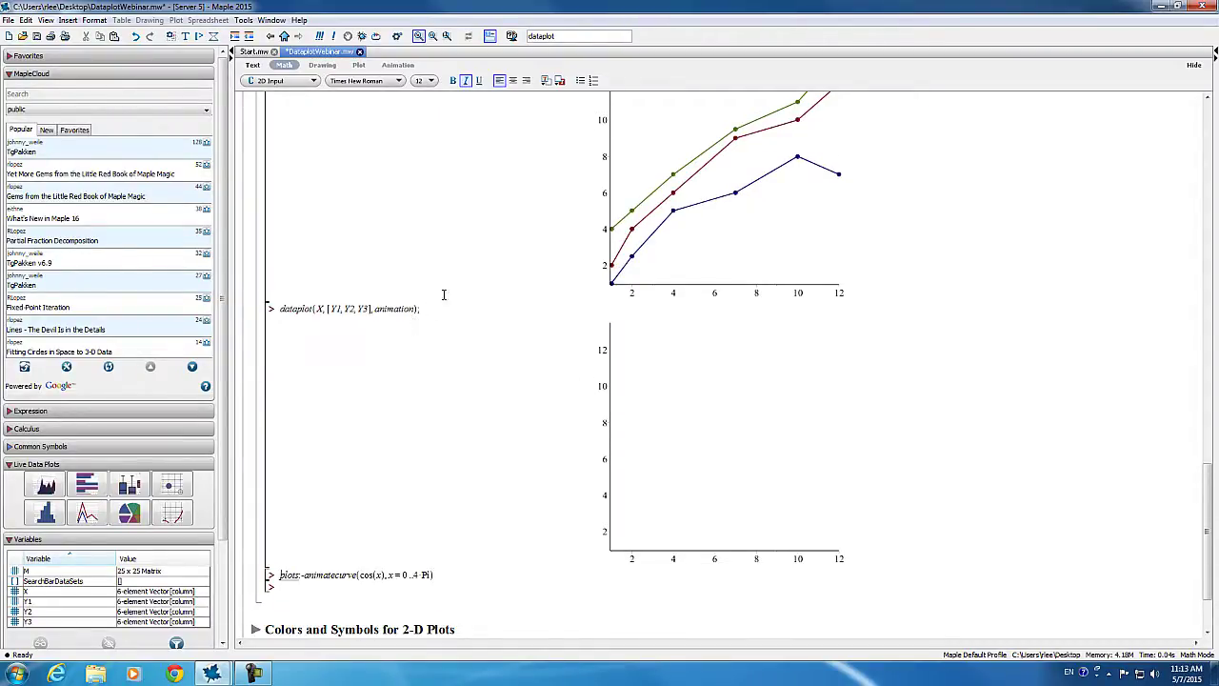
left_click(752, 426)
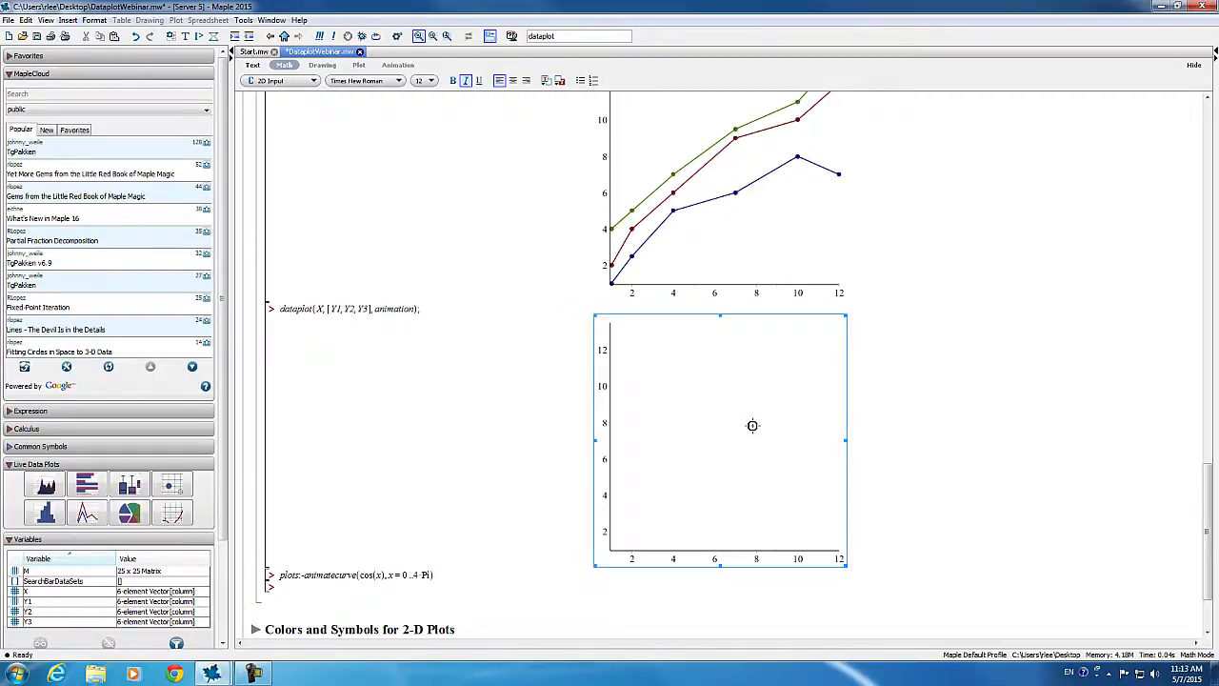
left_click(272, 80)
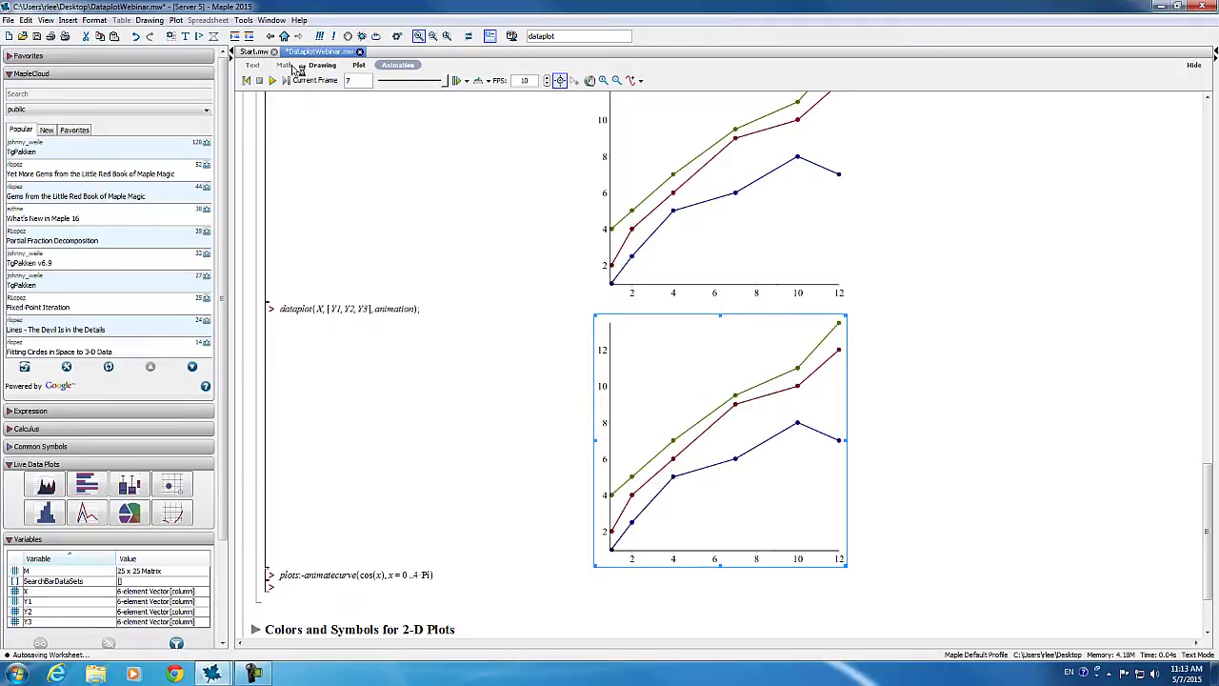
Step: Execute plots:-animatecurve(cos(x), x = 0..4 Pi) and play the cosine curve animation
scroll(536, 239, "down", 3)
scroll(529, 253, "down", 2)
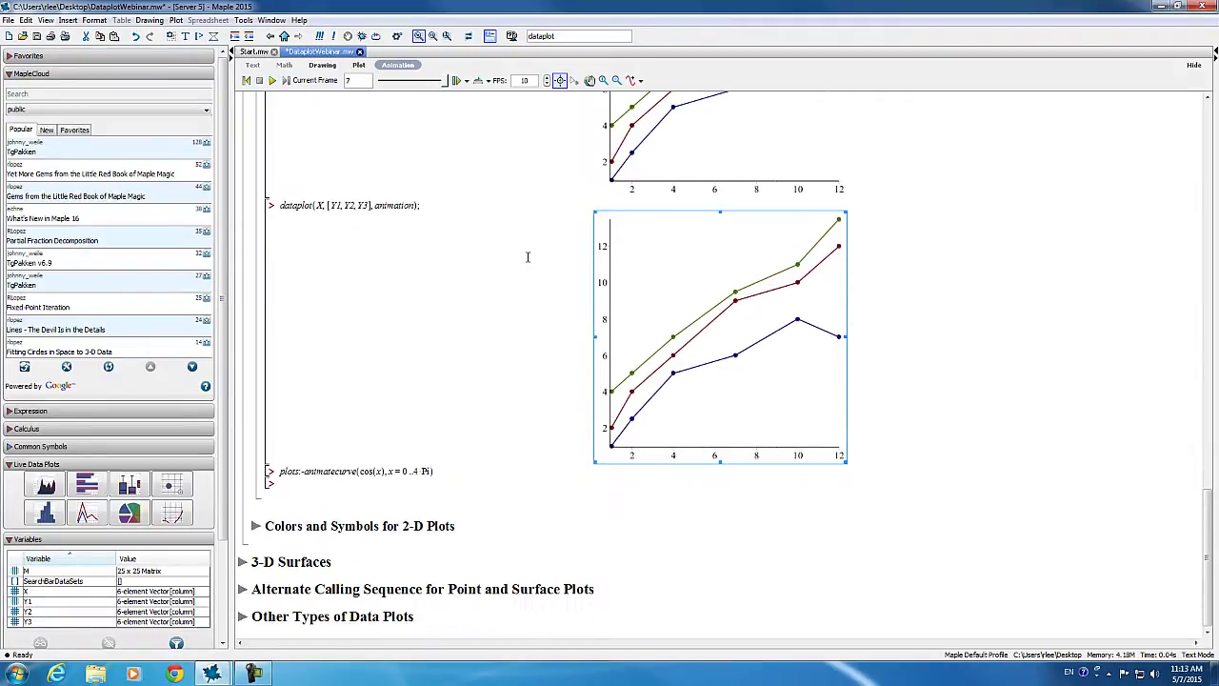
left_click(452, 470)
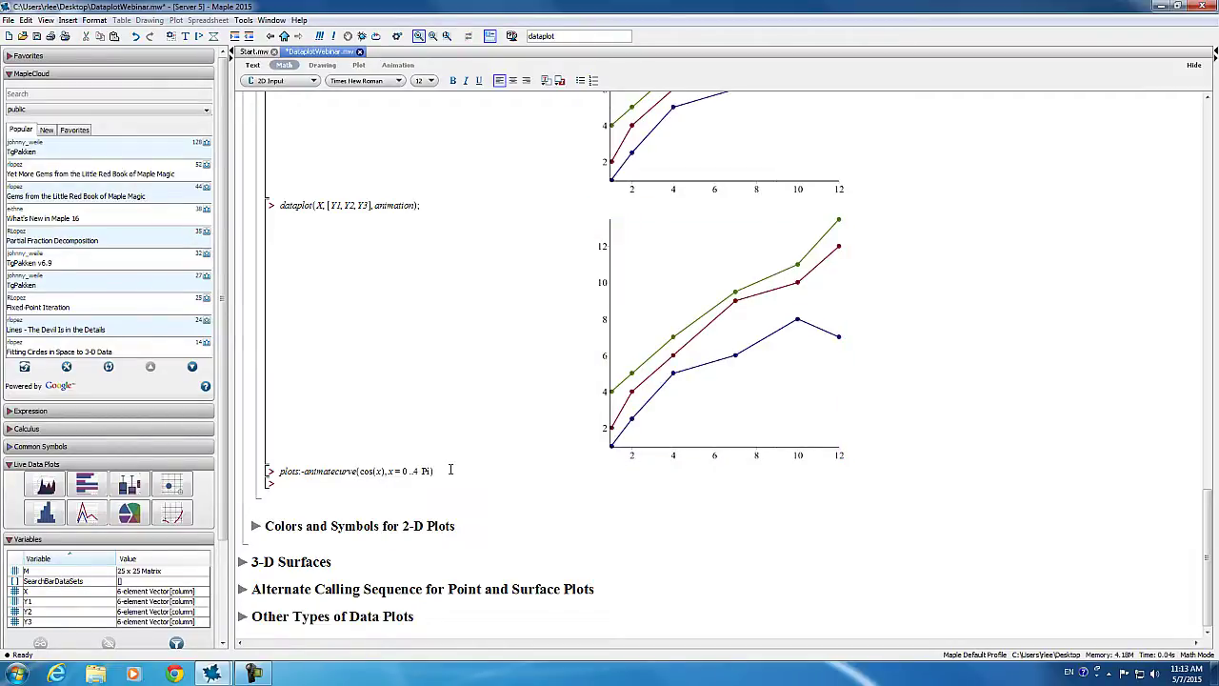
key("Return")
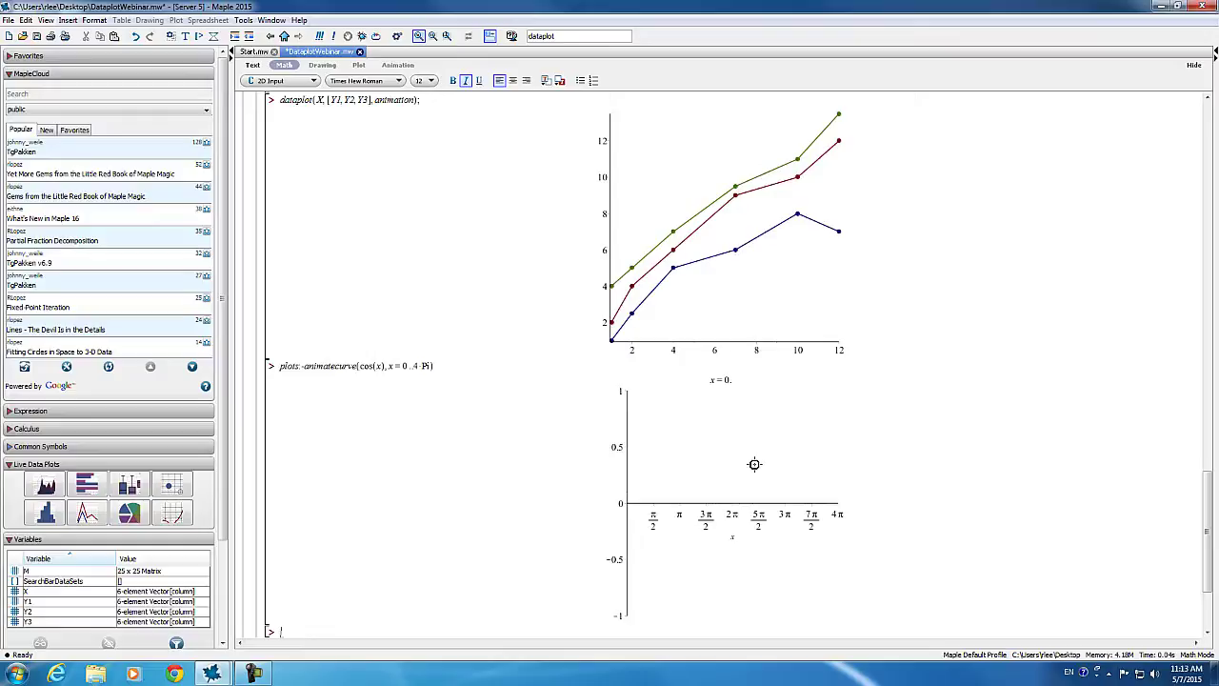
left_click(749, 467)
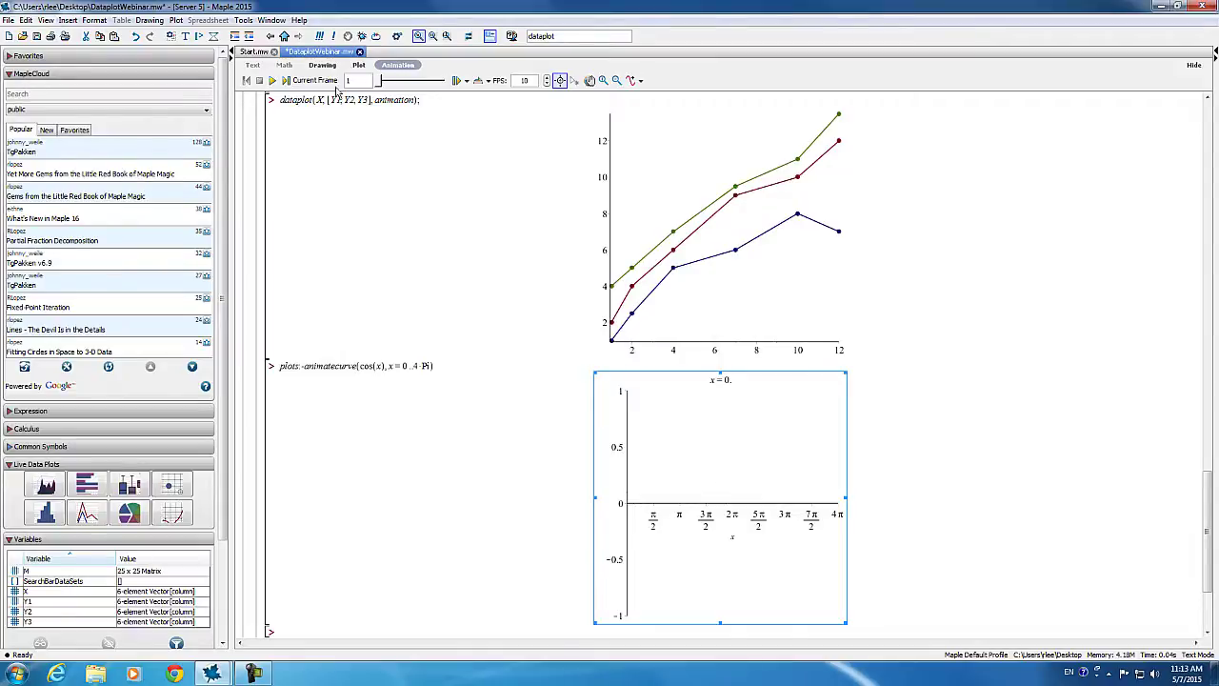
left_click(272, 80)
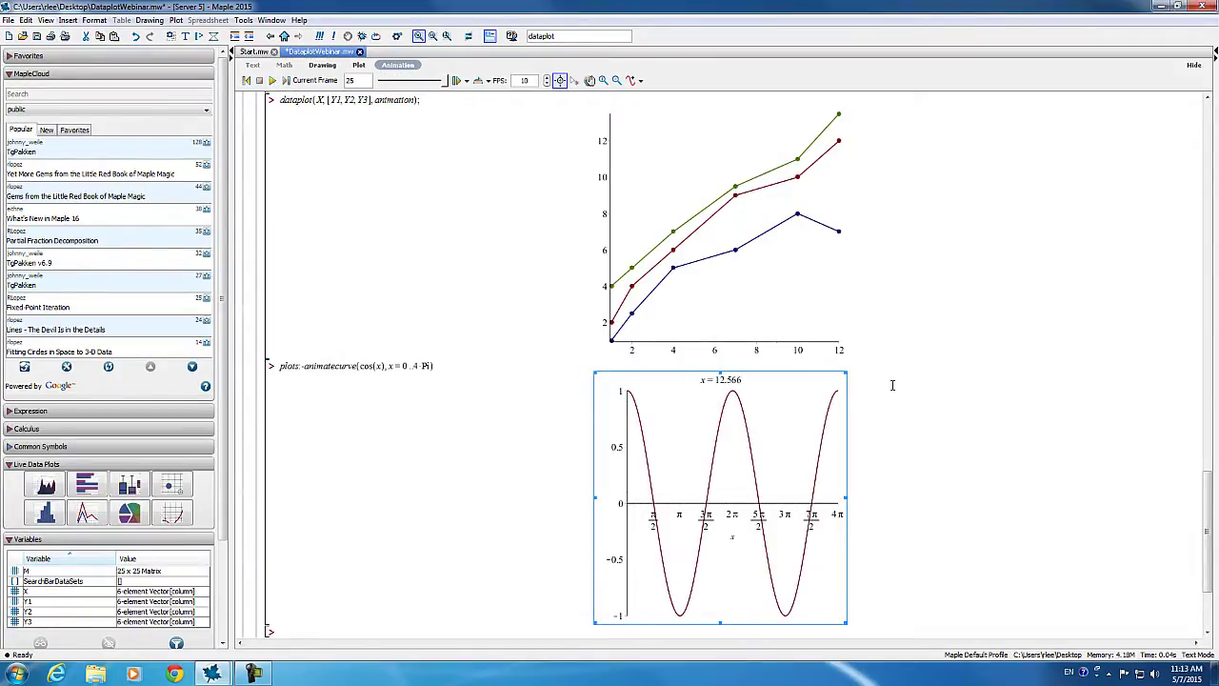
scroll(893, 382, "down", 1)
scroll(895, 377, "down", 2)
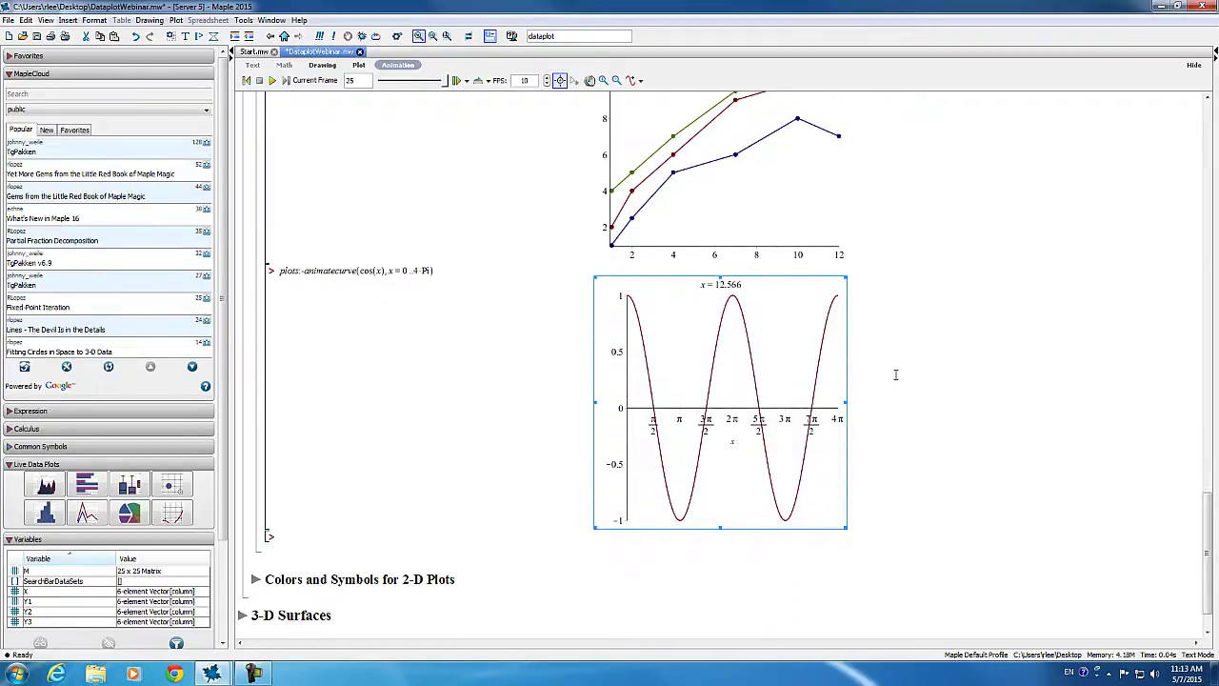
scroll(896, 373, "down", 2)
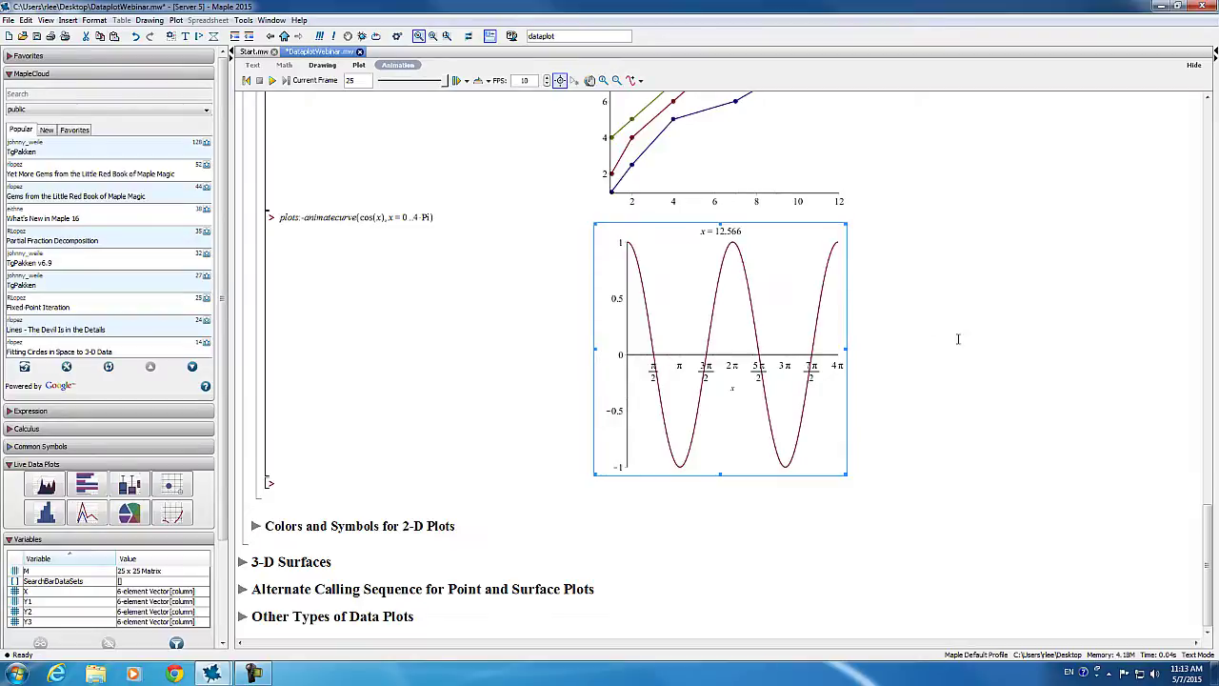
Step: Expand the Colors and Symbols for 2-D Plots subsection and execute its dataplot example with color = "NavyBlue" and symbolsize = 20
scroll(979, 314, "up", 2)
scroll(981, 309, "up", 4)
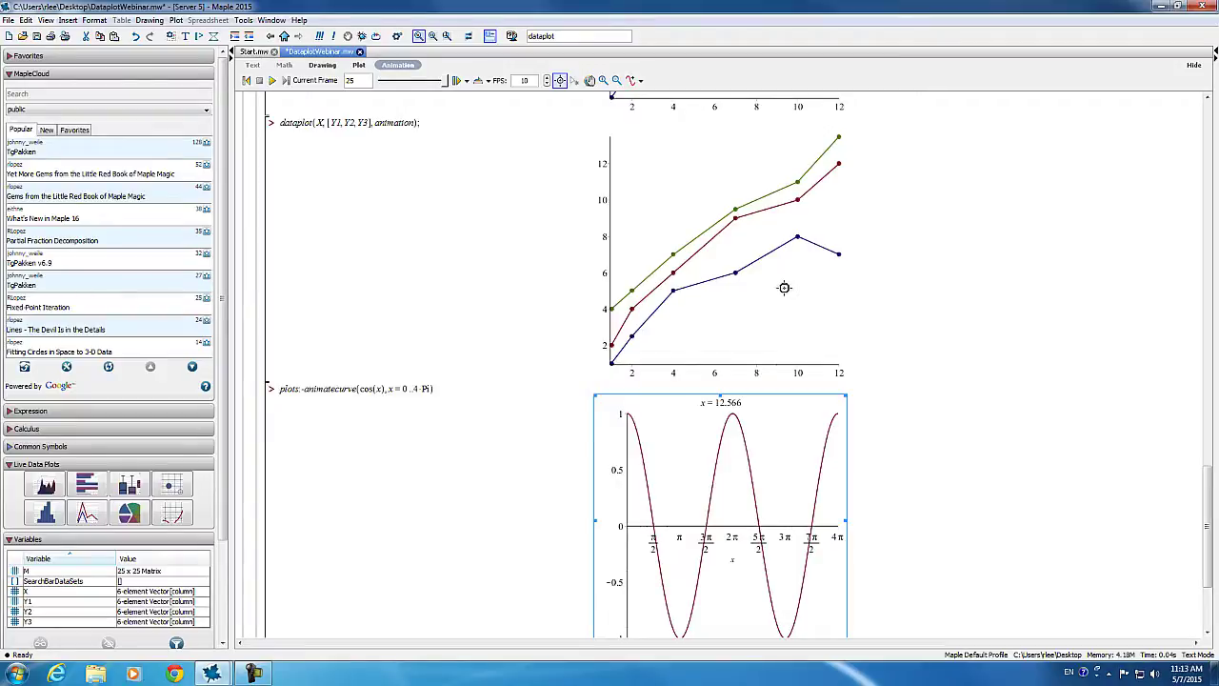
scroll(786, 289, "down", 3)
scroll(786, 289, "down", 3)
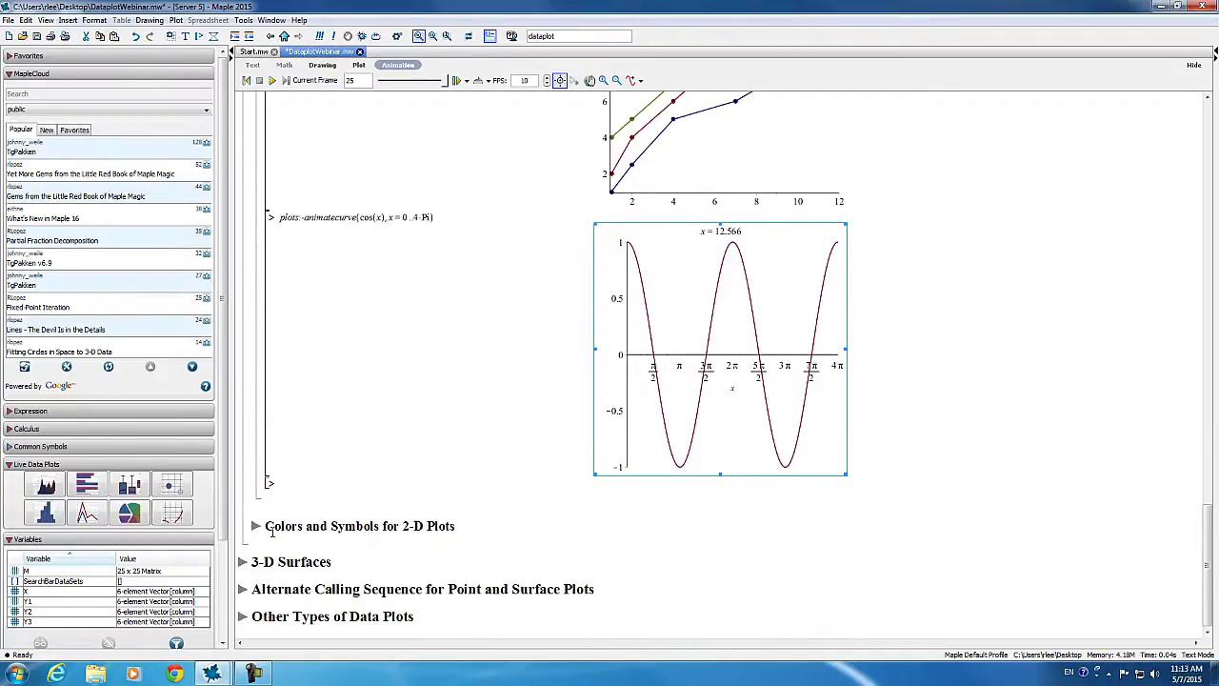
left_click(255, 527)
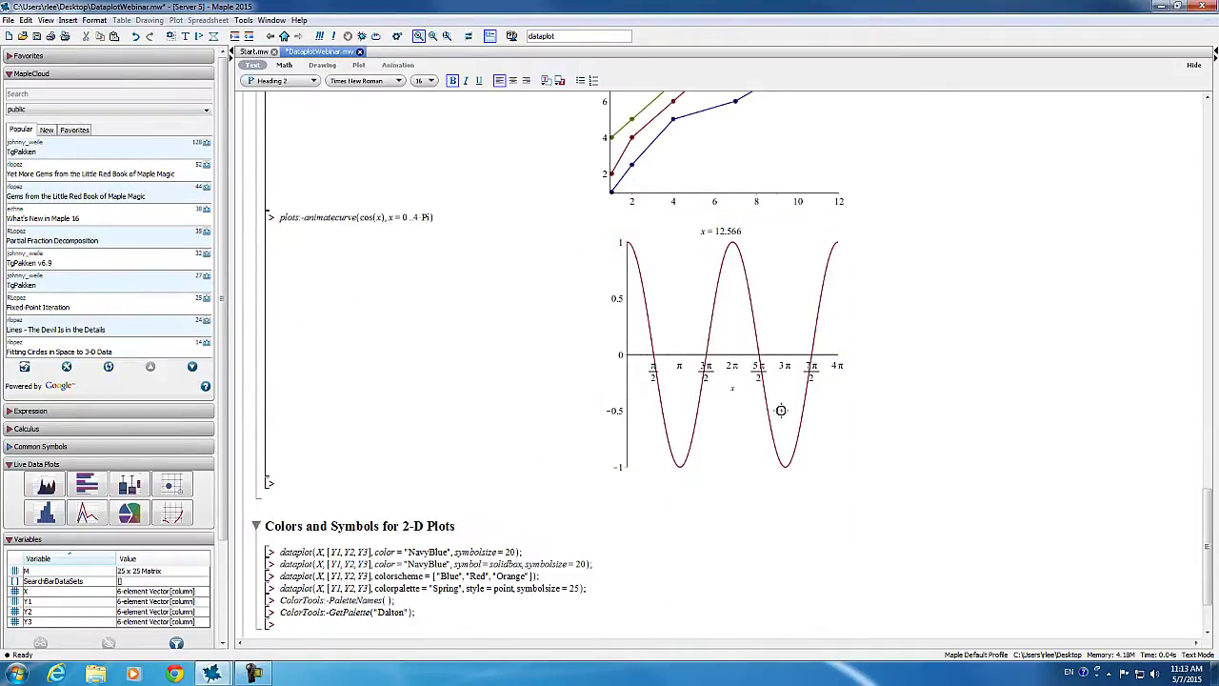
scroll(770, 454, "down", 3)
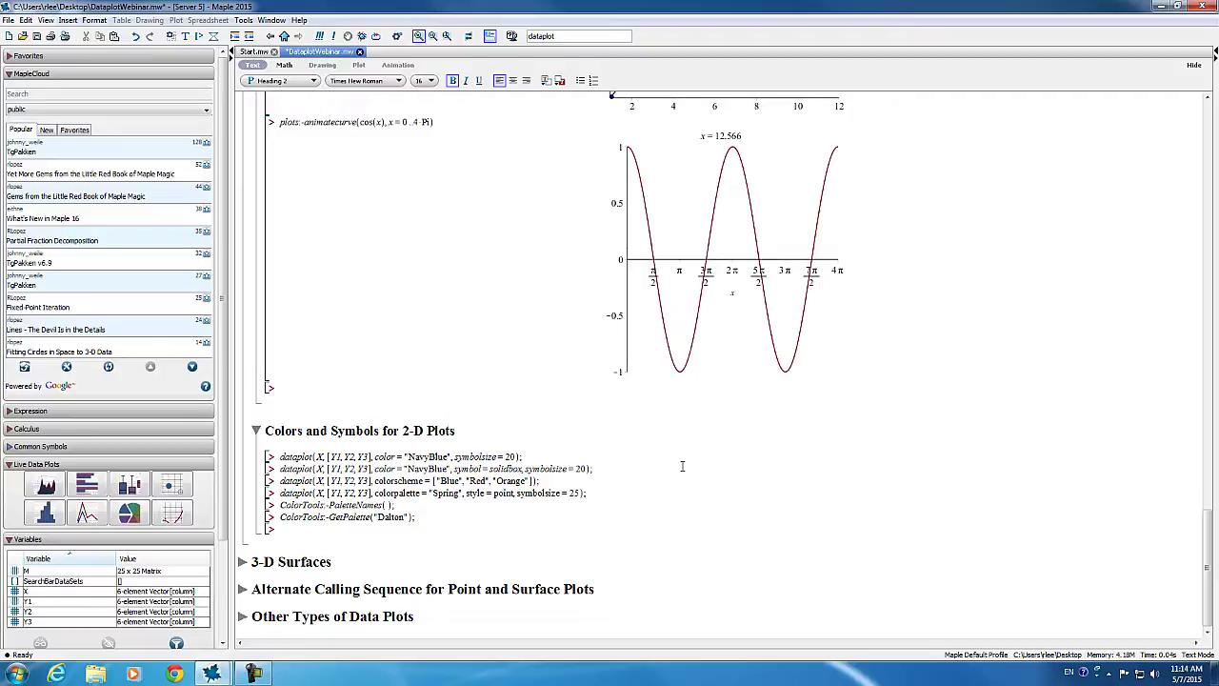
left_click(543, 453)
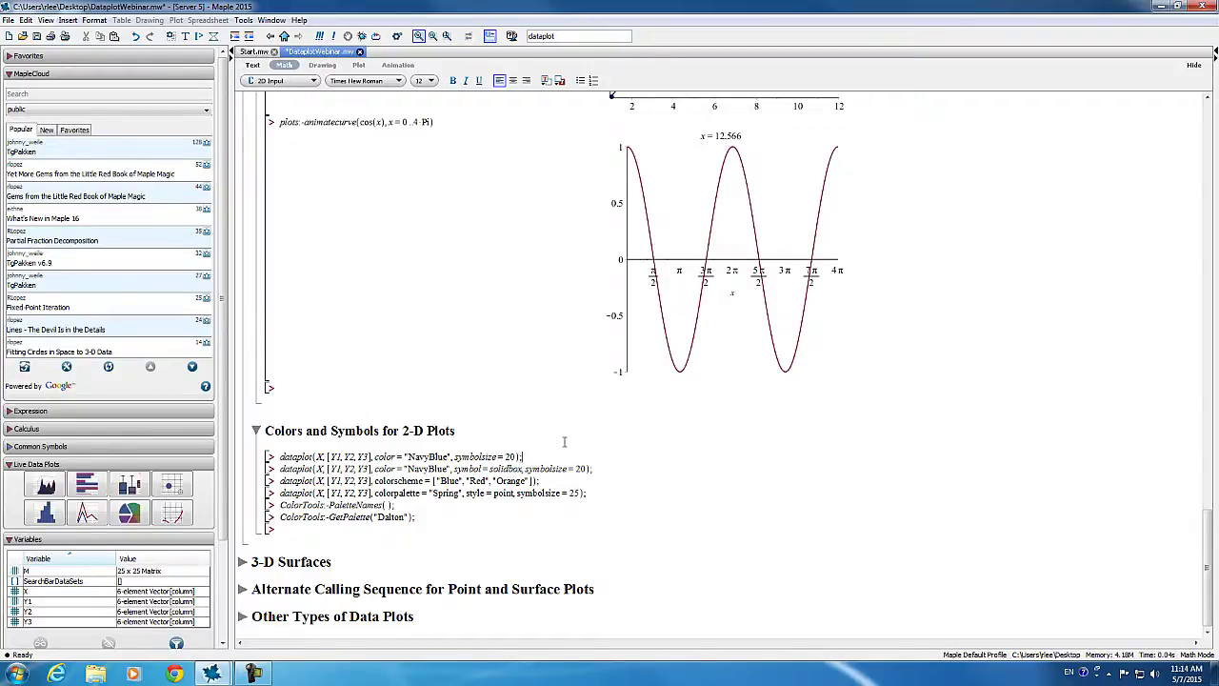
key("Return")
scroll(571, 444, "down", 2)
scroll(585, 448, "down", 1)
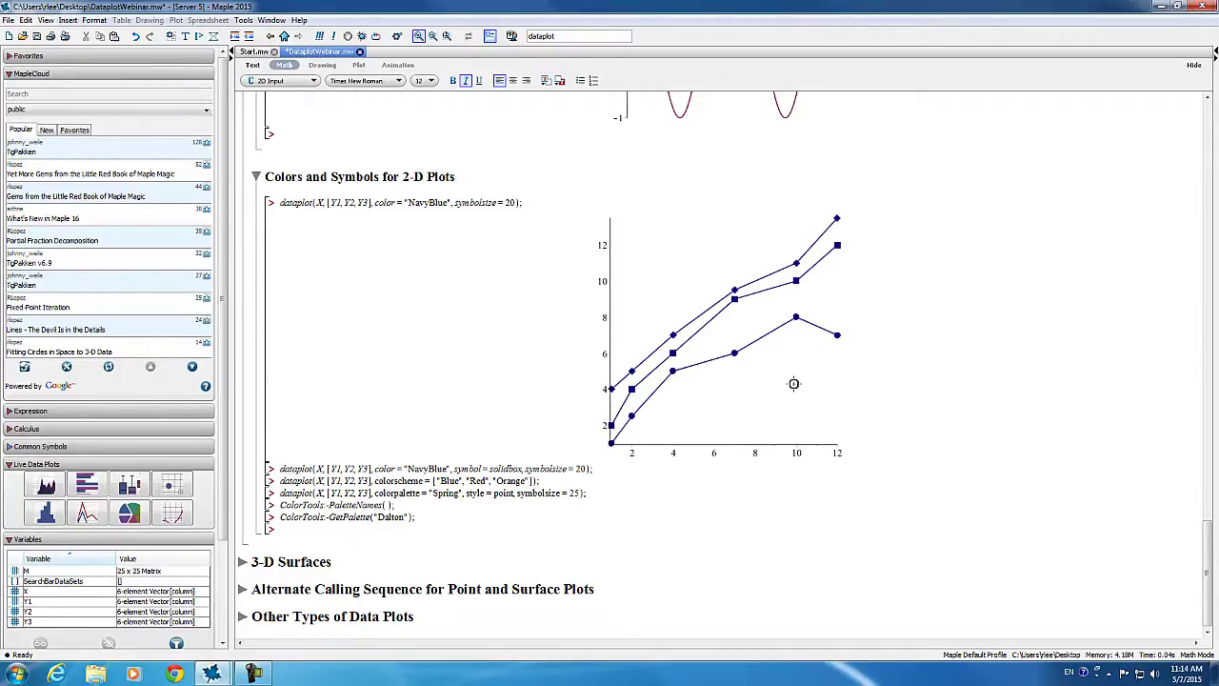
Step: Execute dataplot(X, [Y1, Y2, Y3], color = "NavyBlue", symbol = solidbox, symbolsize = 20)
left_click(603, 465)
key("Return")
scroll(877, 466, "down", 3)
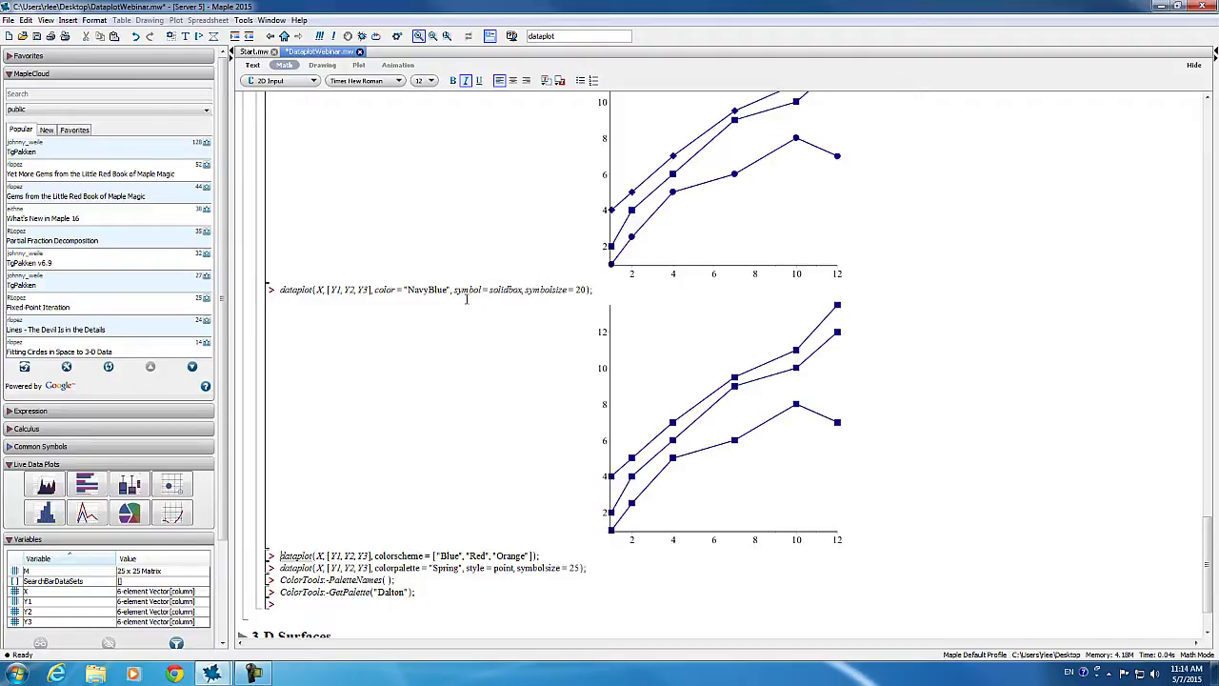
Step: Execute dataplot(X, [Y1, Y2, Y3], colorscheme = ["Blue", "Red", "Orange"])
scroll(883, 467, "down", 2)
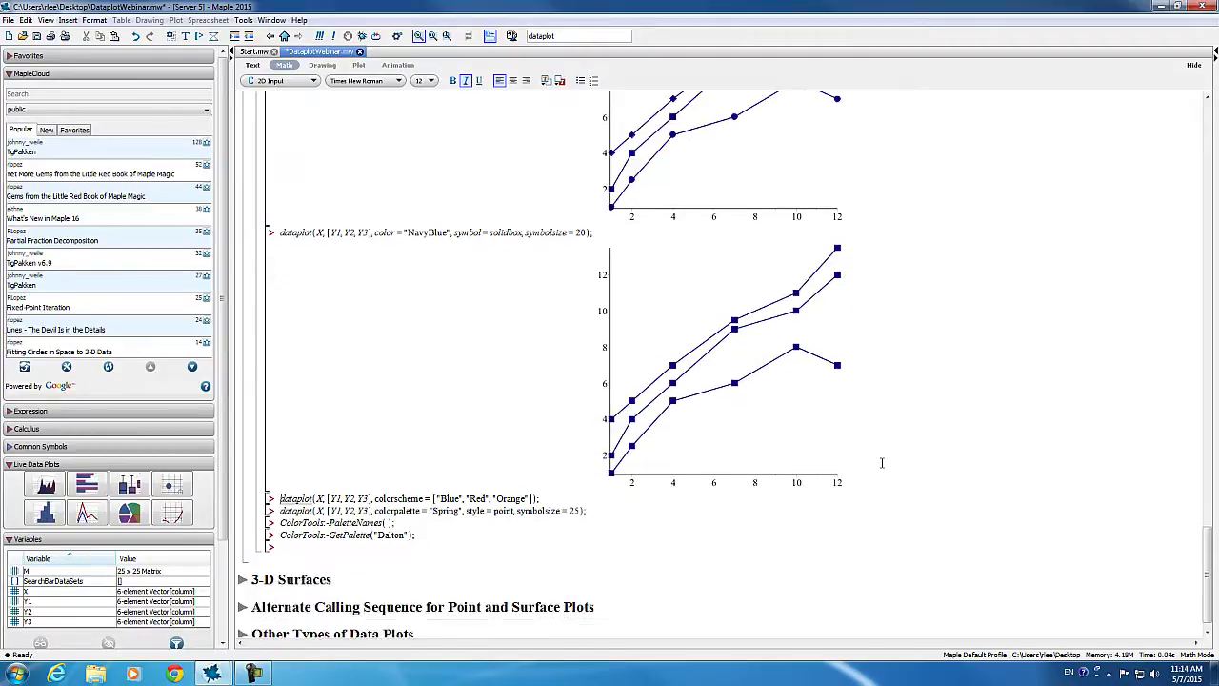
scroll(882, 463, "down", 1)
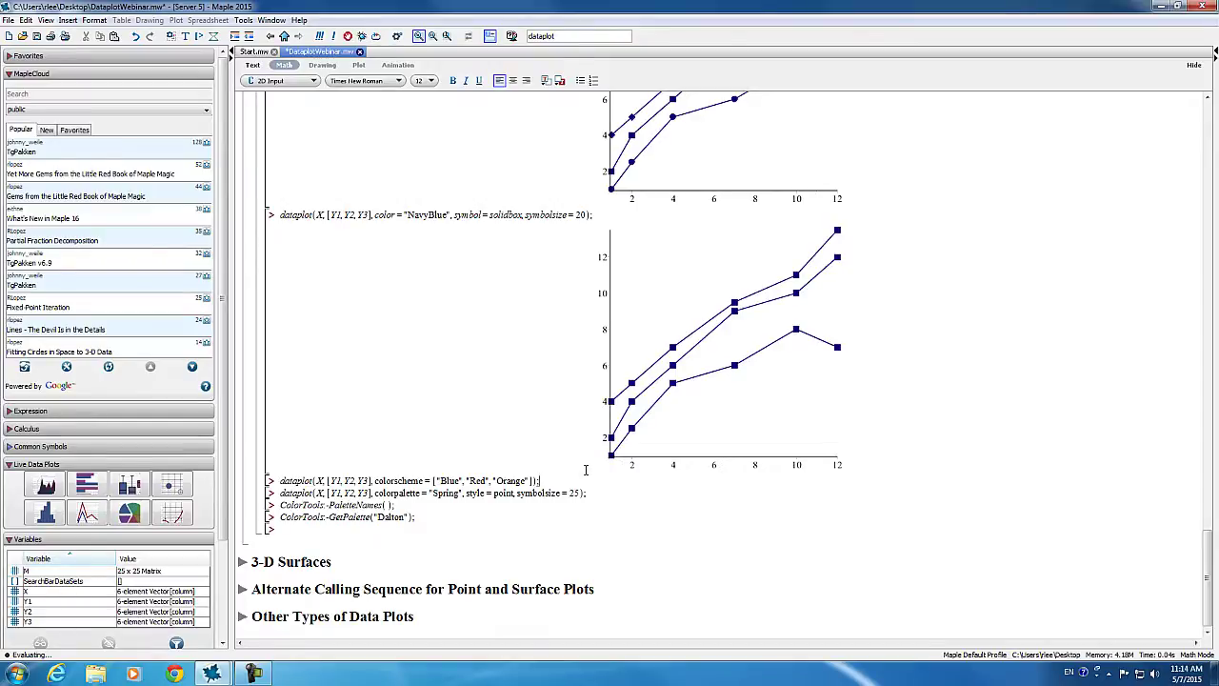
key("Return")
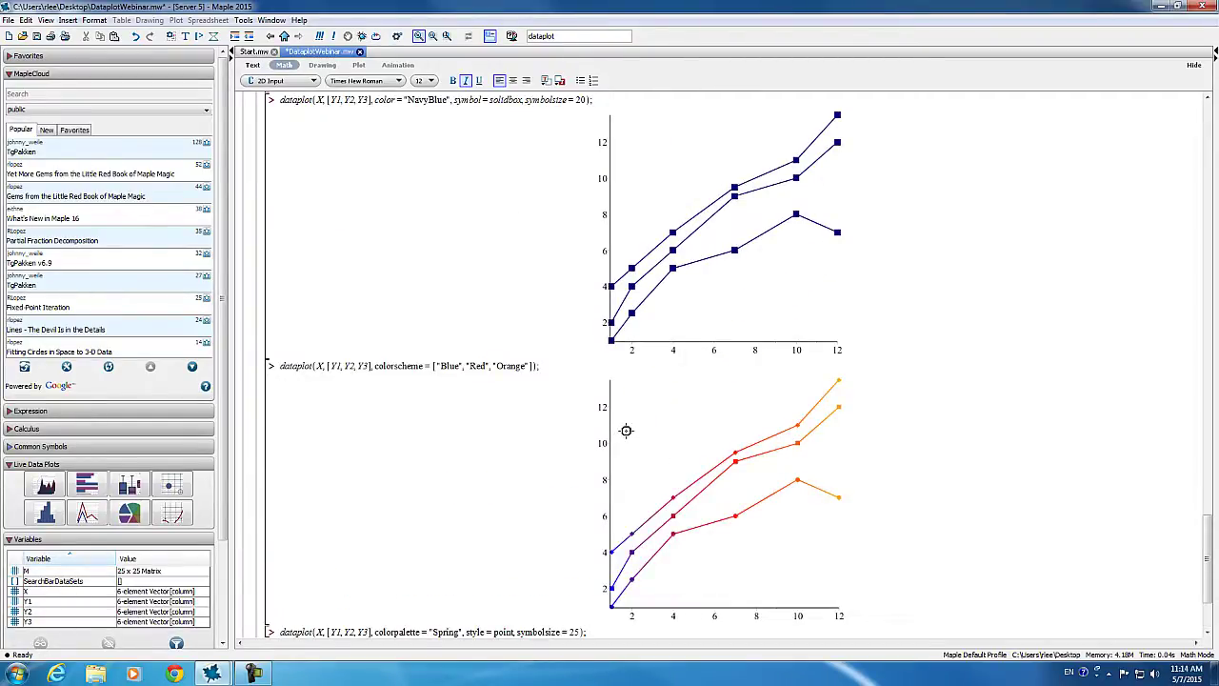
Step: Execute dataplot(X, [Y1, Y2, Y3], colorpalette = "Spring", style = point, symbolsize = 25)
scroll(656, 422, "down", 3)
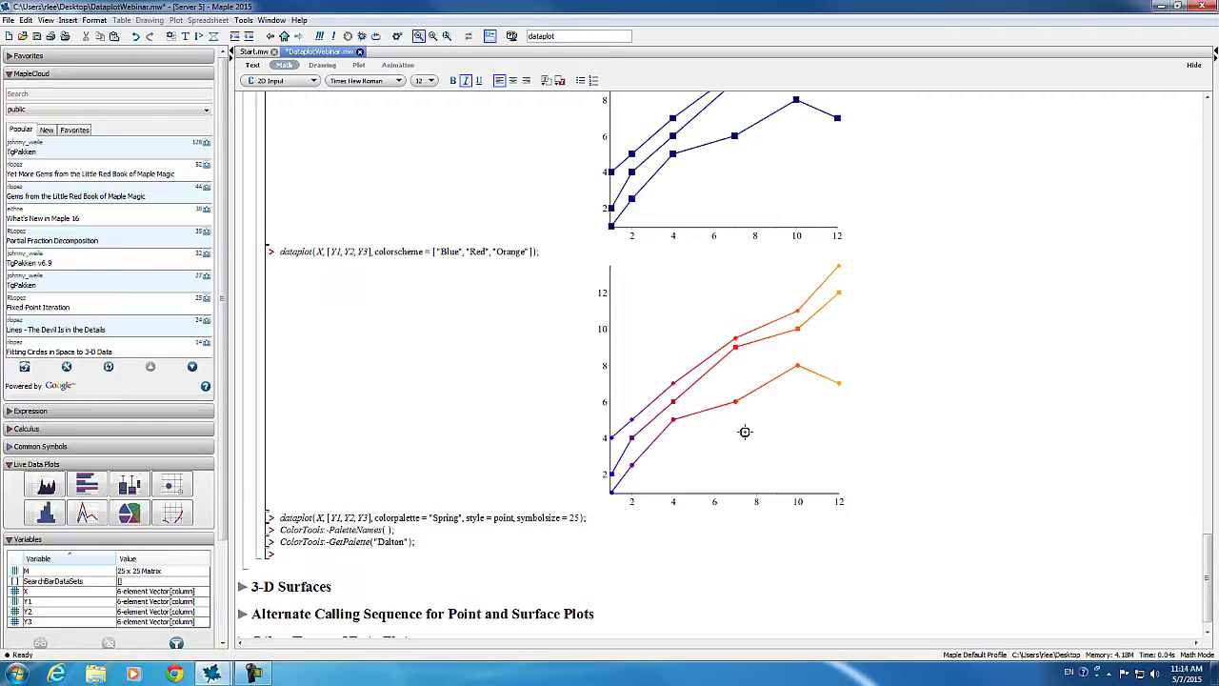
scroll(744, 431, "down", 1)
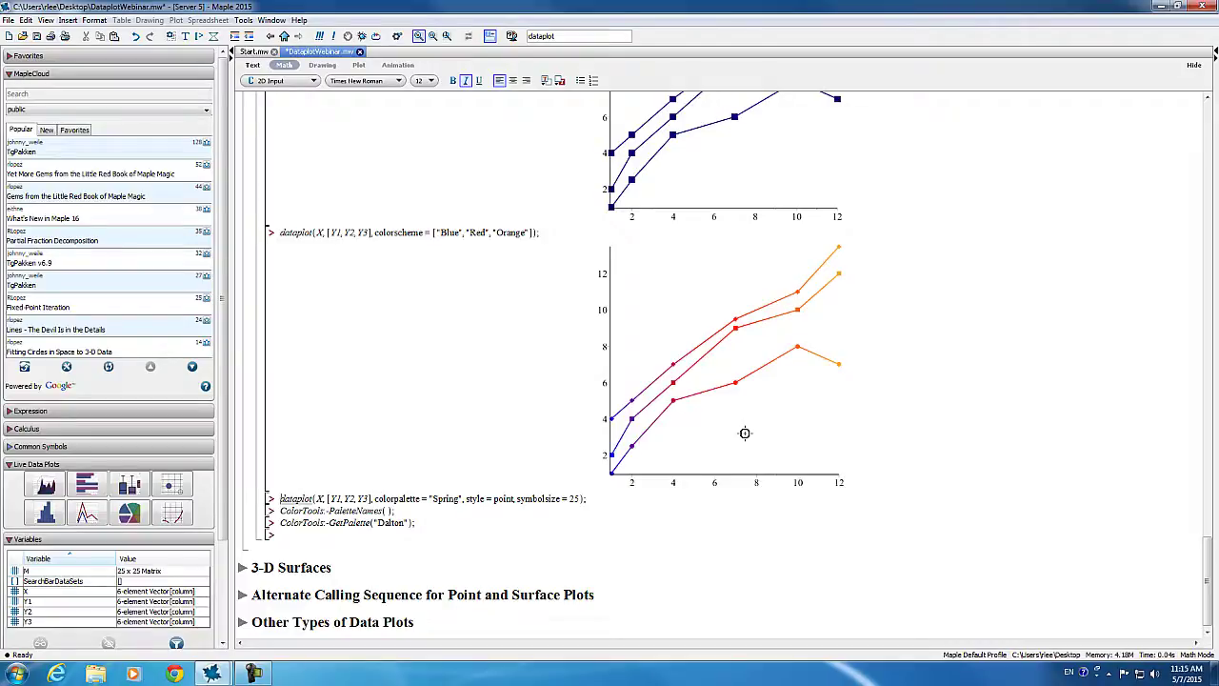
left_click(609, 494)
key("Return")
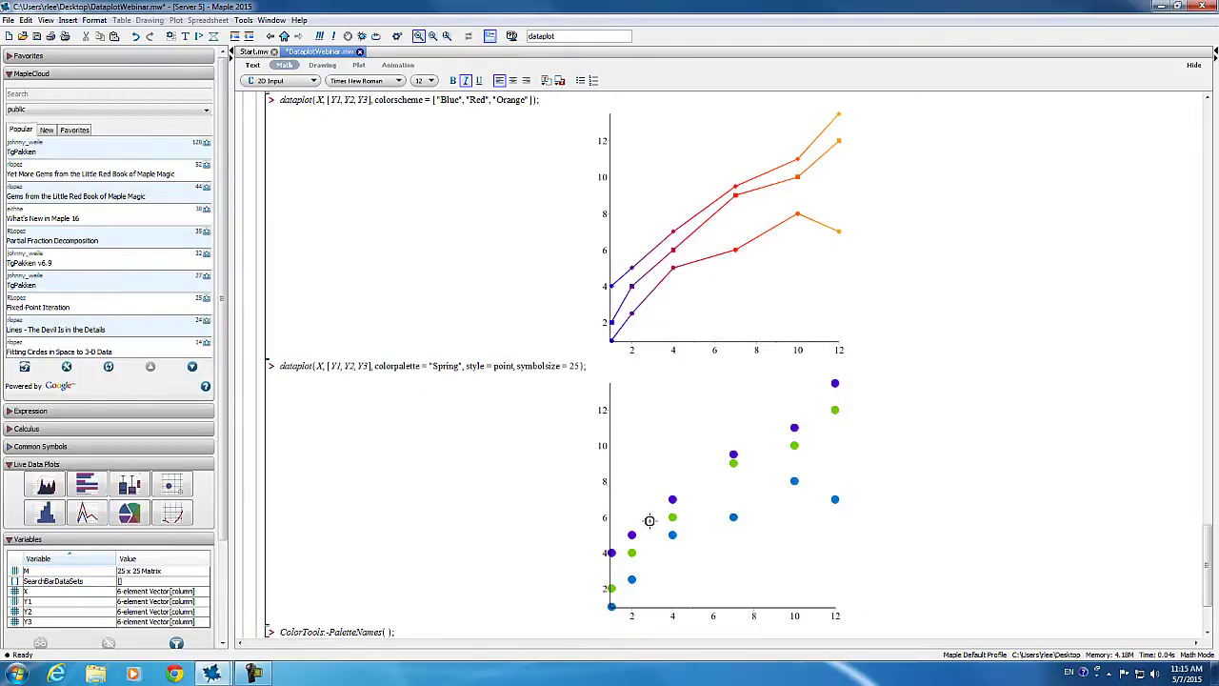
Step: List the available color palettes with ColorTools:-PaletteNames() and display one palette's colors with ColorTools:-GetPalette("Dalton")
scroll(724, 514, "down", 2)
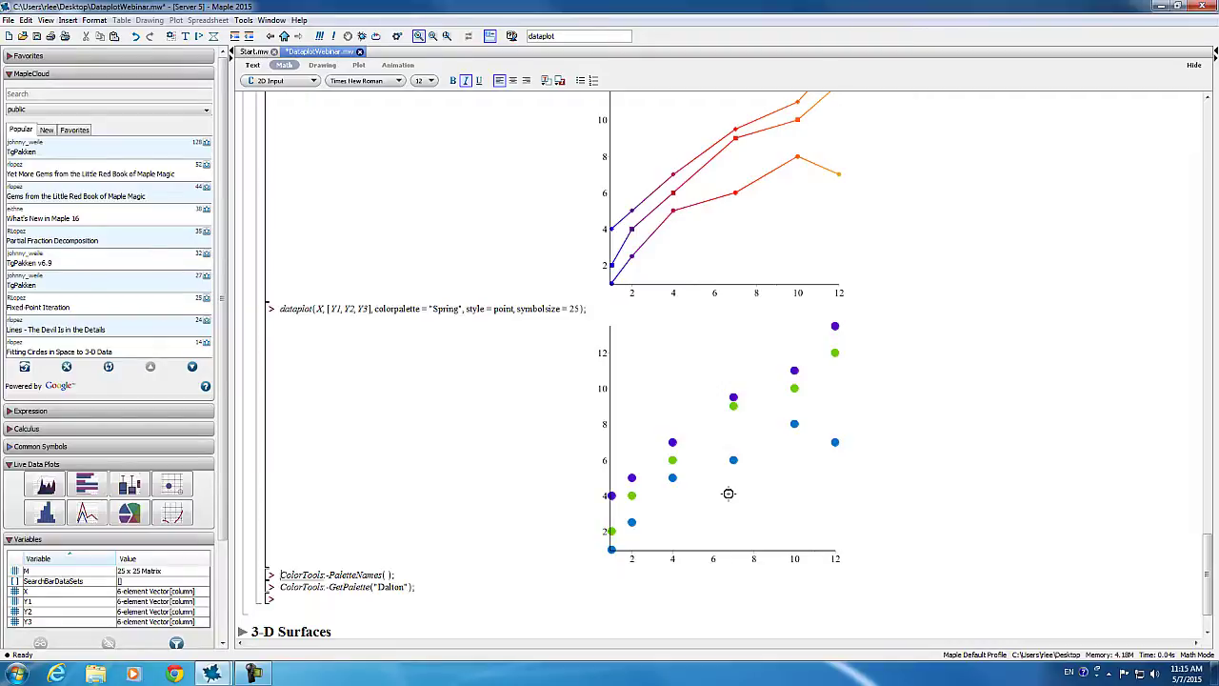
scroll(728, 493, "down", 1)
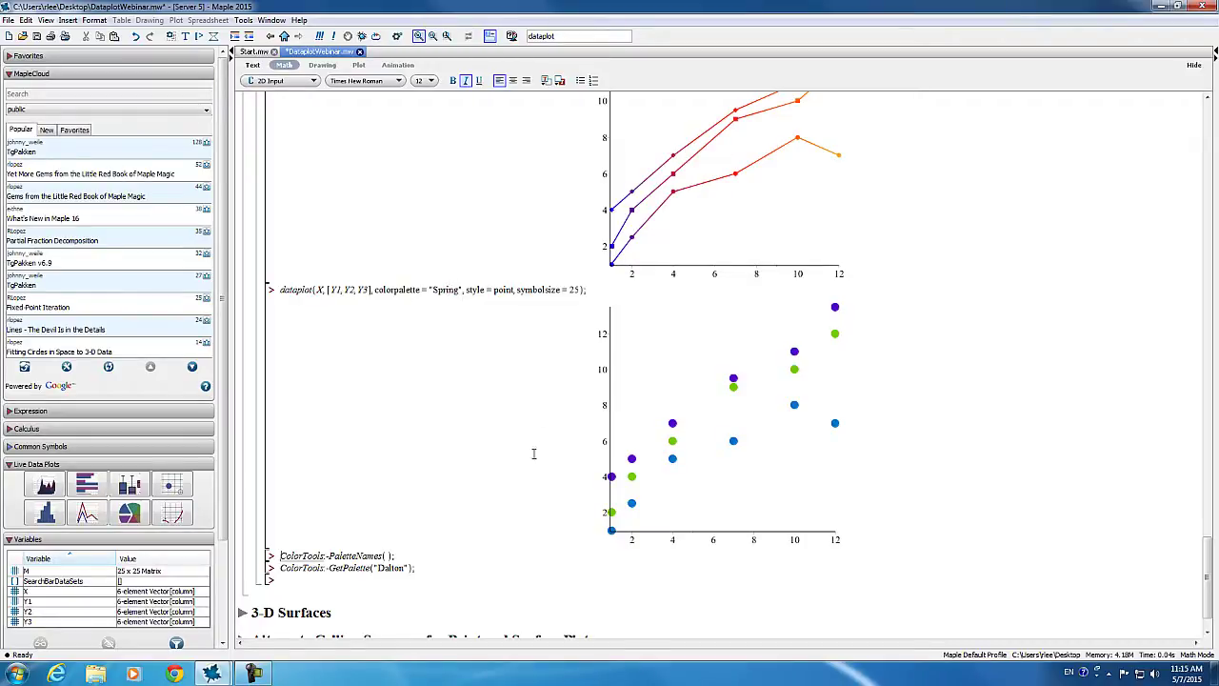
left_click(423, 553)
key("Return")
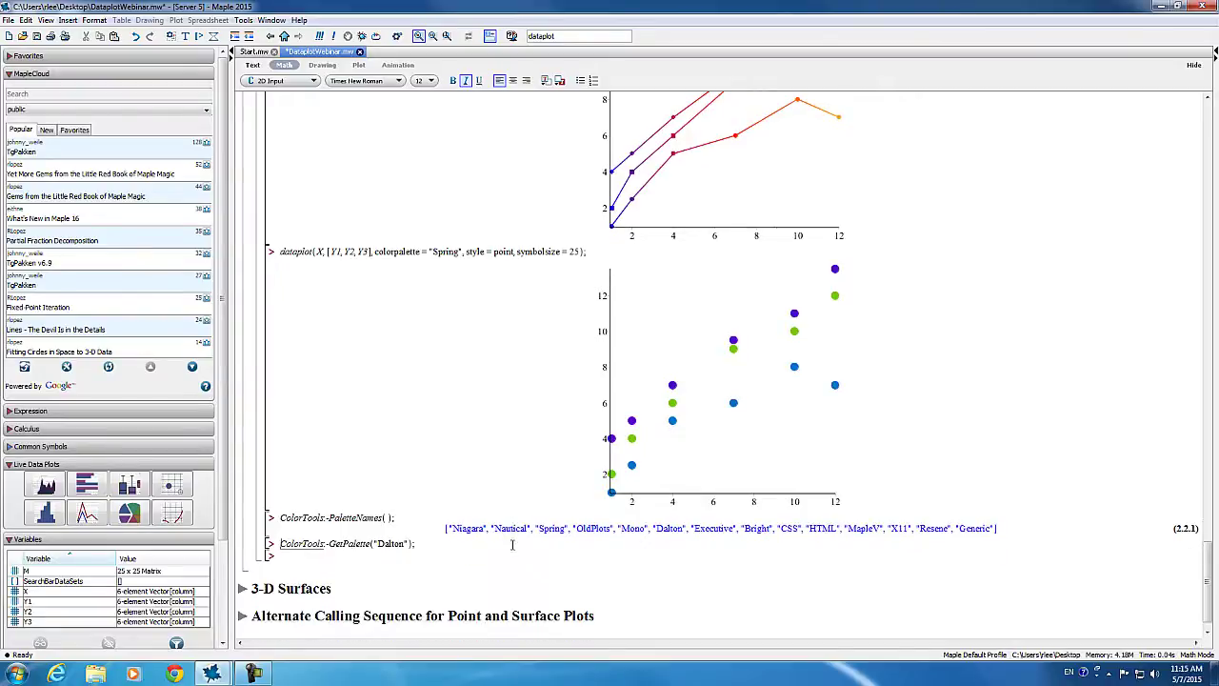
left_click(431, 539)
key("Return")
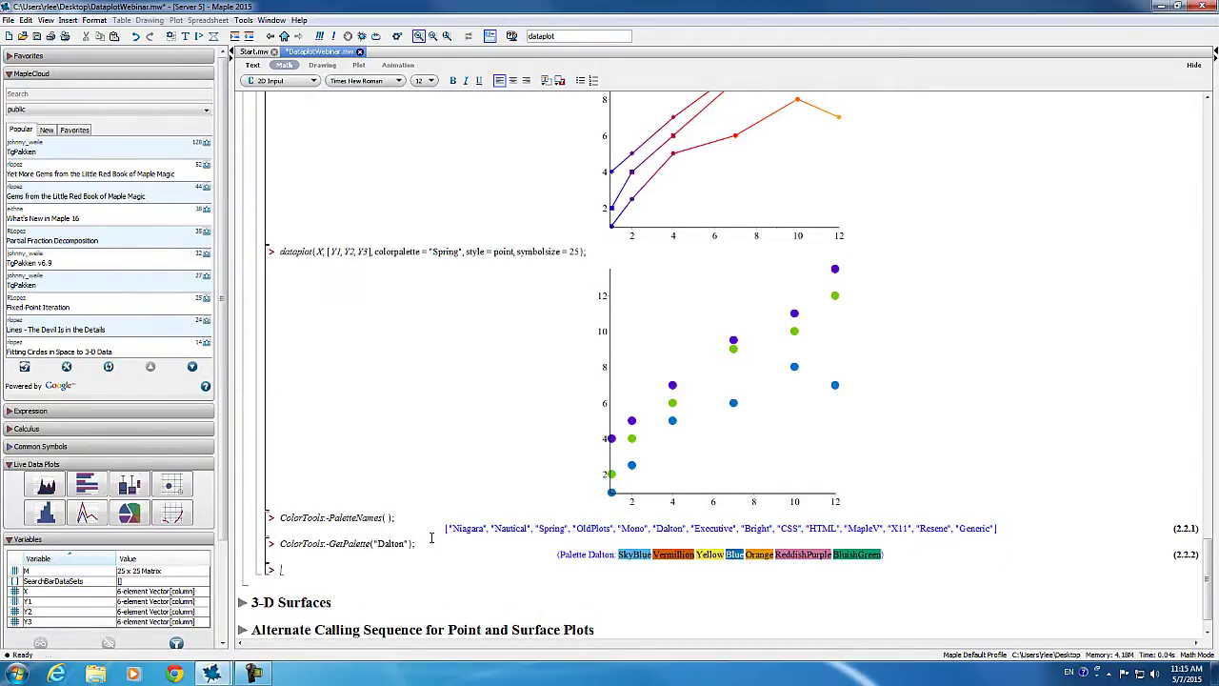
scroll(816, 549, "down", 2)
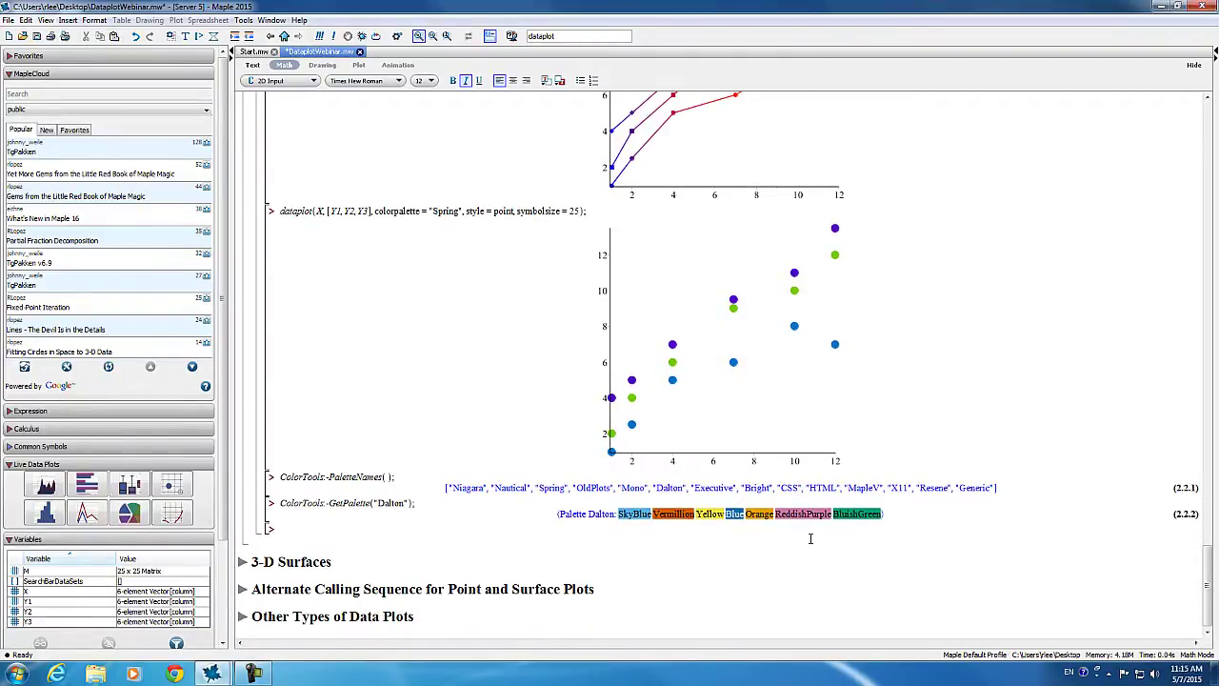
scroll(893, 489, "up", 2)
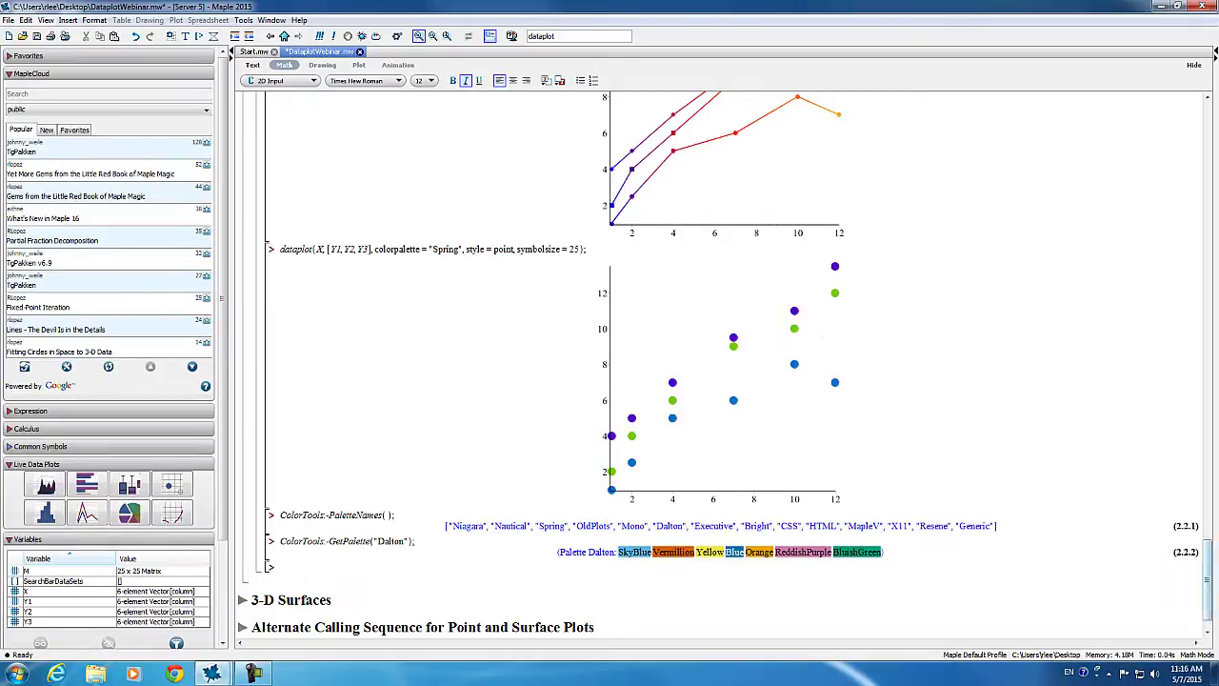
scroll(838, 422, "down", 1)
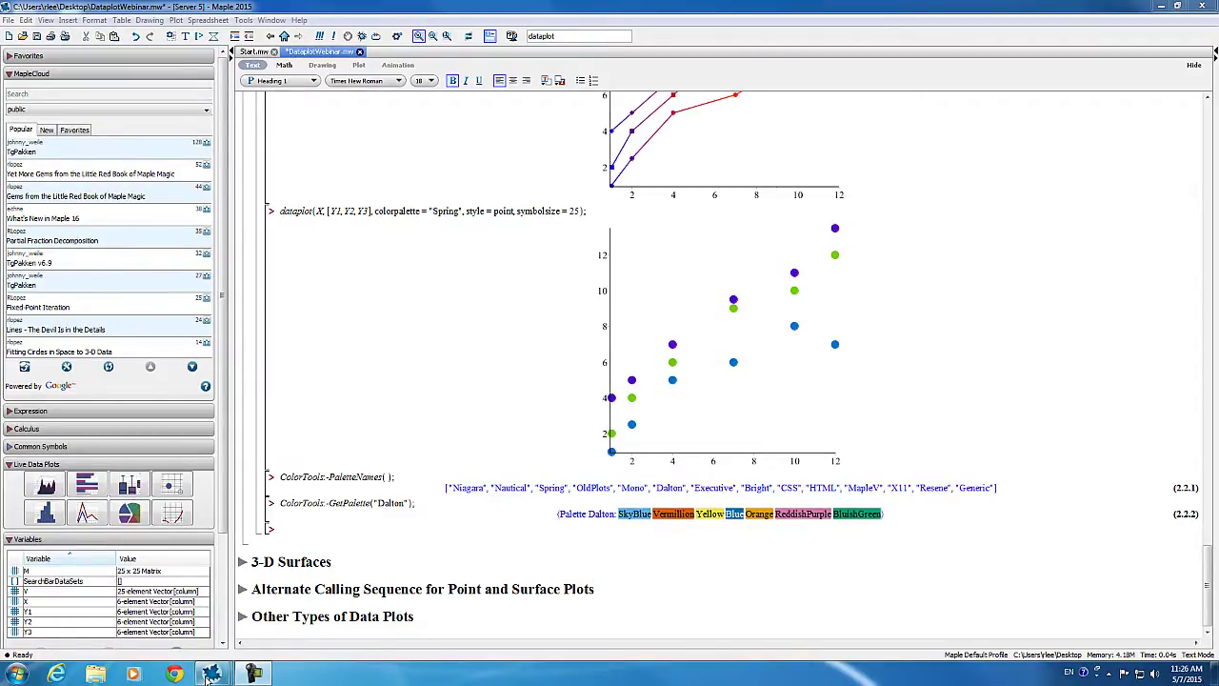
Step: Consult the dataplot(Xr, Yr, Z) calling sequence on the dataplot help page and return to the worksheet
mouse_move(209, 674)
left_click(291, 602)
left_click(385, 172)
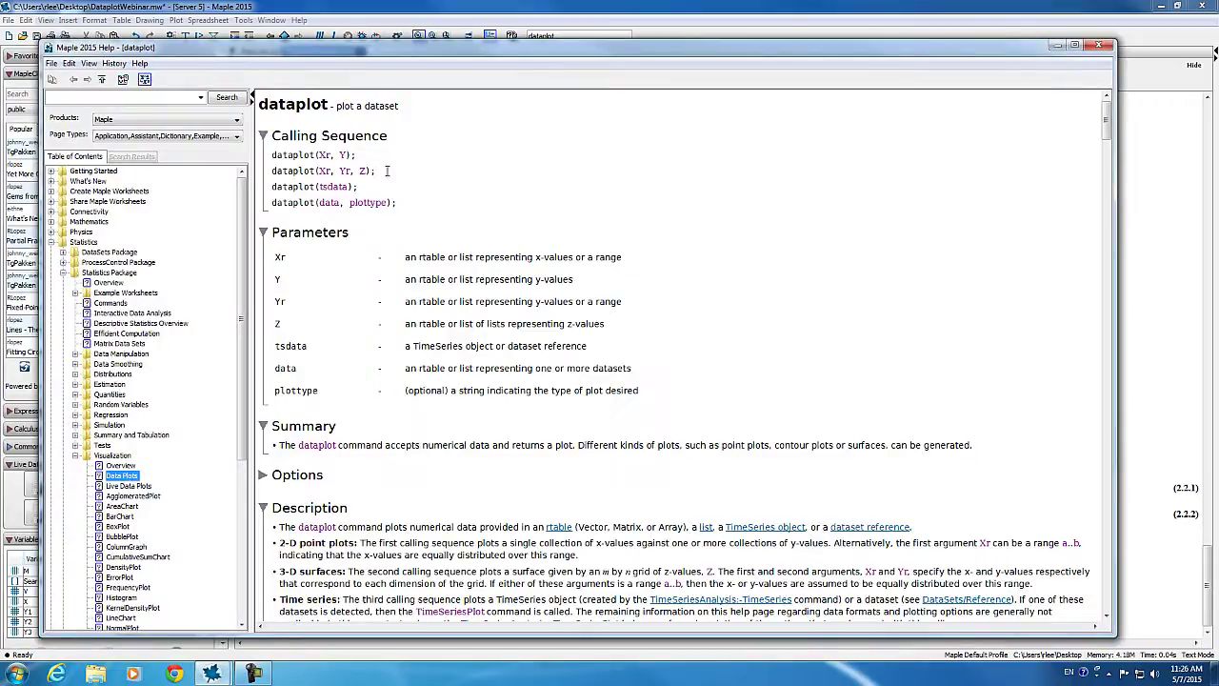
left_click(795, 8)
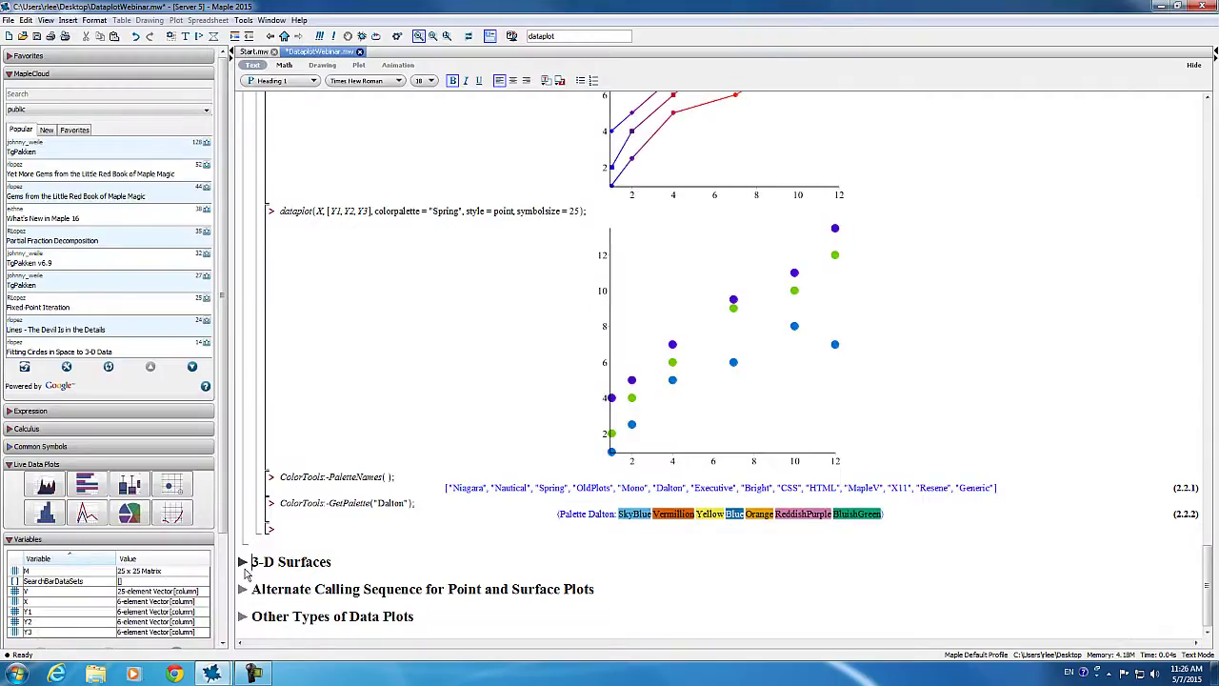
Step: Expand the 3-D Surfaces section and execute the definition of the 25 by 25 matrix M
left_click(243, 562)
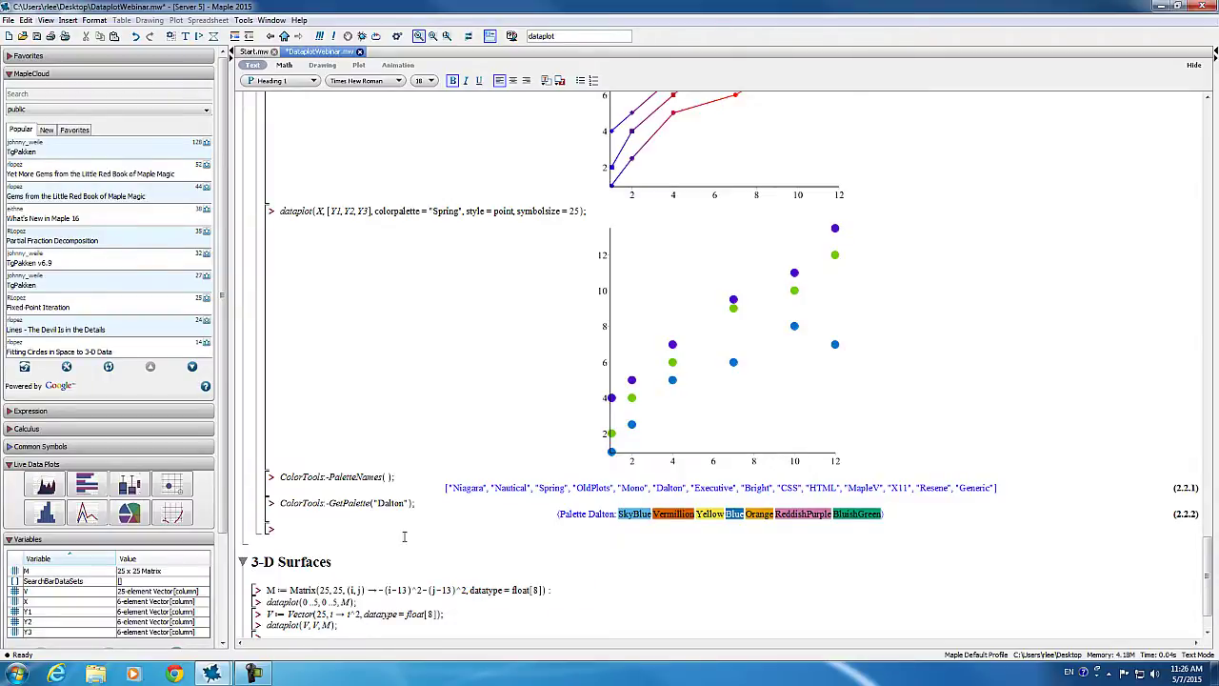
scroll(600, 503, "down", 2)
left_click(581, 519)
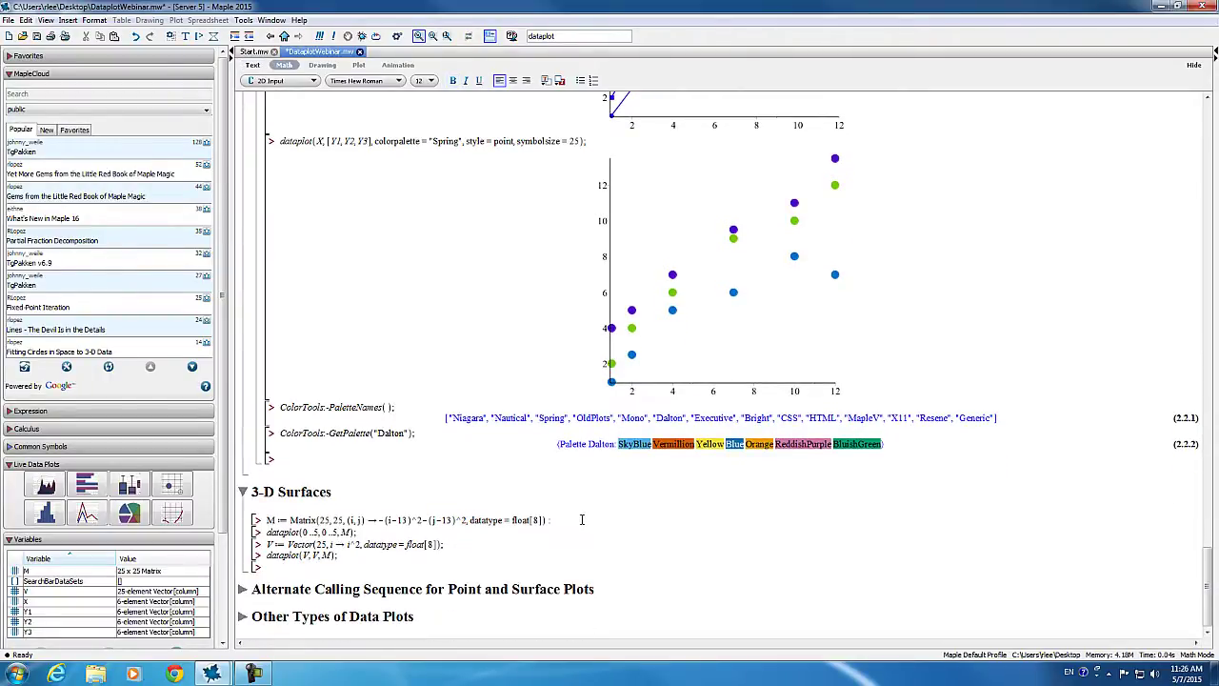
key("Return")
Step: Execute dataplot(0..5, 0..5, M) and rotate the resulting surface plot to an orientation of about 39, 49, -20
left_click(440, 519)
key("Return")
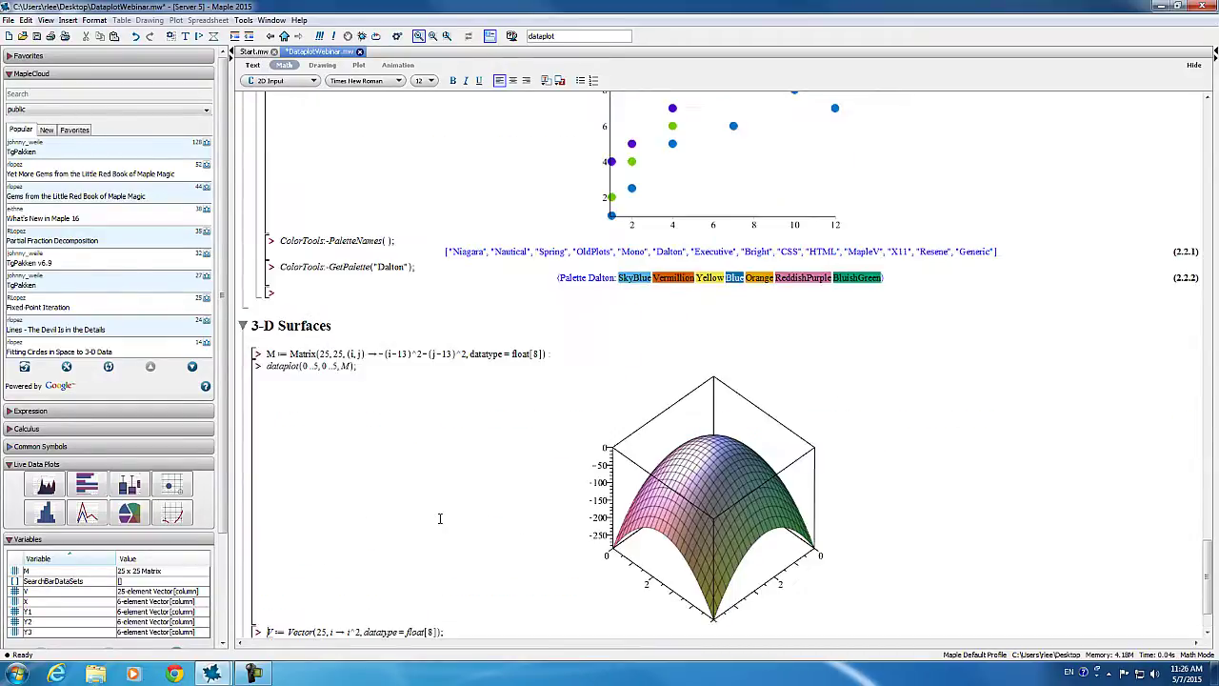
scroll(959, 448, "down", 1)
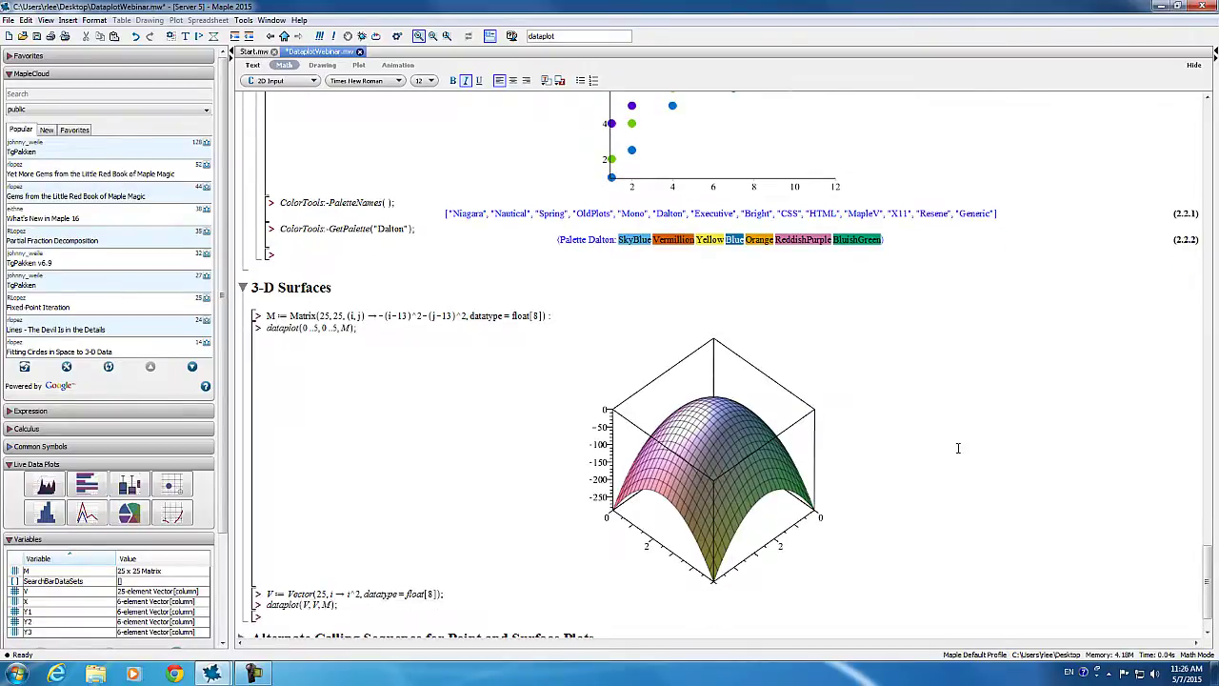
left_click_drag(758, 447, 732, 440)
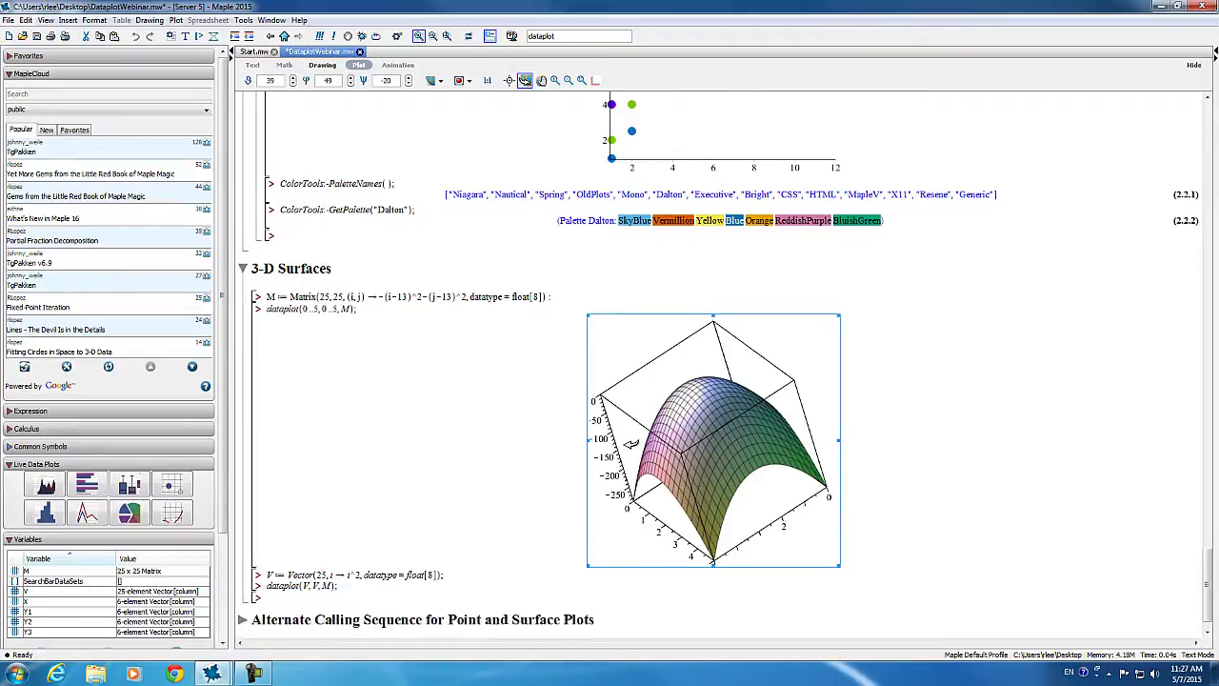
Step: Execute the 25-element vector V definition with dataplot(V, V, M), and rotate the resulting surface to about 16, 68, -13
scroll(630, 443, "down", 2)
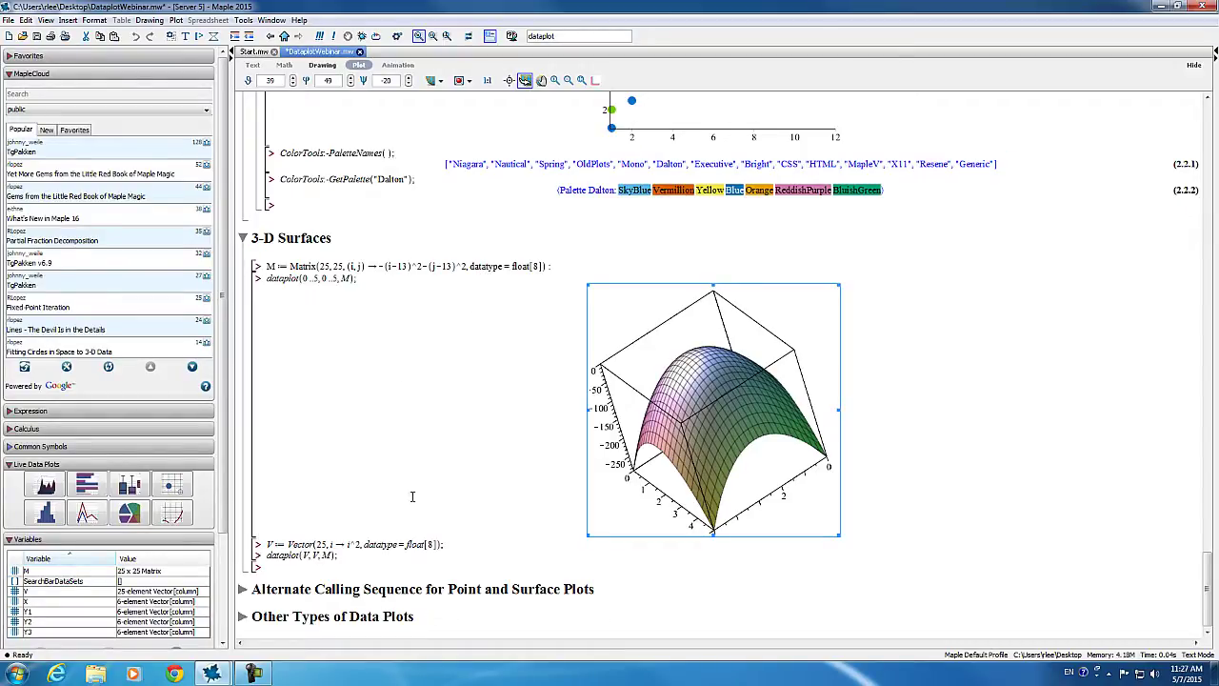
left_click(463, 545)
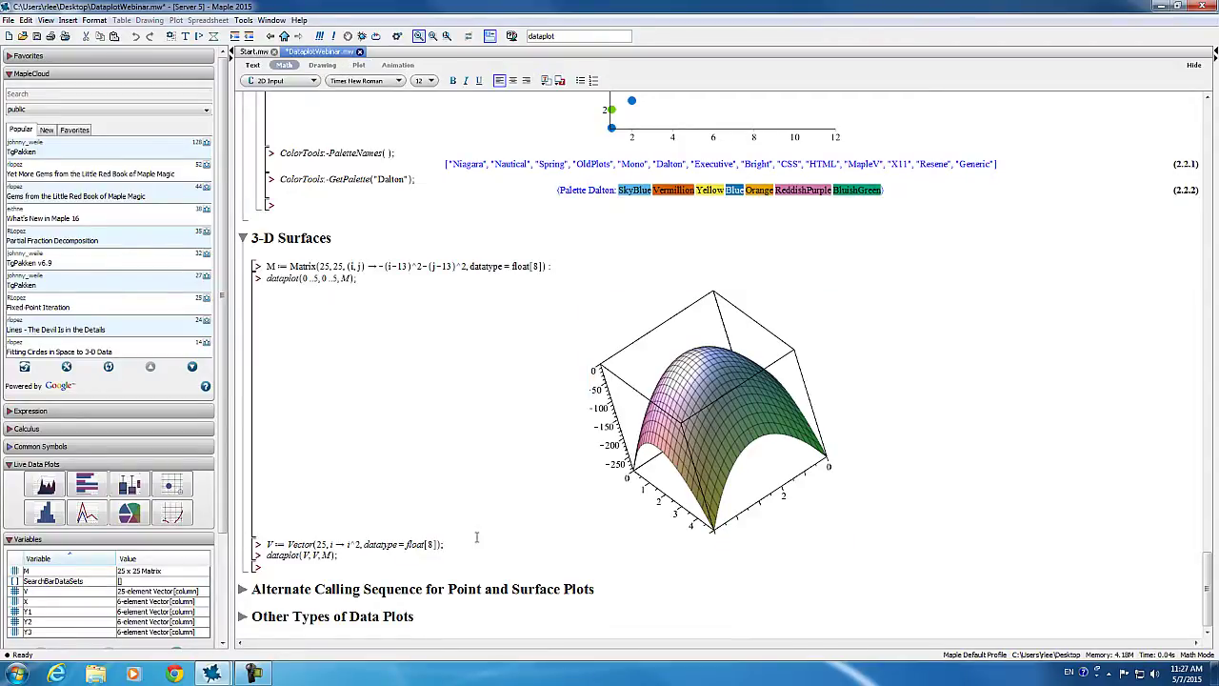
key("Return")
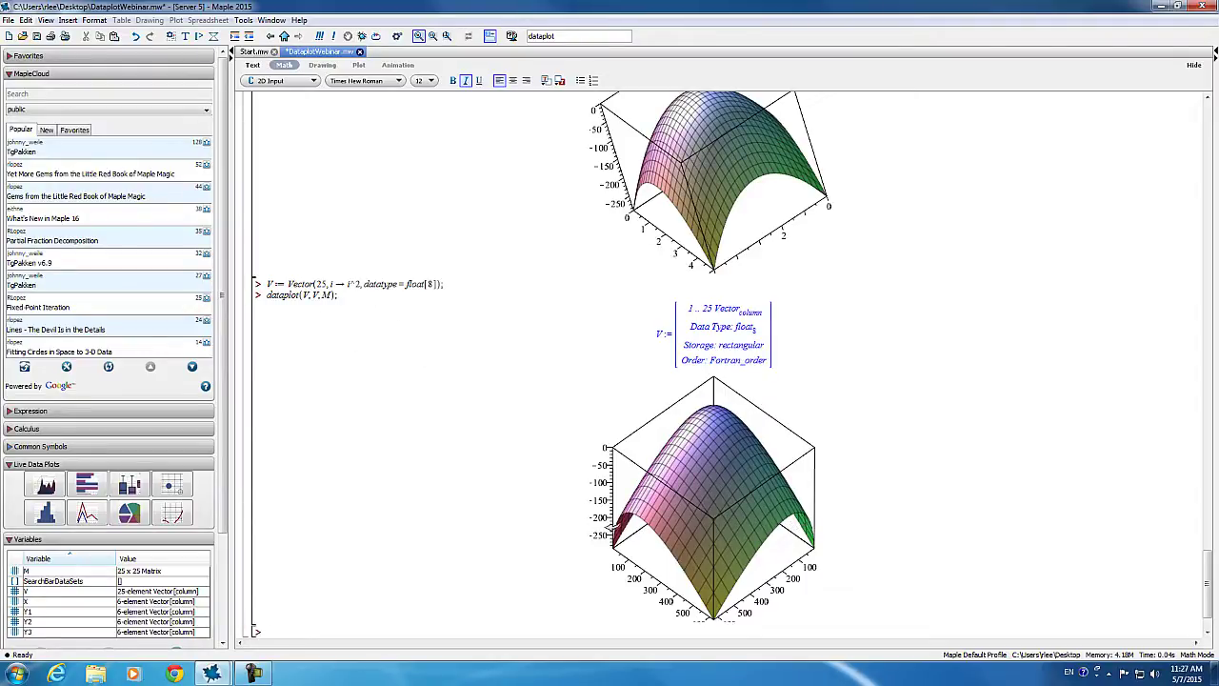
left_click_drag(774, 540, 793, 501)
scroll(993, 425, "down", 1)
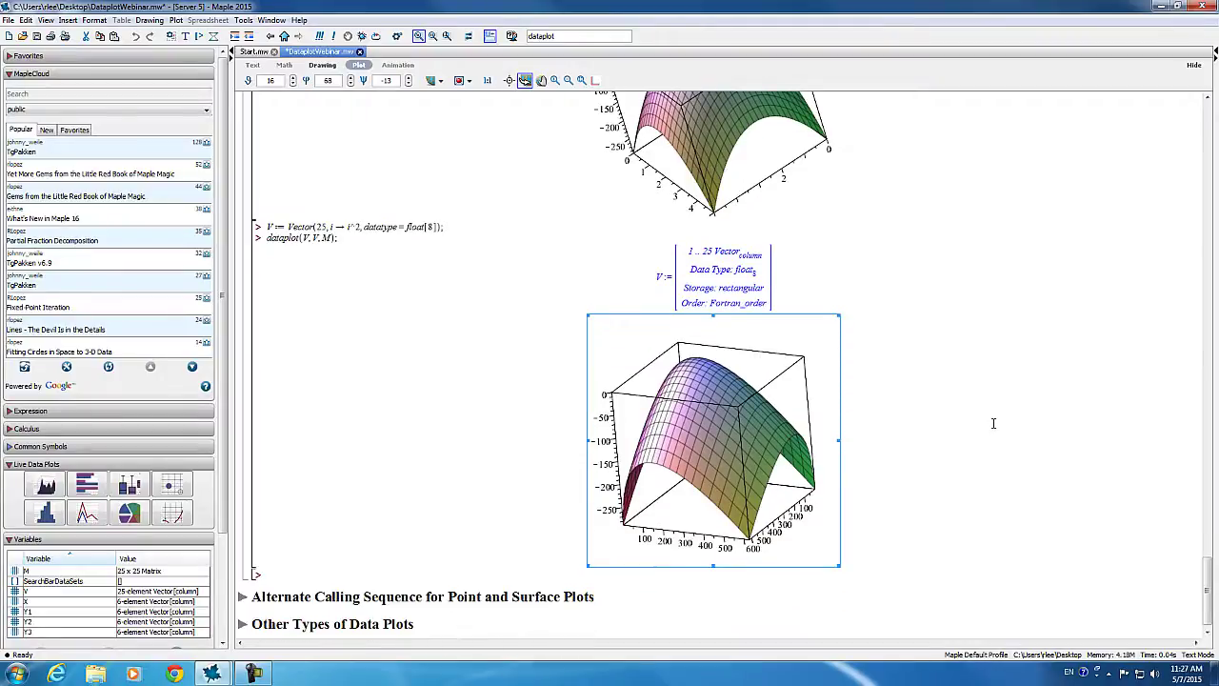
scroll(993, 423, "down", 1)
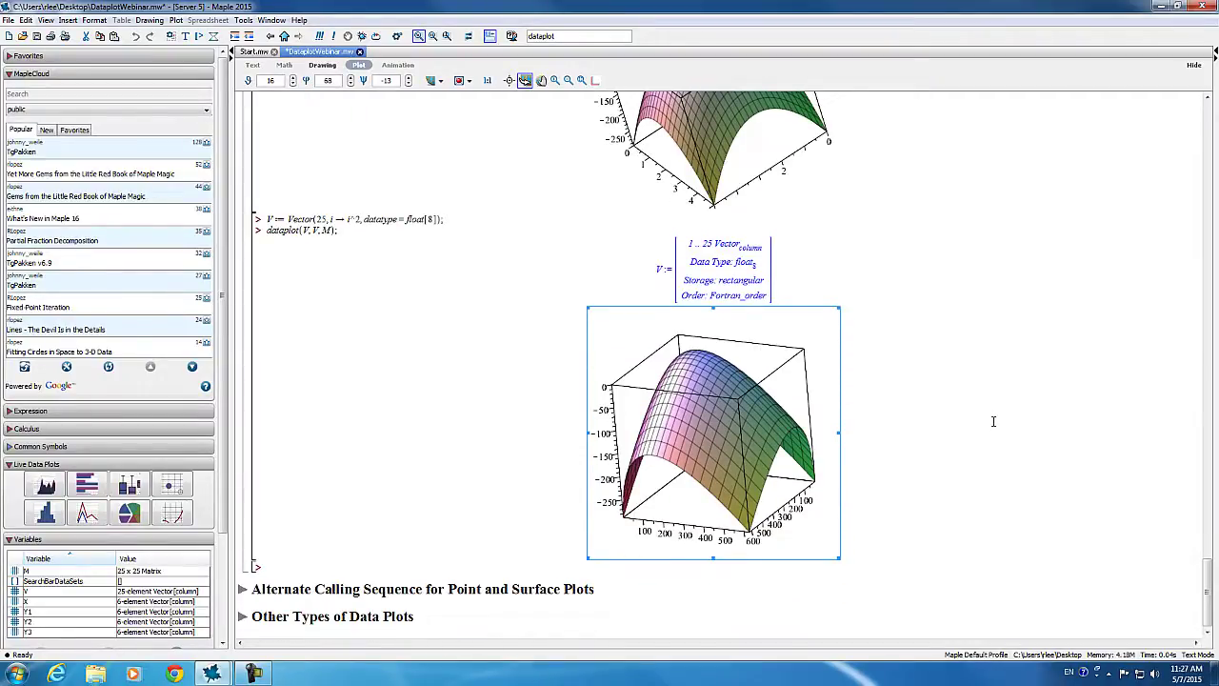
Step: Consult the dataplot(data, plottype) calling sequence on the dataplot help page
mouse_move(211, 674)
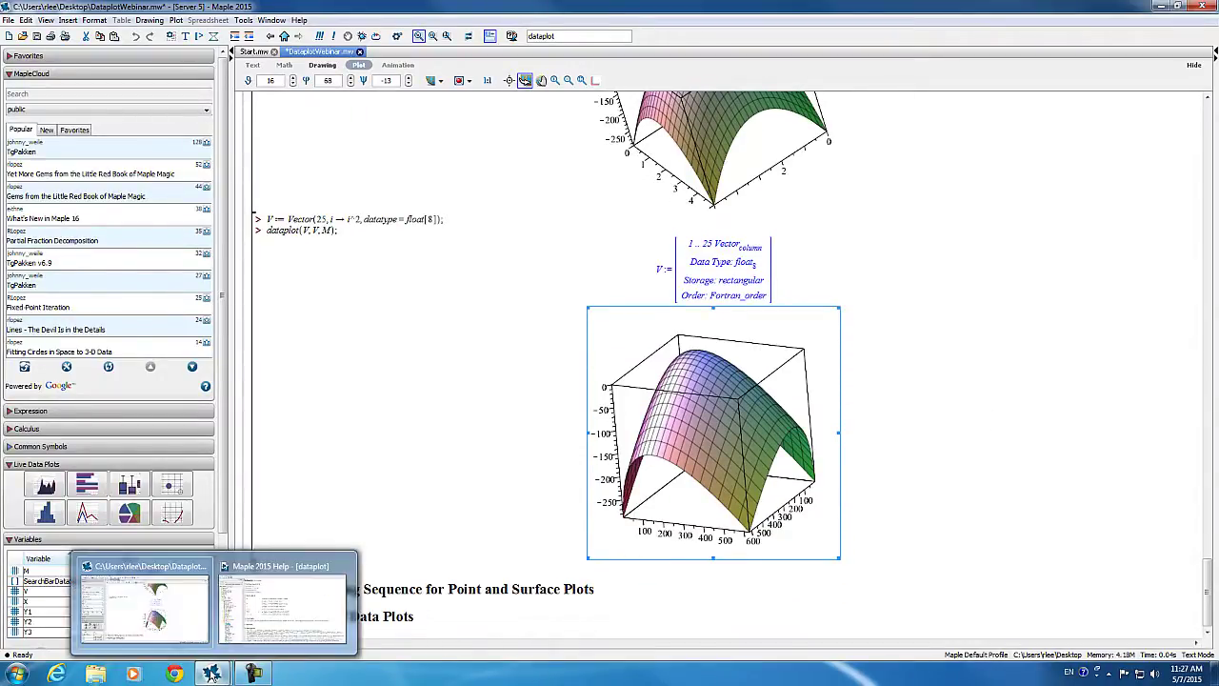
left_click(267, 631)
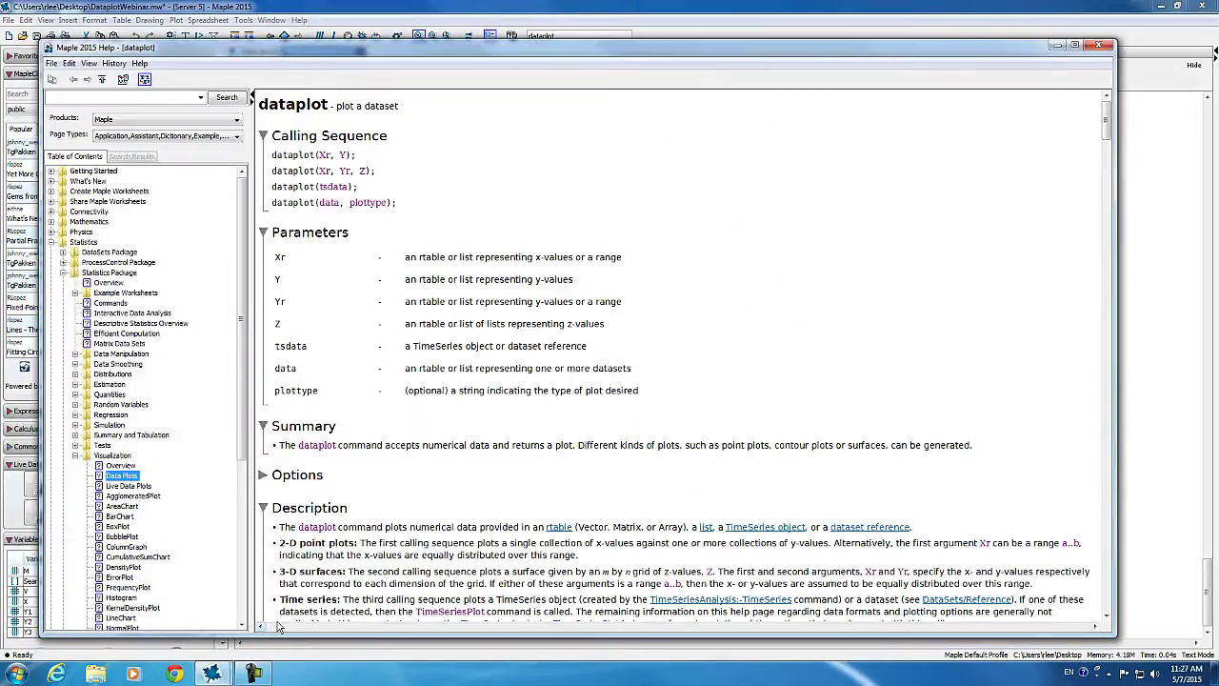
left_click(408, 202)
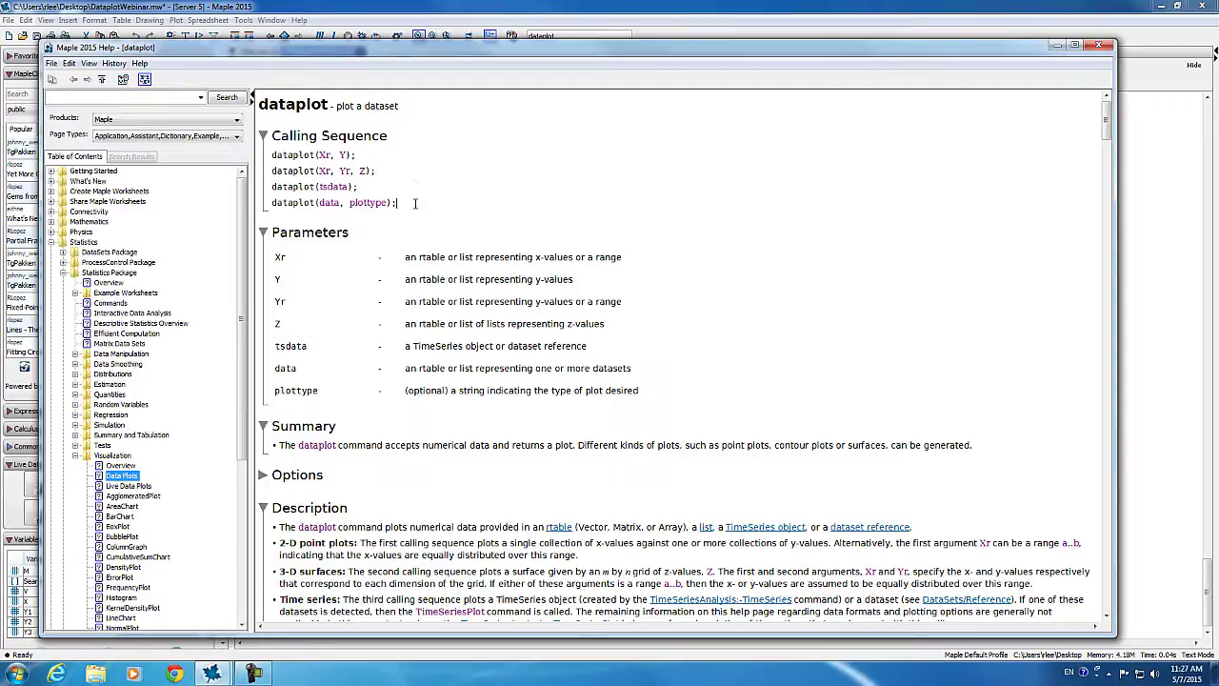
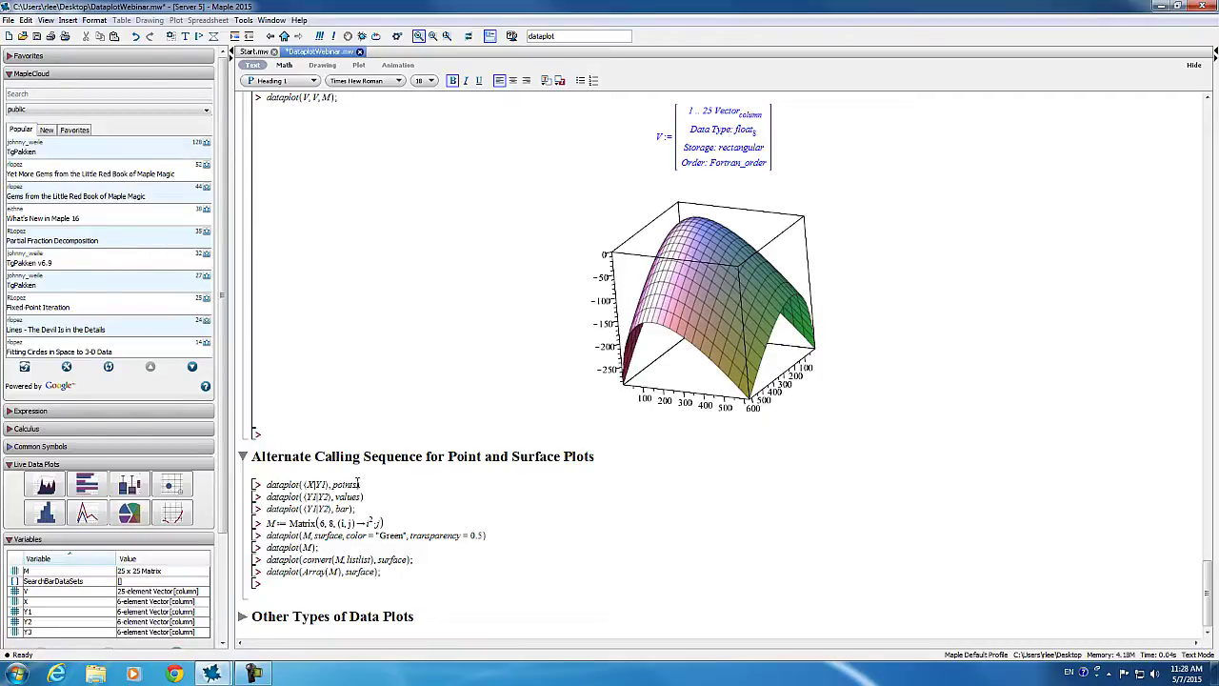
Step: Execute dataplot(<X|Y1>, points) in the Alternate Calling Sequence for Point and Surface Plots section
left_click(369, 485)
key("Return")
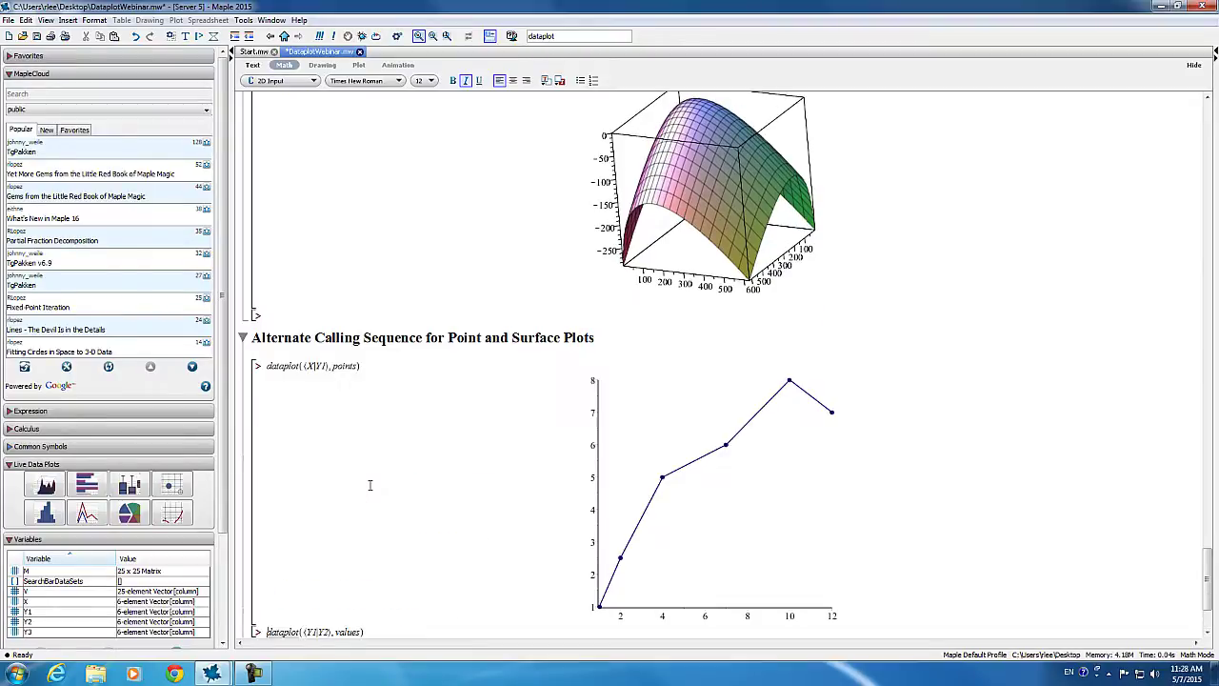
scroll(400, 459, "down", 2)
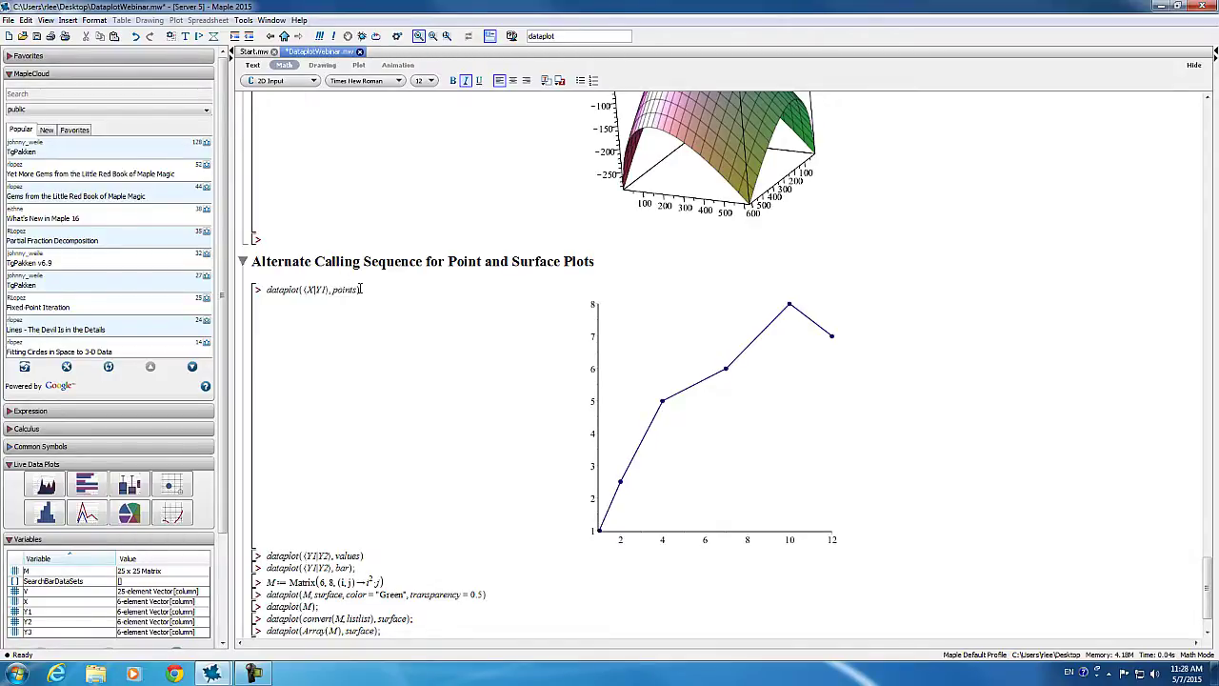
Step: Execute dataplot(<Y1|Y2>, values) and compare its plot and the values option with the points example above
scroll(360, 287, "down", 3)
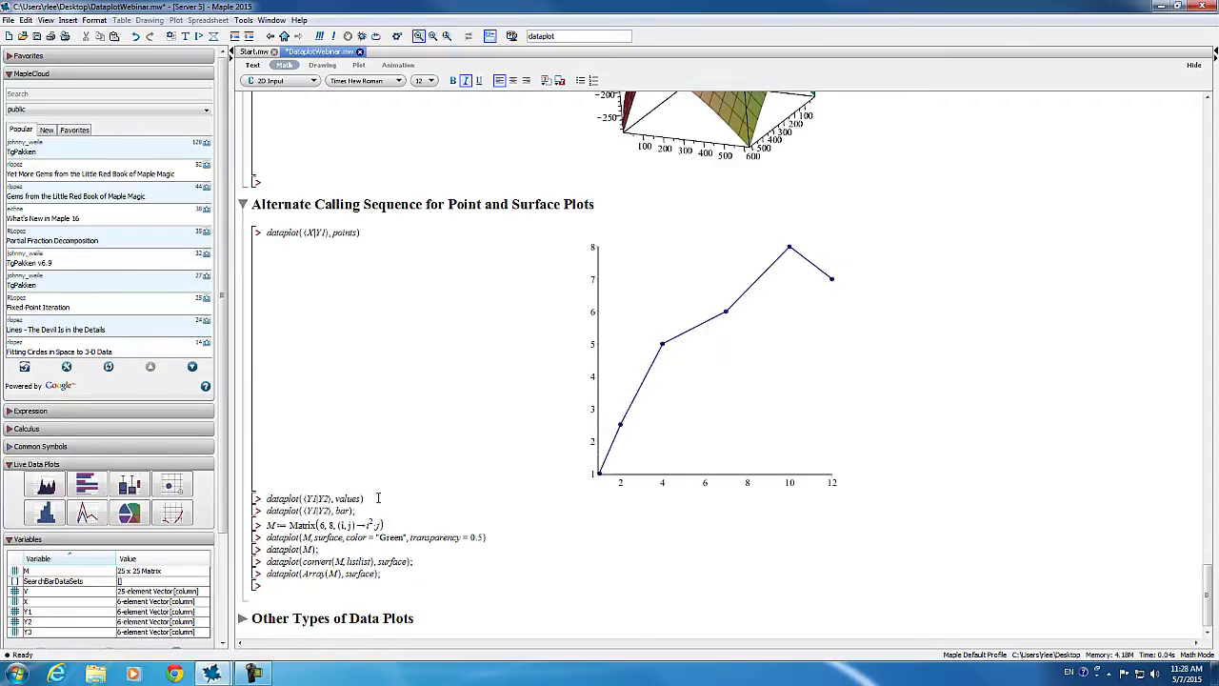
left_click_drag(299, 498, 367, 499)
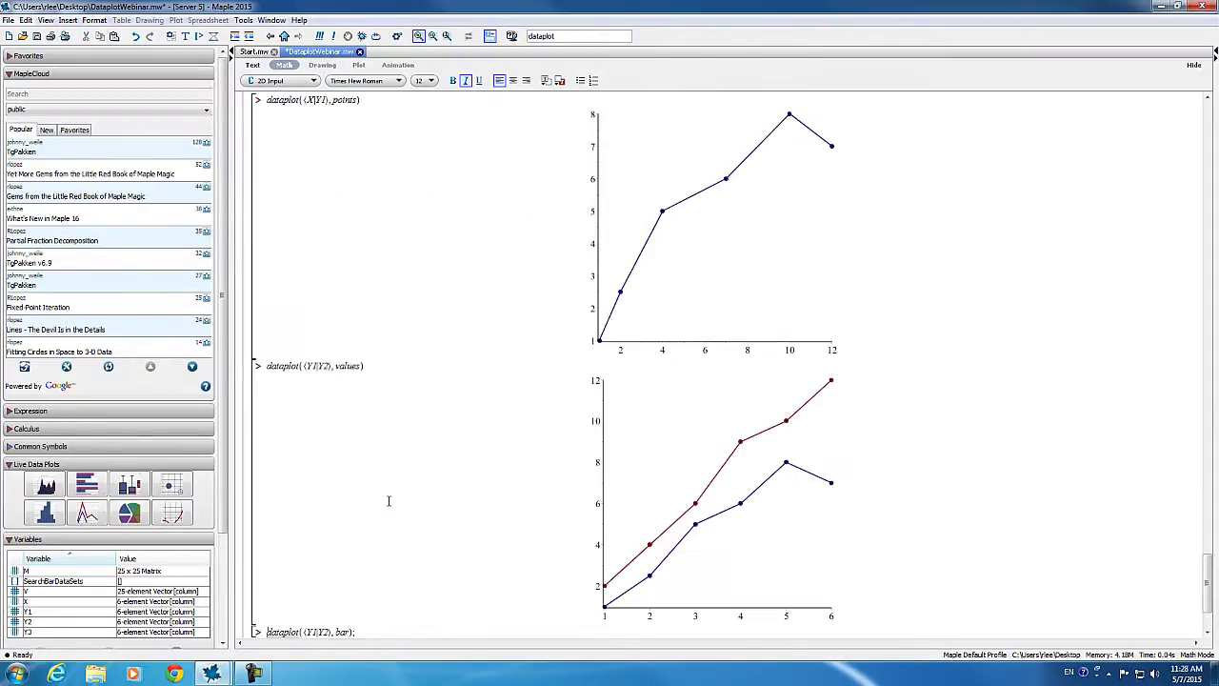
scroll(400, 490, "down", 3)
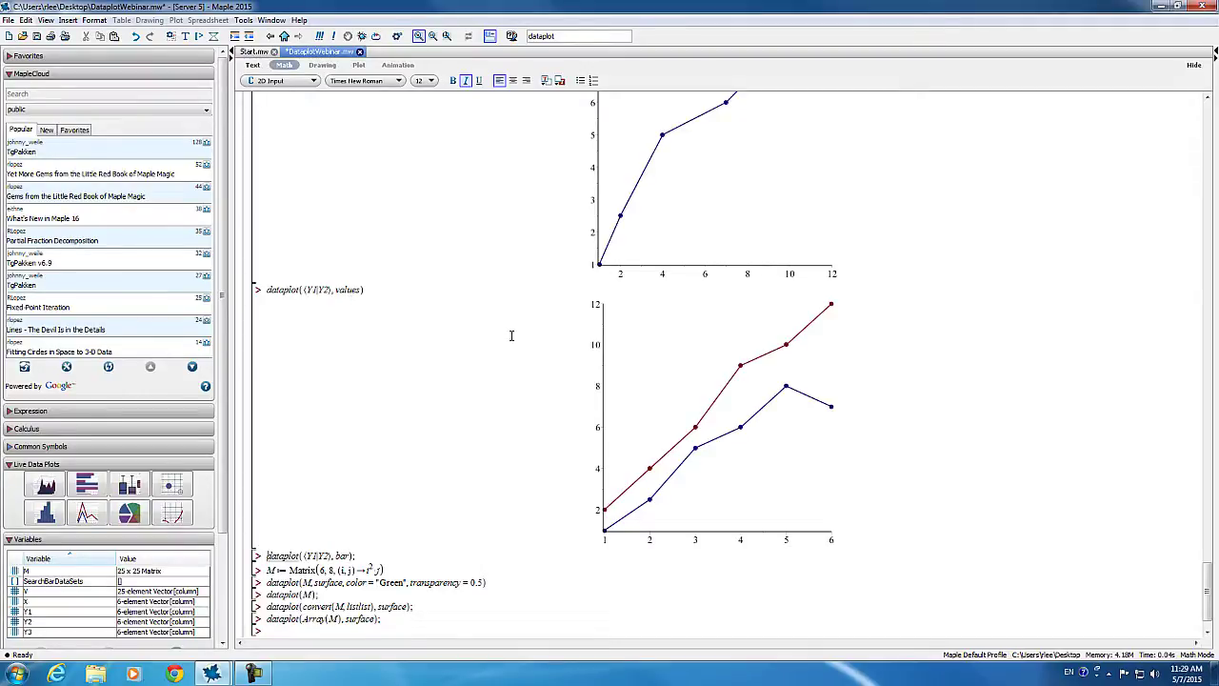
scroll(860, 283, "up", 3)
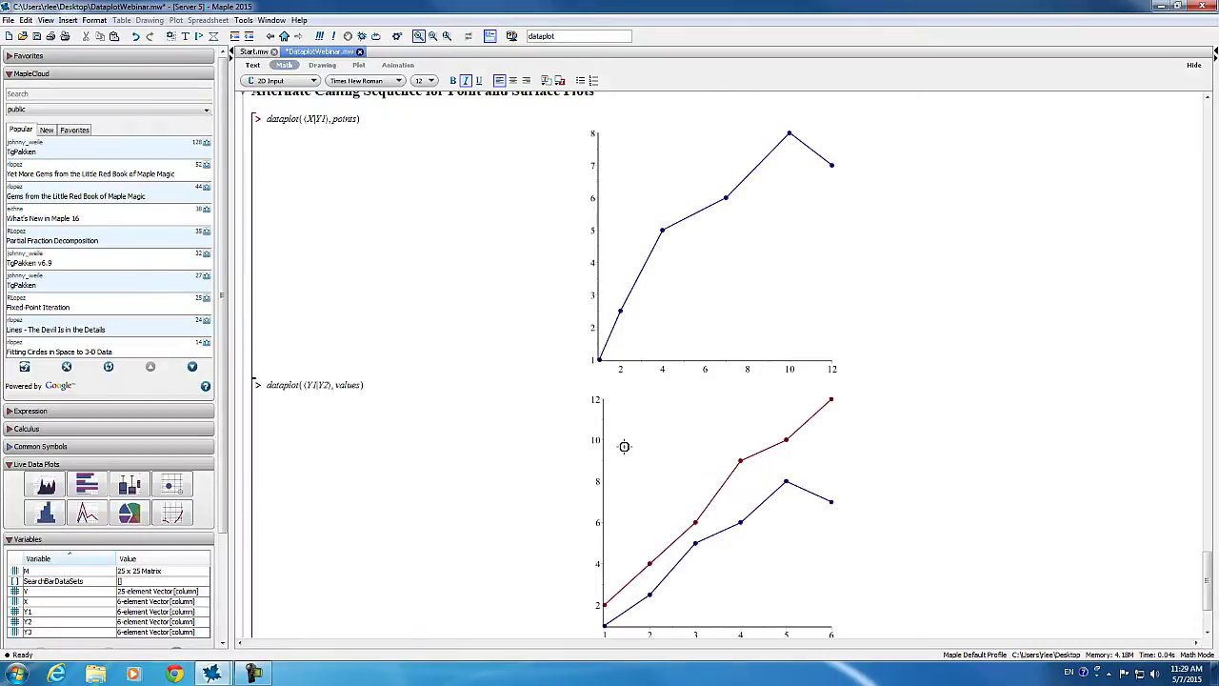
scroll(639, 438, "down", 2)
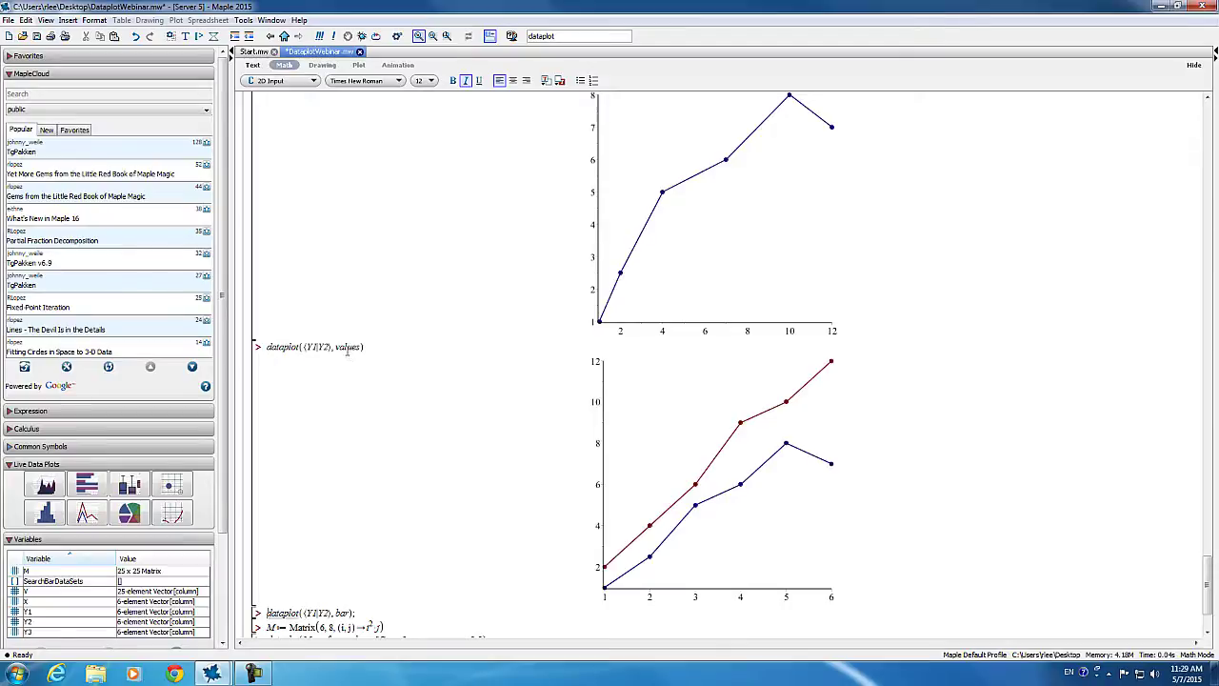
left_click_drag(335, 347, 361, 348)
left_click(463, 408)
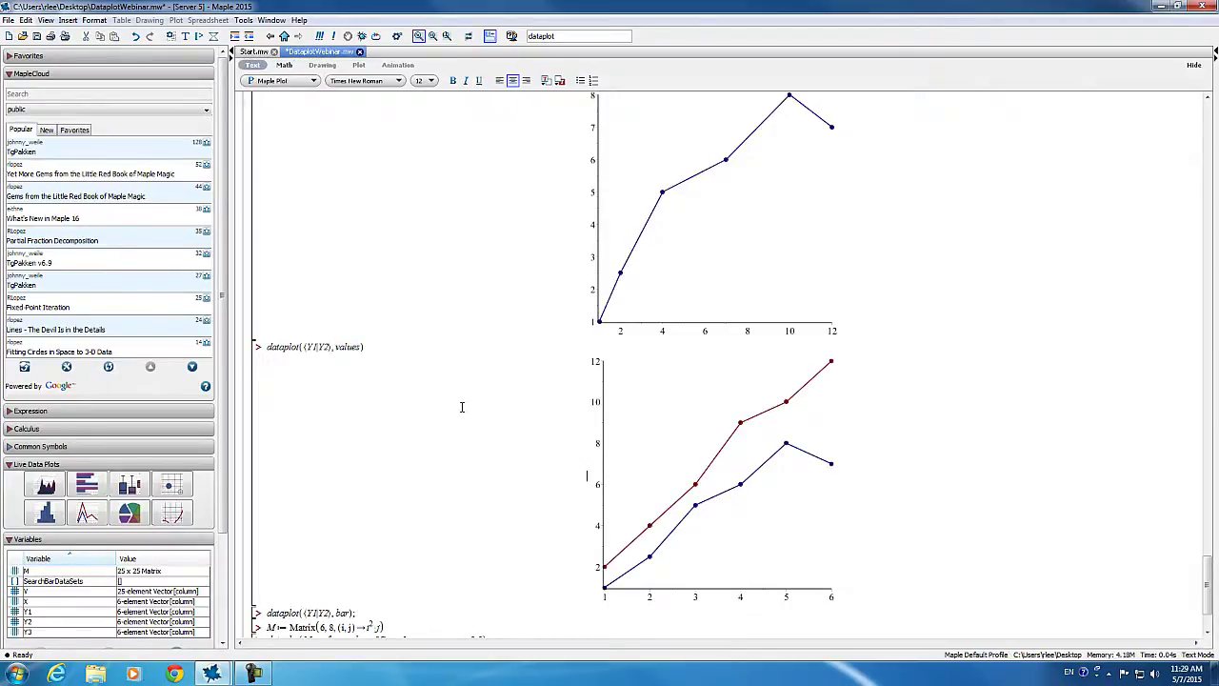
Step: Execute dataplot(<Y1|Y2>, bar) to plot both datasets as a bar chart
scroll(461, 407, "down", 2)
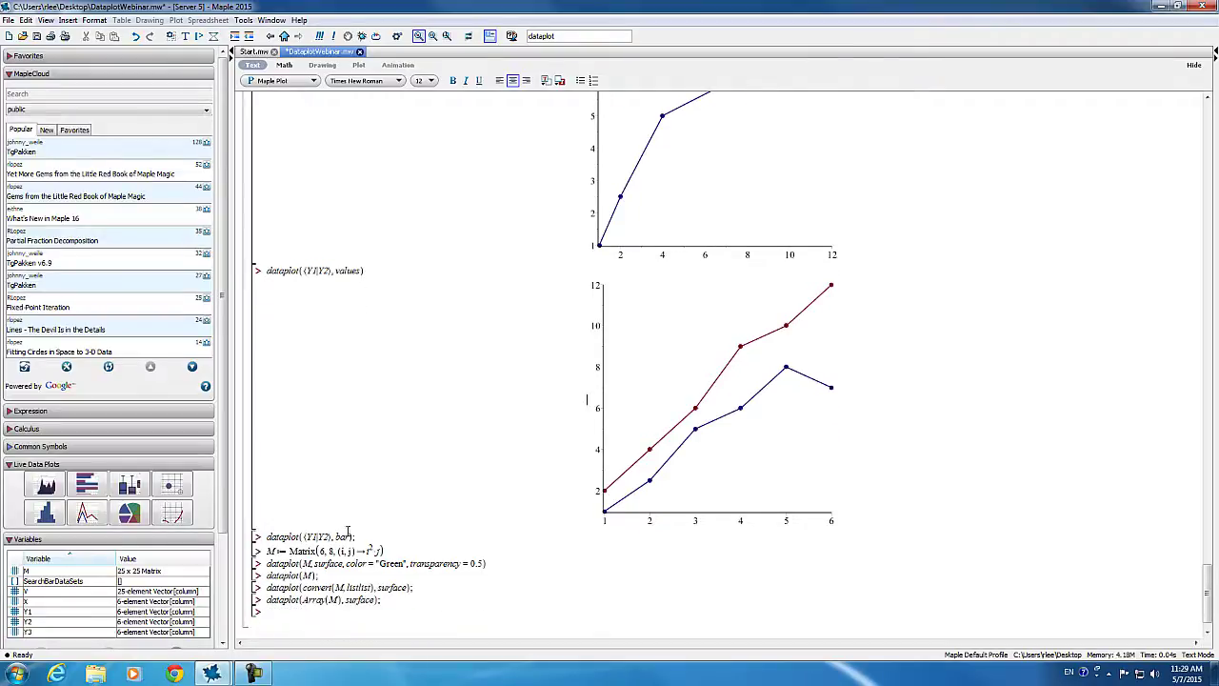
left_click(367, 531)
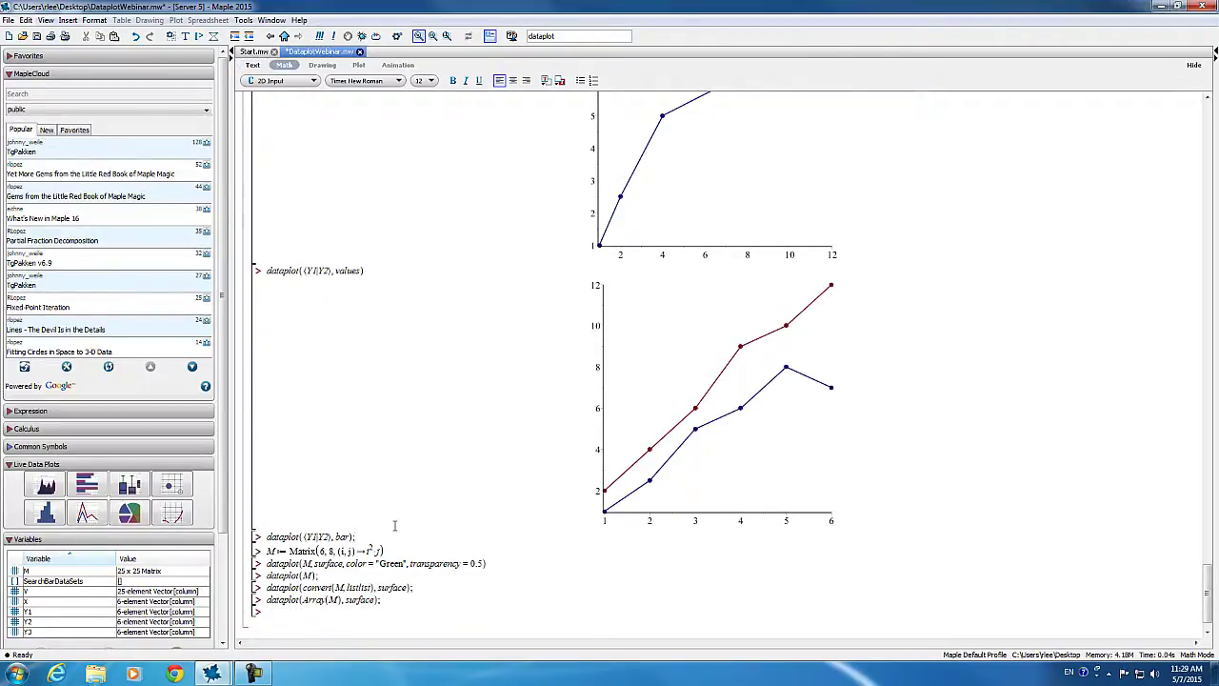
key("Return")
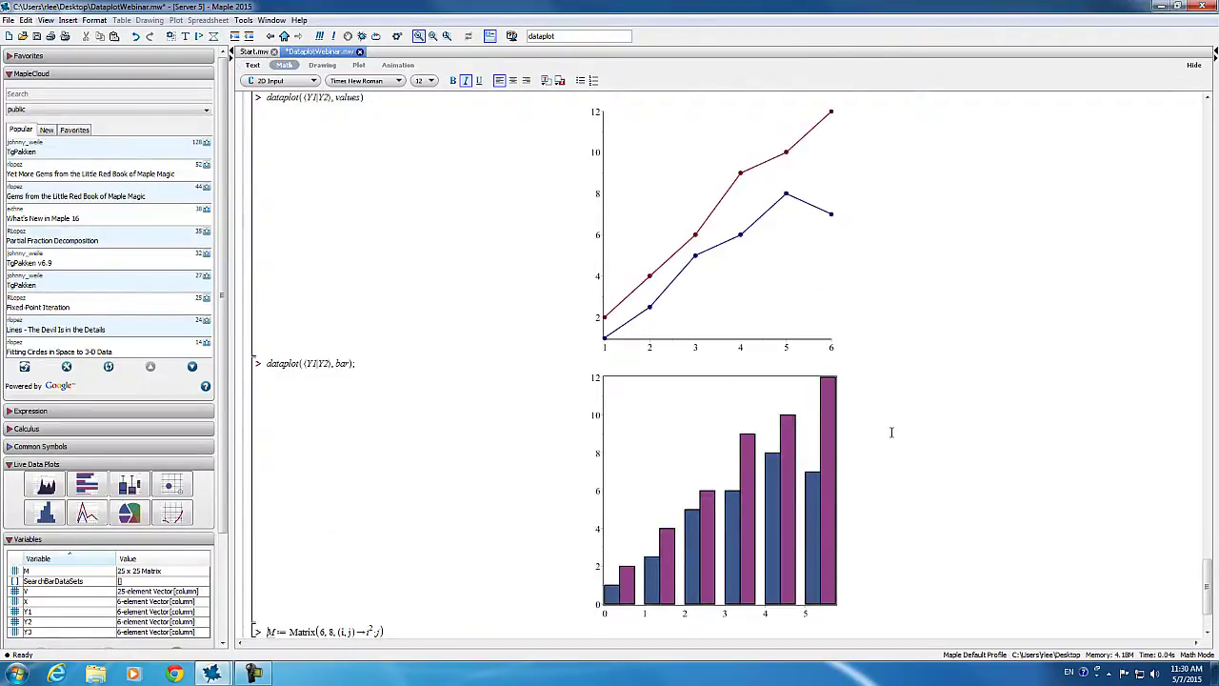
scroll(892, 429, "down", 1)
scroll(895, 432, "down", 1)
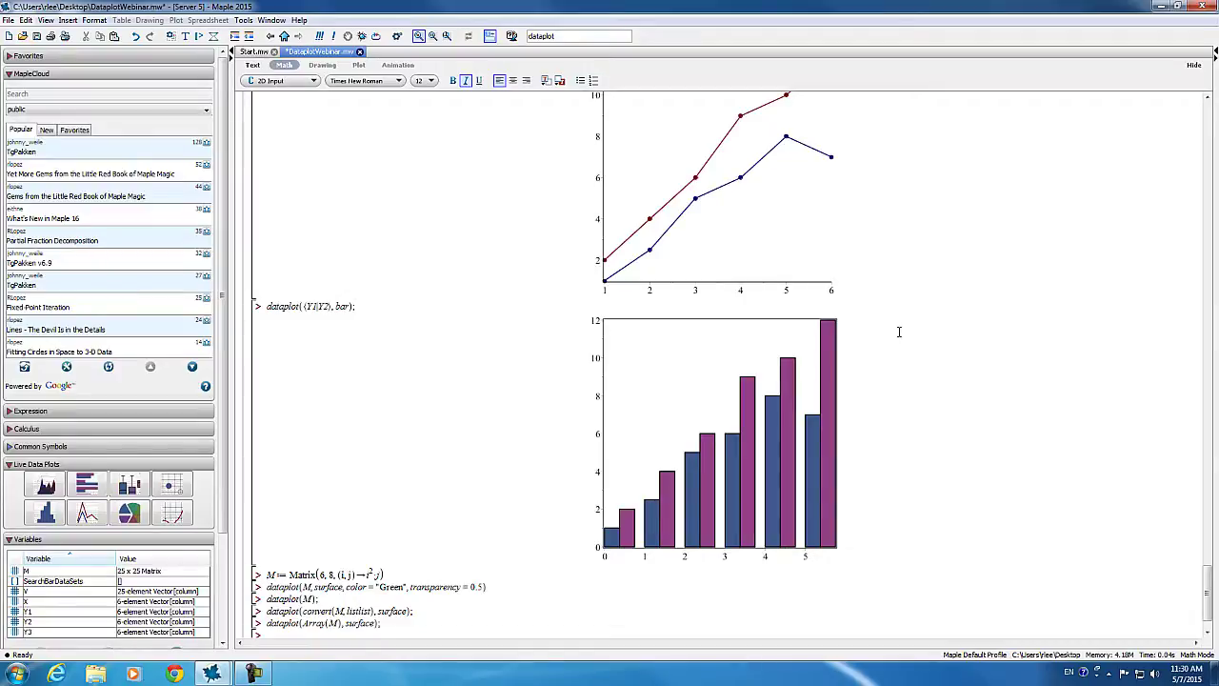
Step: Execute the 6 by 8 matrix M definition and plot it with dataplot(M, surface, color = "Green", transparency = 0.5)
scroll(898, 337, "down", 2)
scroll(898, 331, "down", 1)
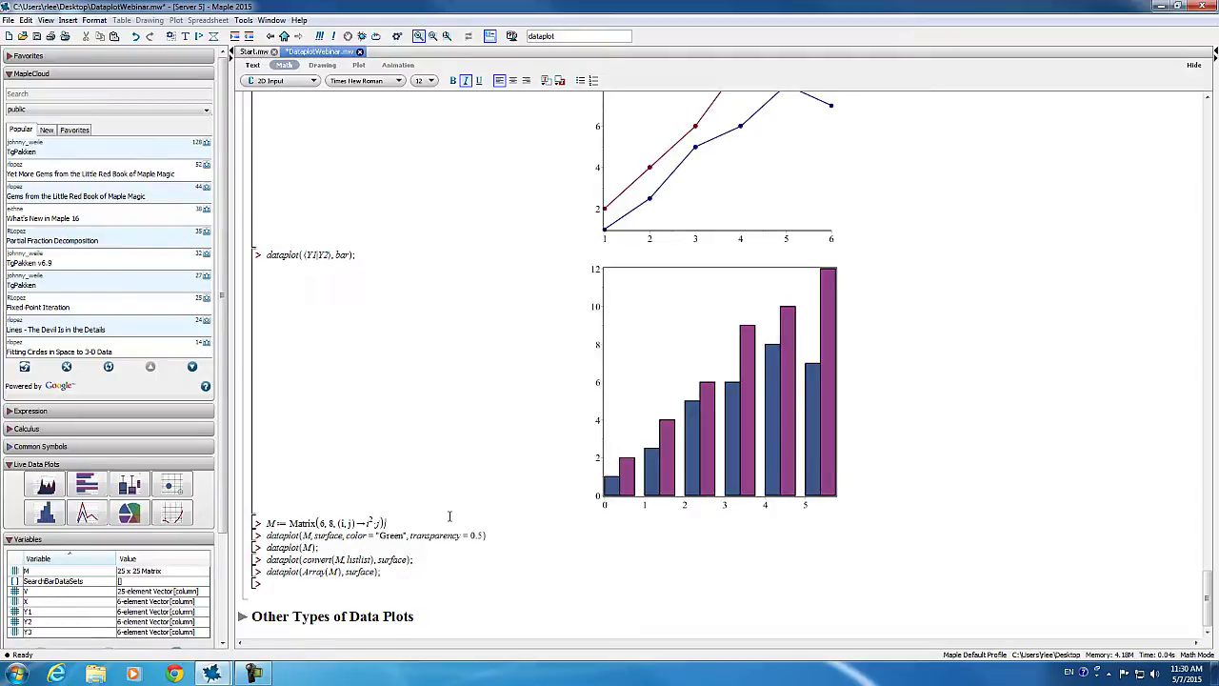
key("Return")
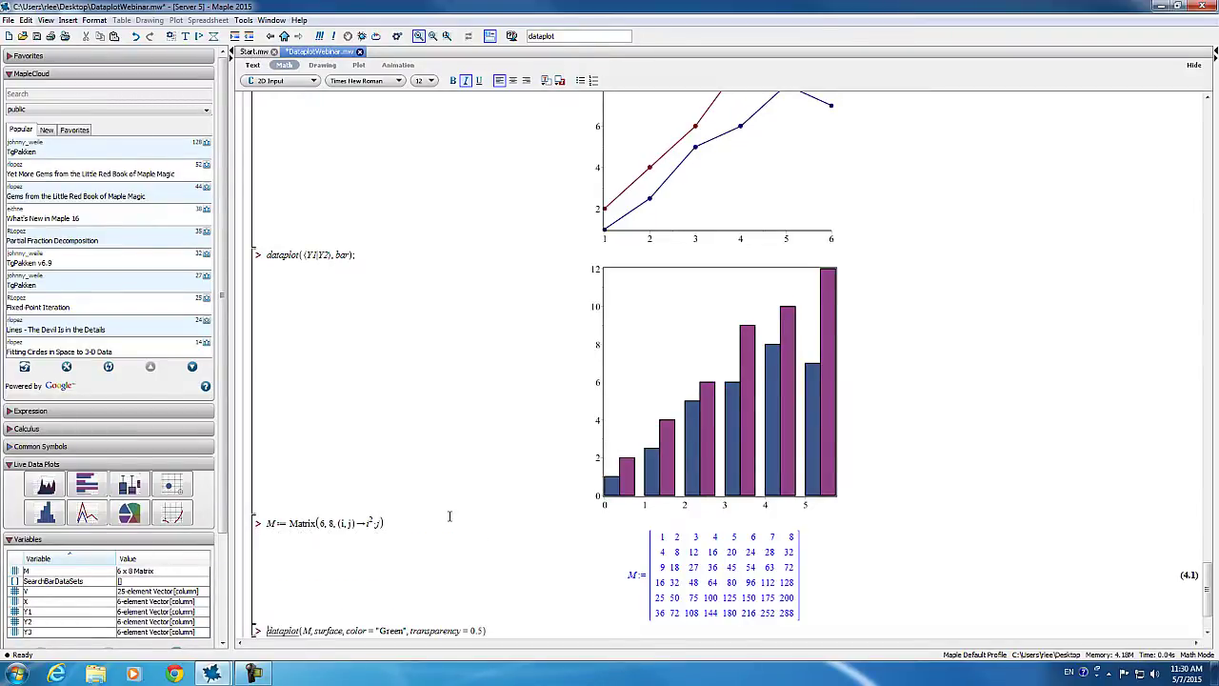
key("Return")
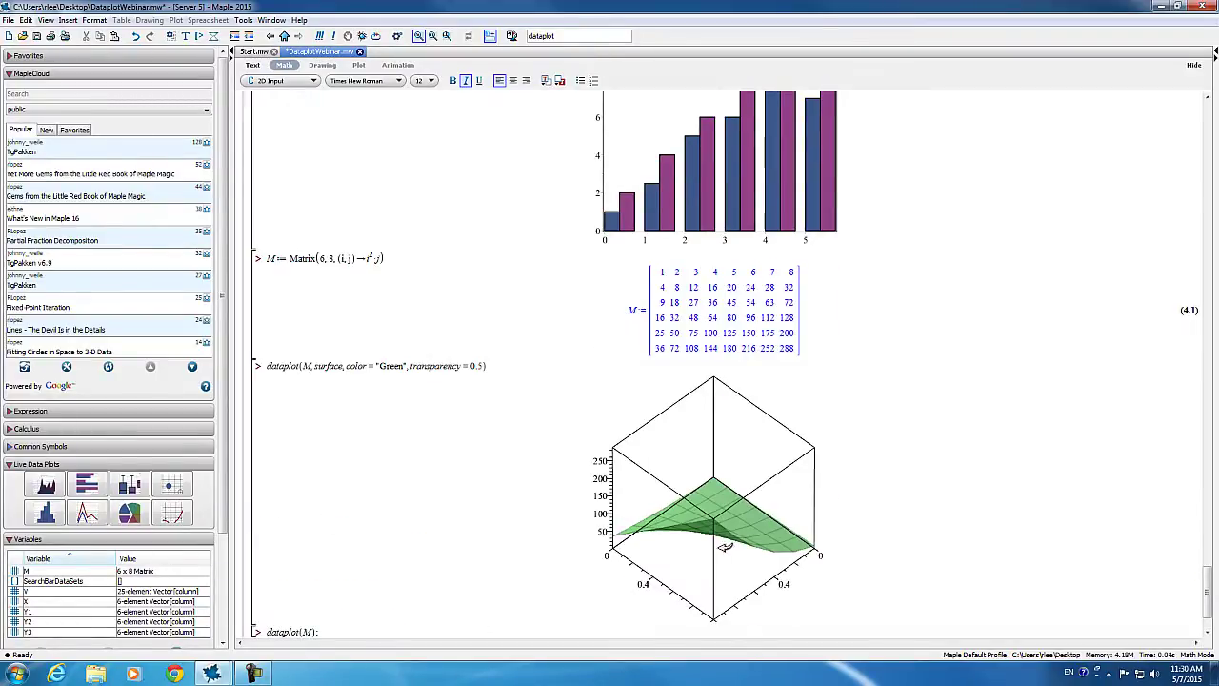
scroll(729, 540, "down", 1)
scroll(729, 541, "down", 1)
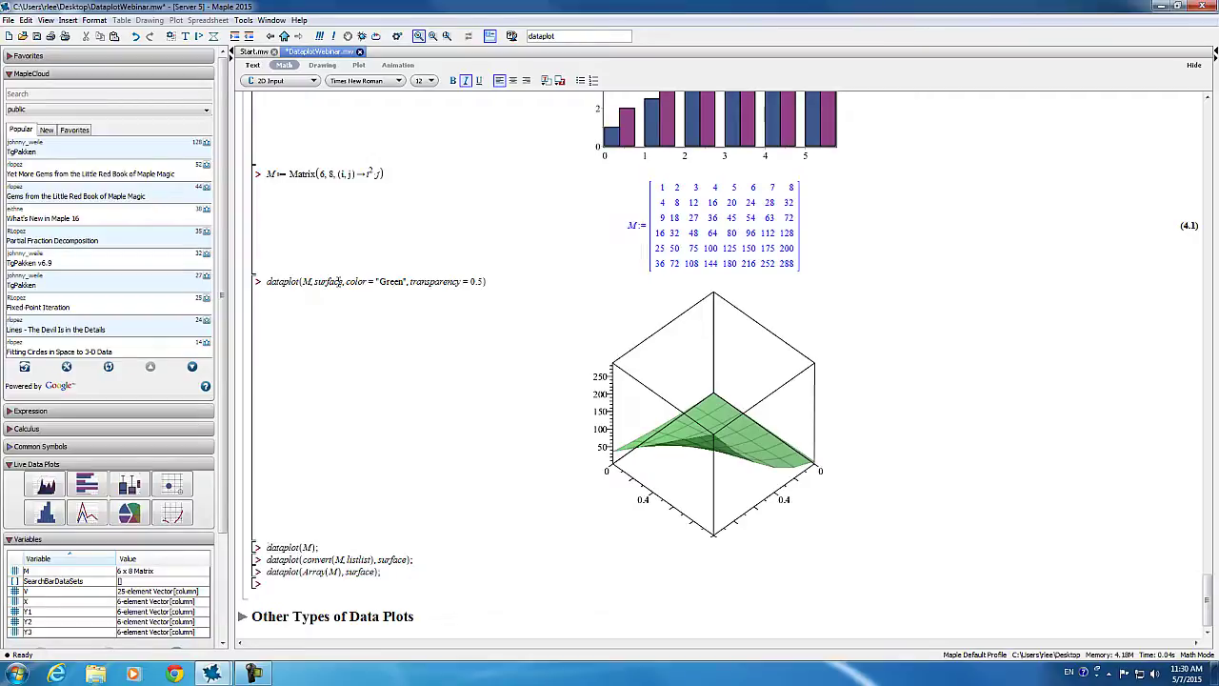
Step: Execute dataplot(M) and rotate the green surface plot above it to an orientation of about 30, 52, -56
left_click(340, 545)
key("Return")
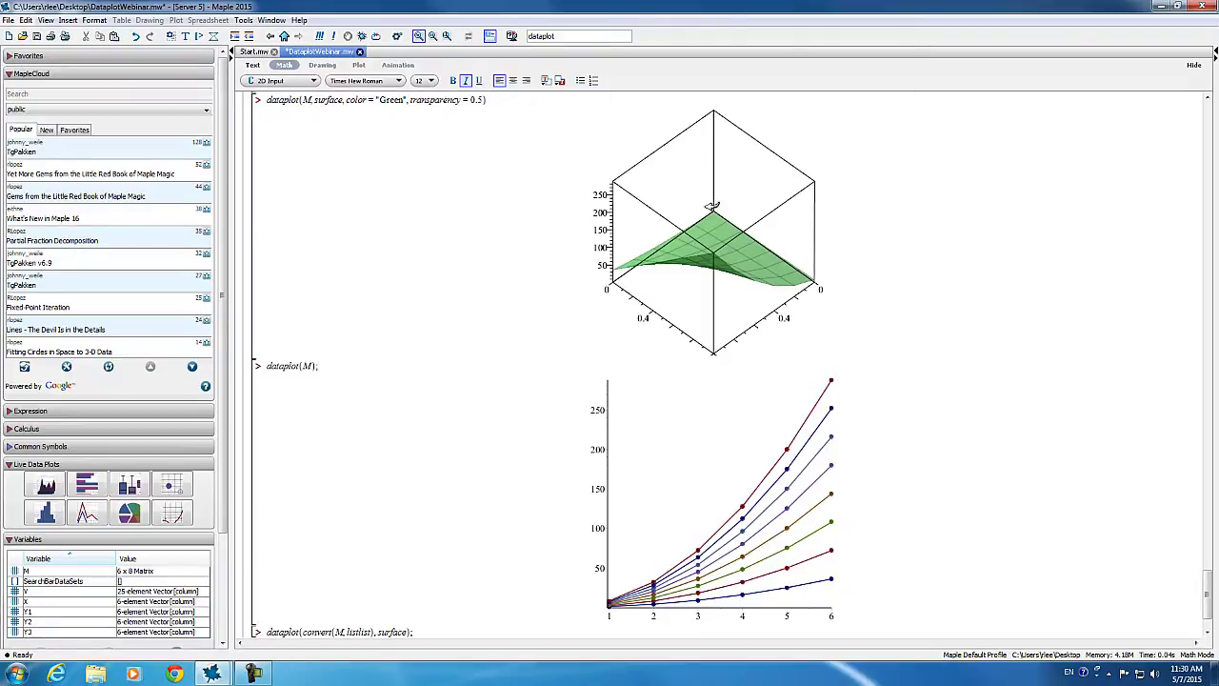
left_click_drag(716, 242, 644, 223)
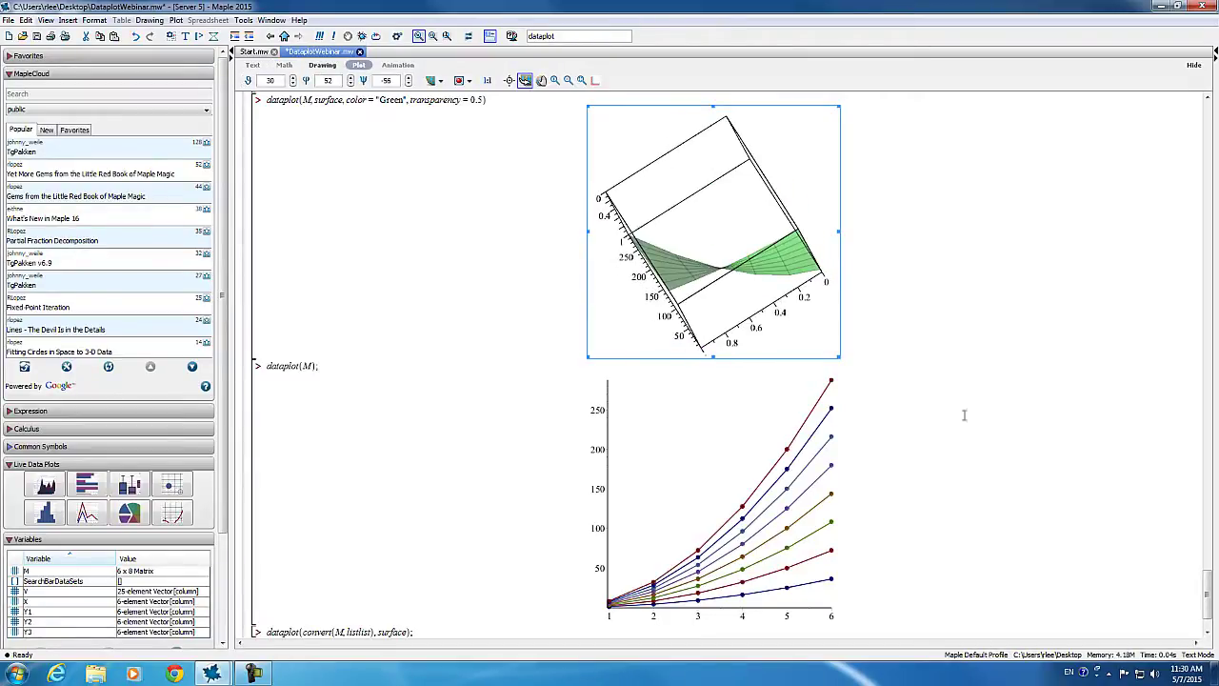
left_click(964, 415)
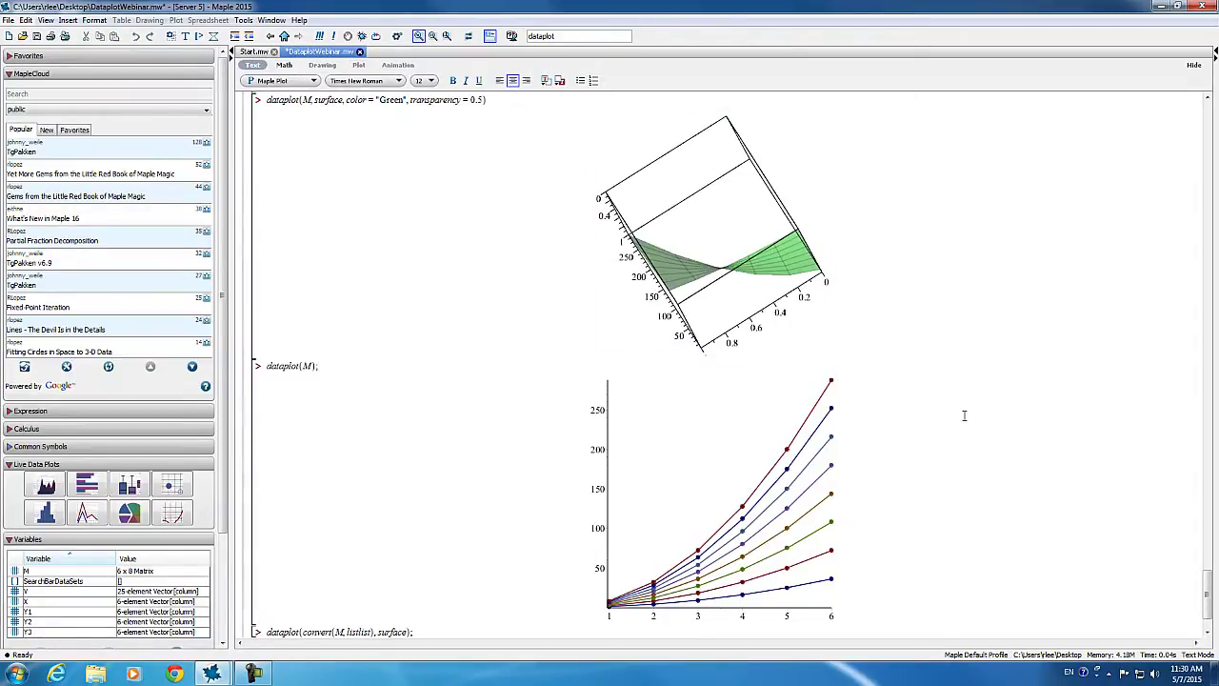
Step: Execute dataplot(convert(M, listlist), surface) and dataplot(Array(M), surface) to plot the list and Array forms of M
scroll(963, 416, "down", 4)
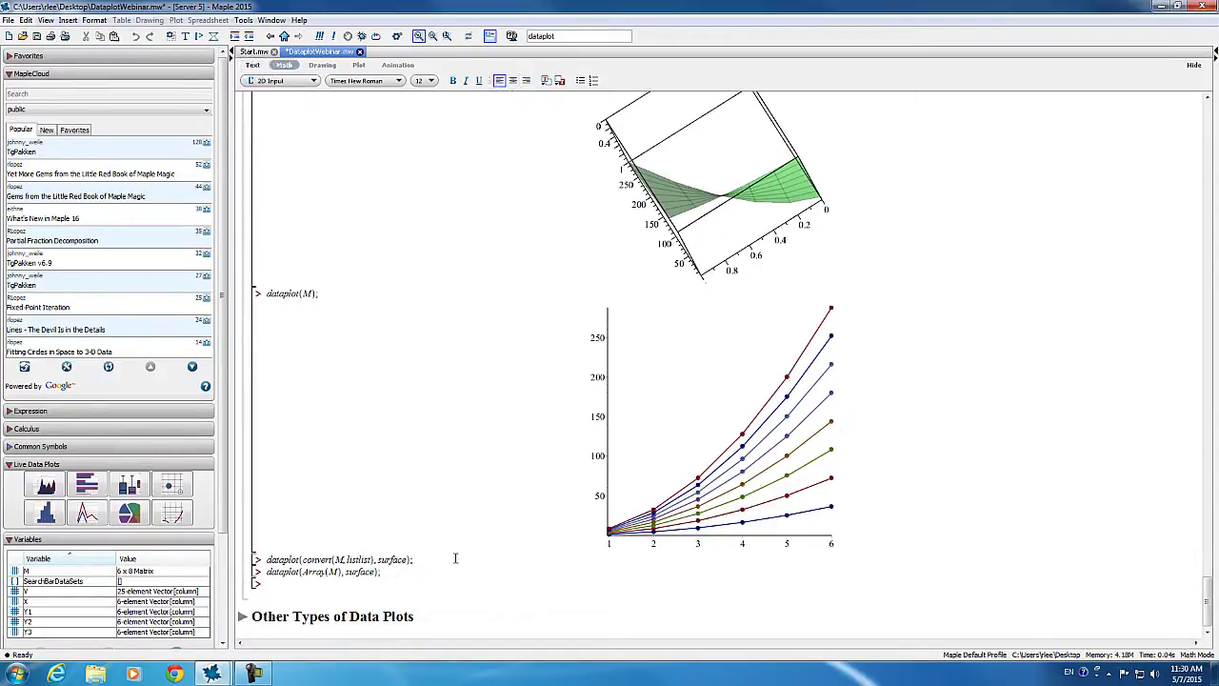
key("Return")
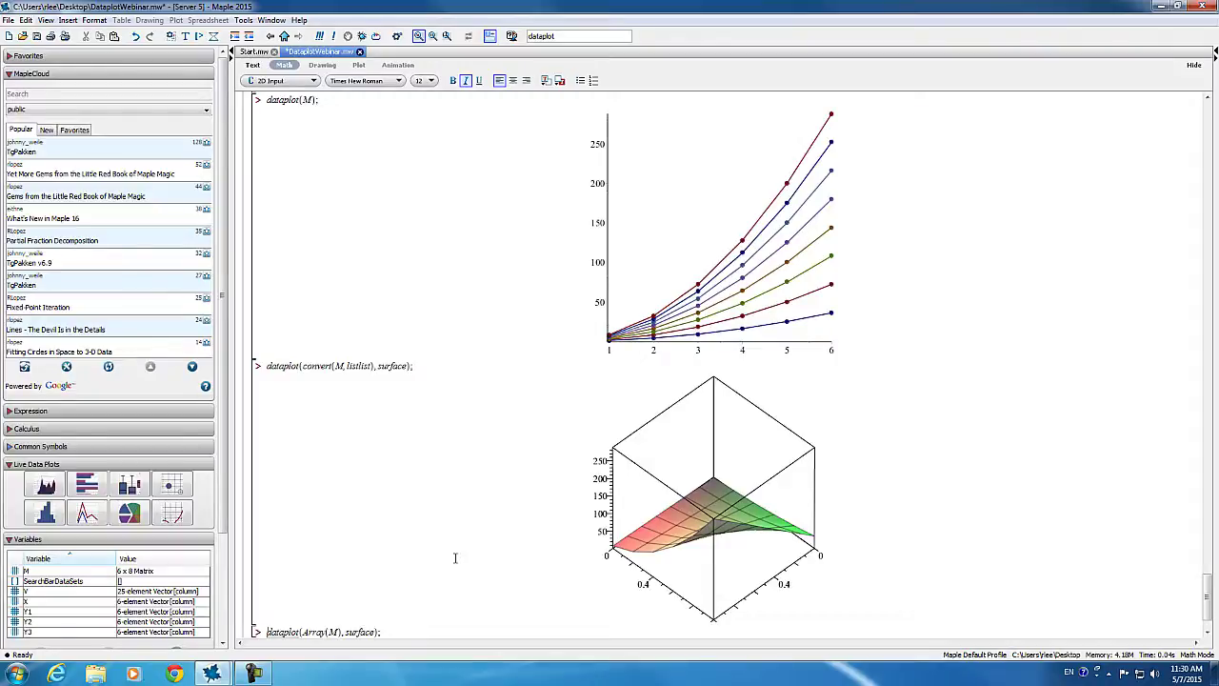
key("Return")
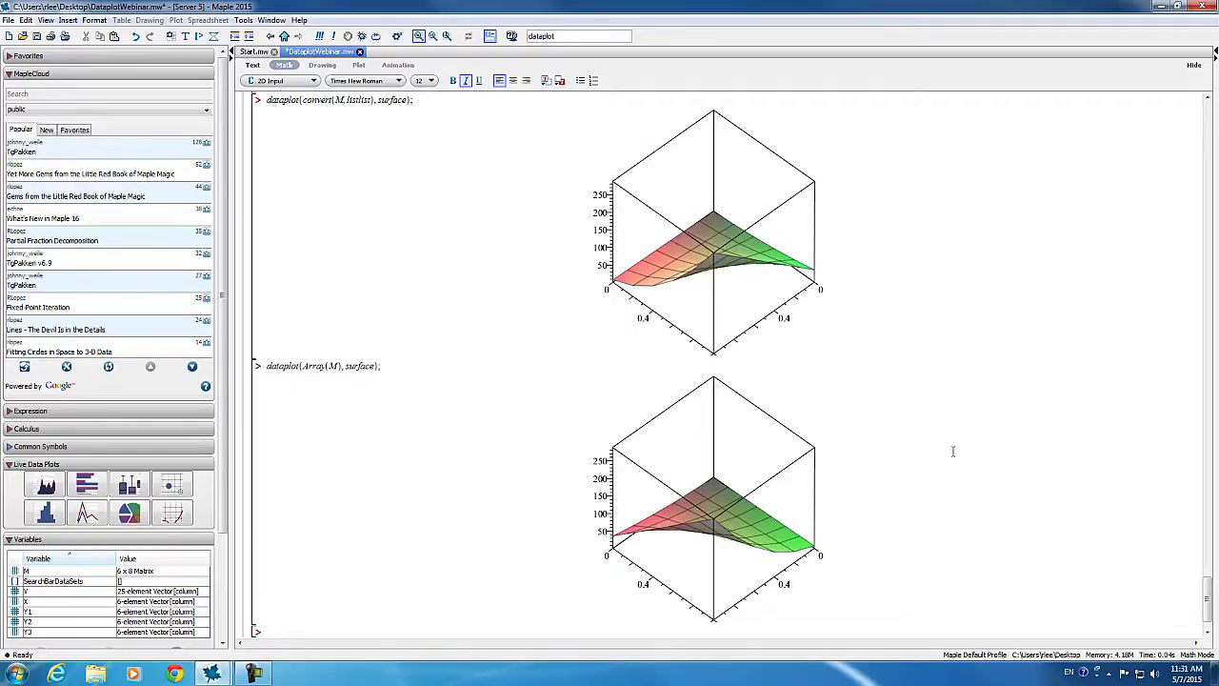
scroll(968, 480, "down", 1)
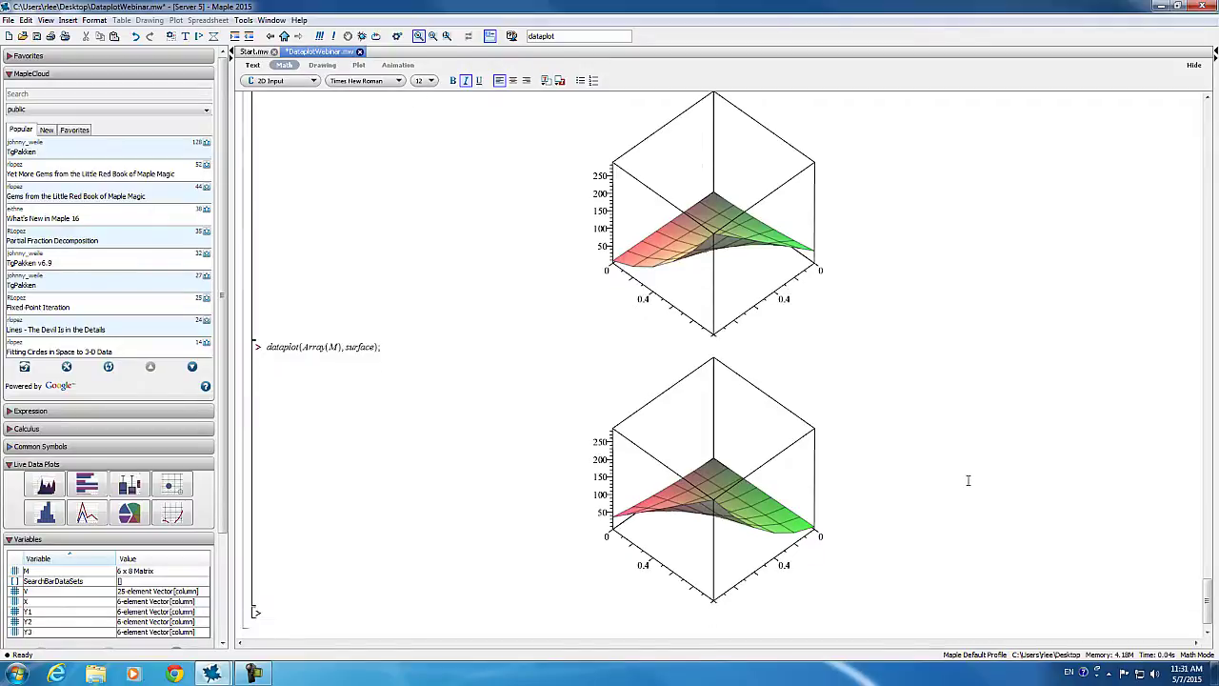
scroll(967, 480, "down", 1)
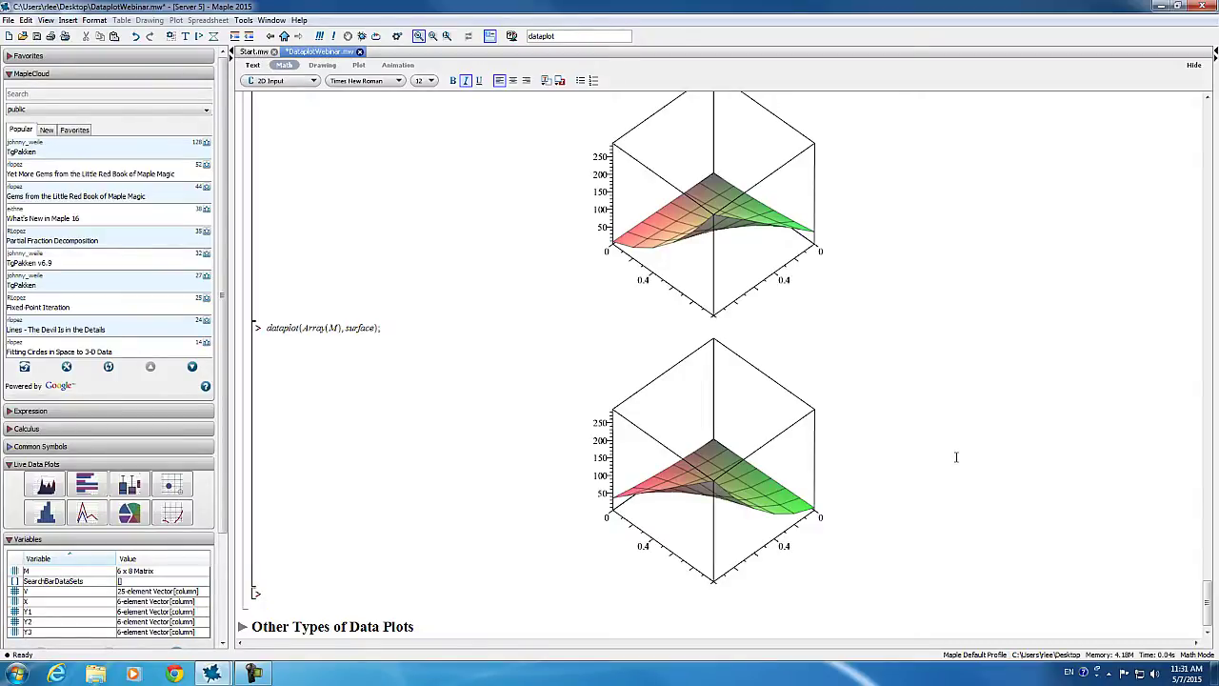
Step: Review the executed examples back up to the 3-D Surfaces section and return to the worksheet's last section
scroll(956, 457, "up", 12)
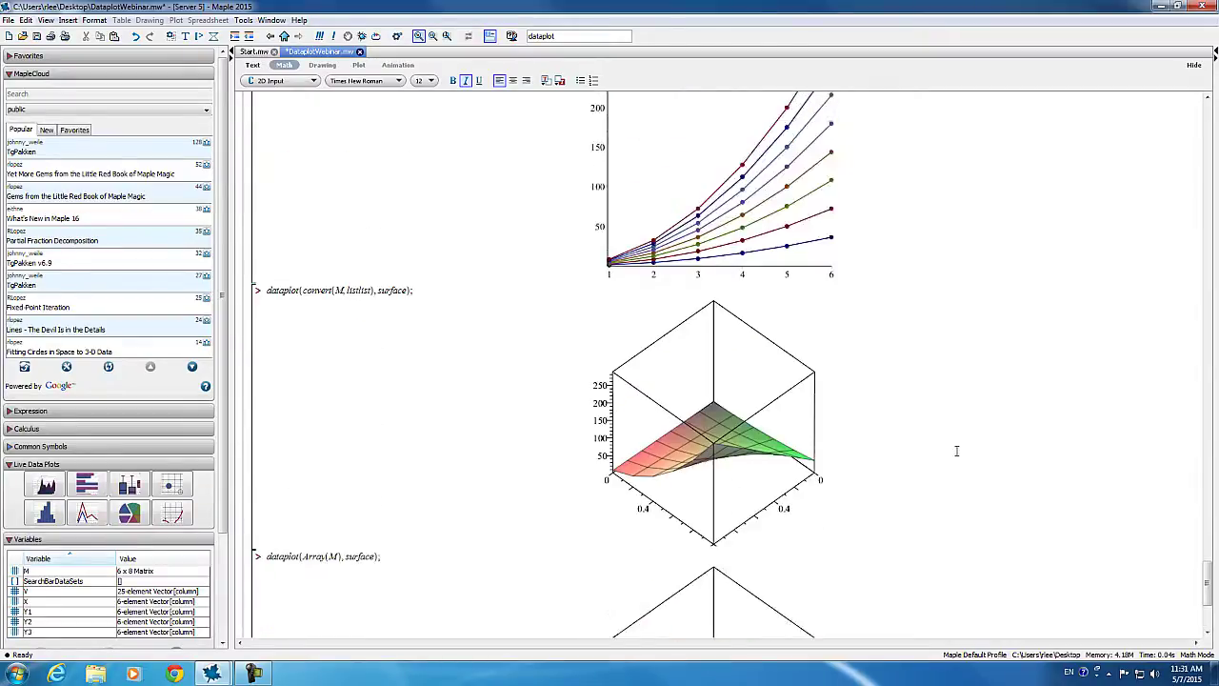
scroll(956, 449, "up", 12)
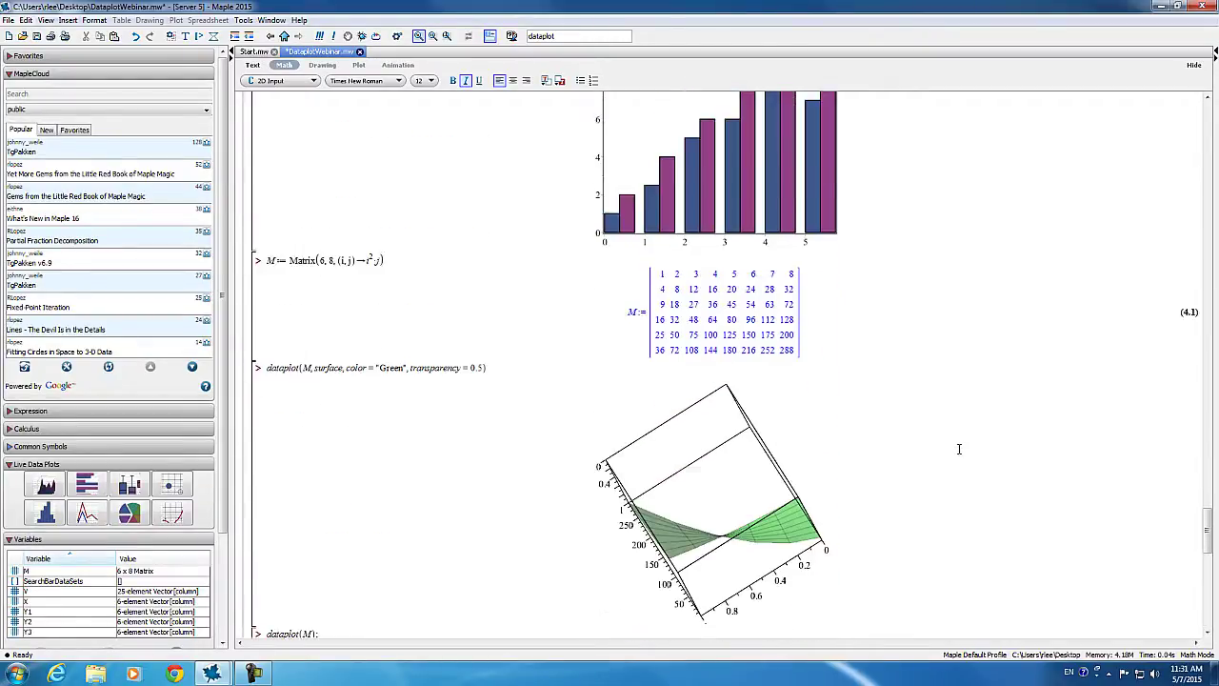
scroll(937, 451, "up", 10)
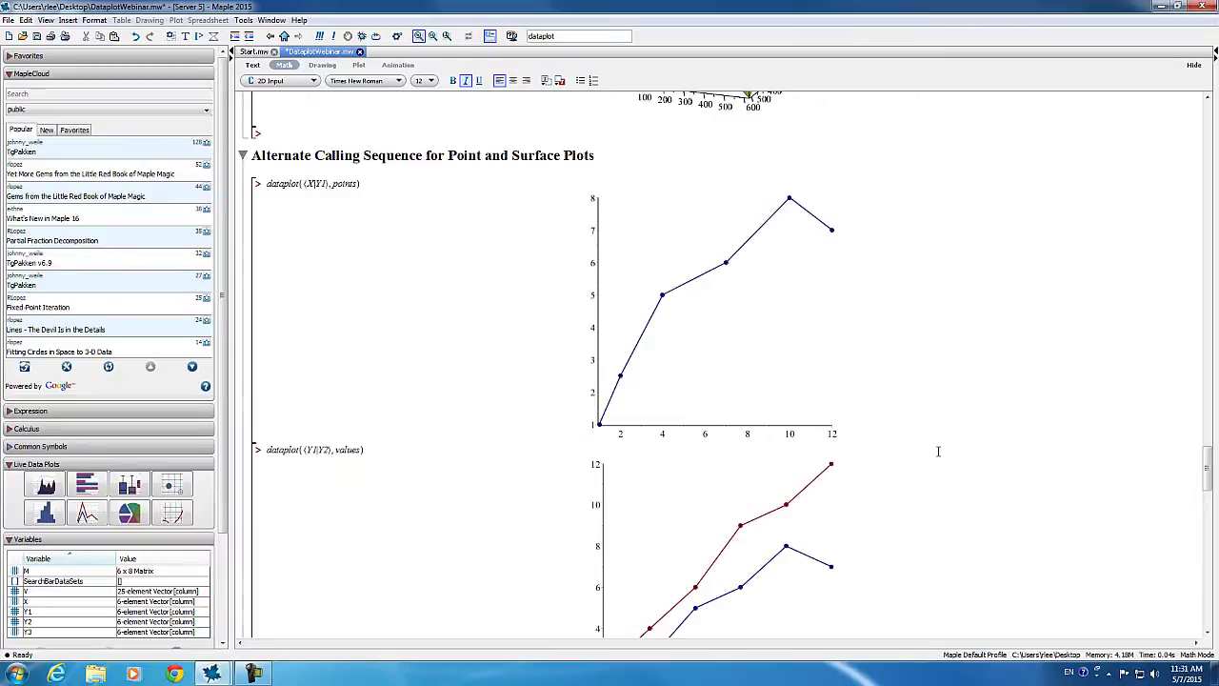
scroll(962, 429, "up", 10)
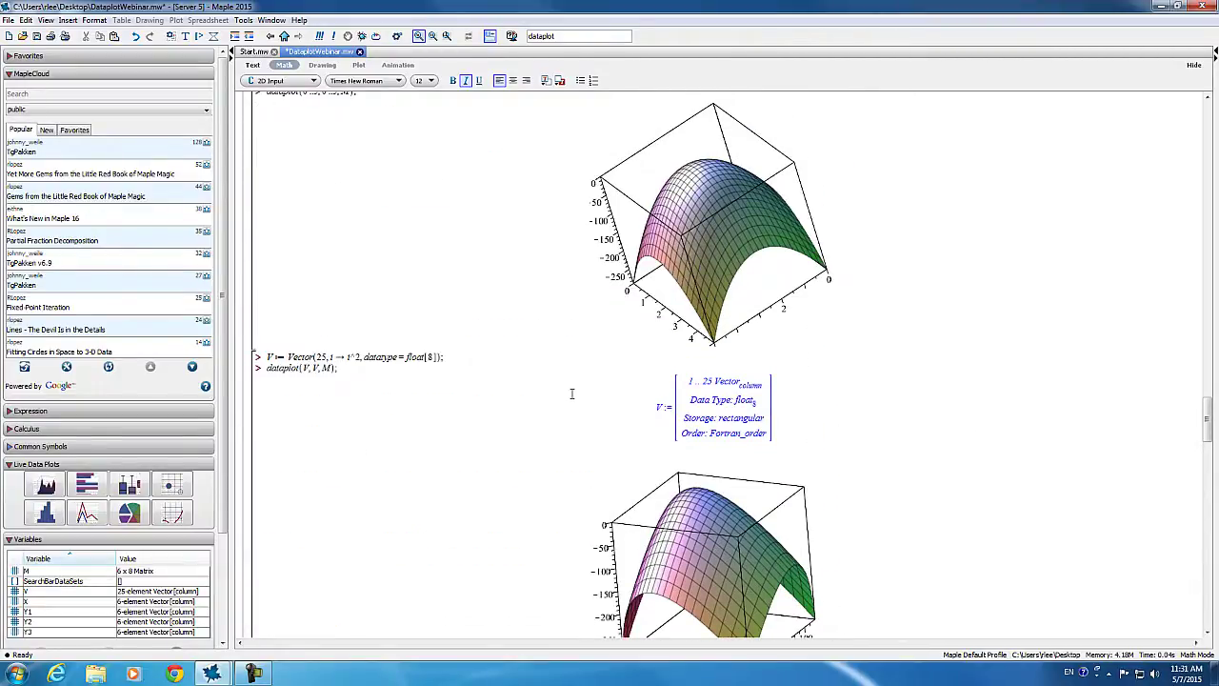
scroll(572, 393, "up", 2)
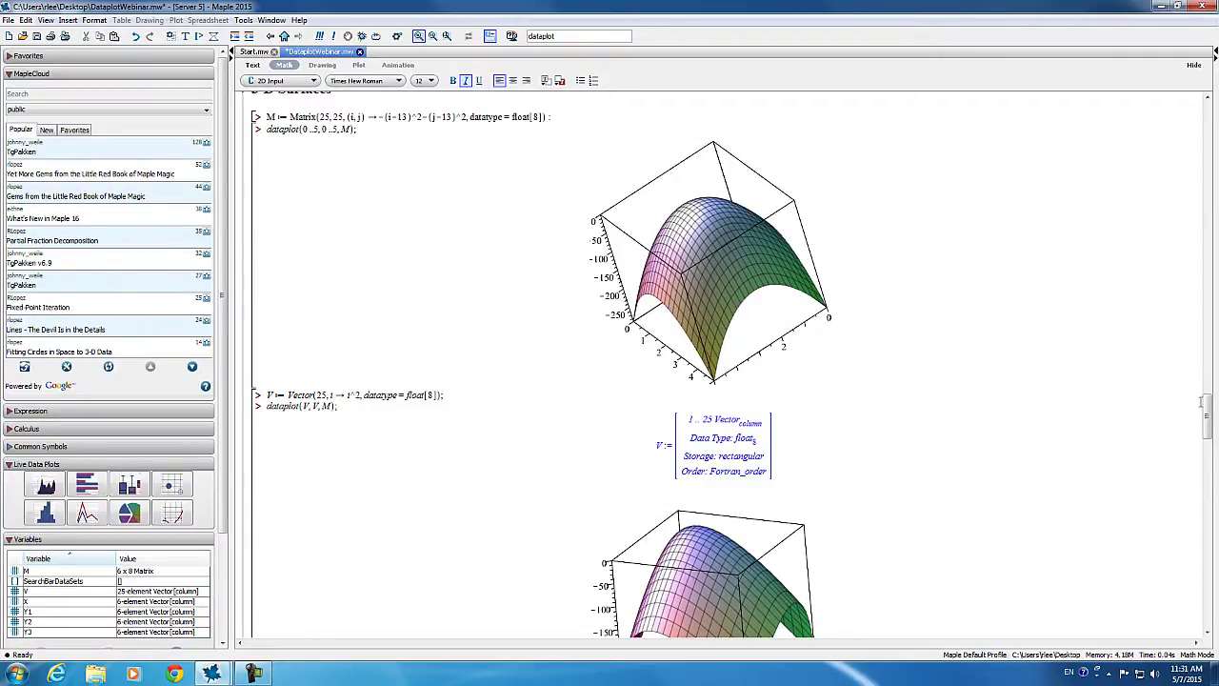
left_click_drag(1208, 419, 1205, 600)
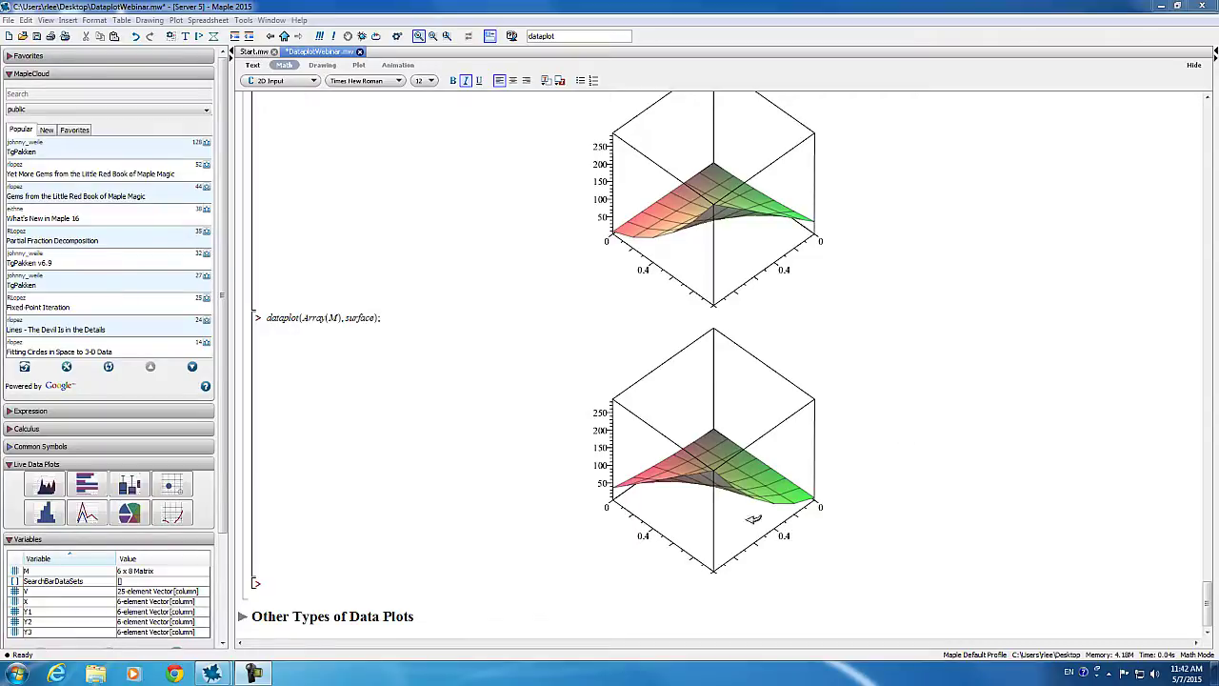
Step: Expand the Other Types of Data Plots section and execute its 25 by 25 sine-based definition of matrix M
left_click(242, 619)
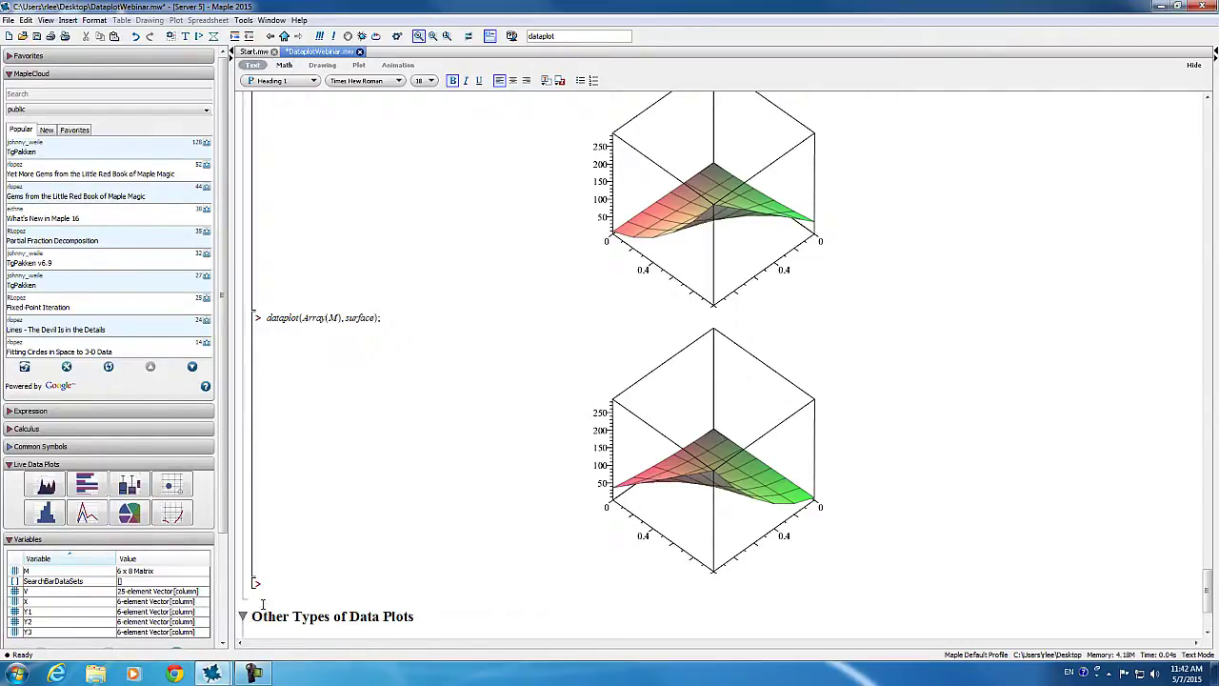
scroll(468, 569, "down", 2)
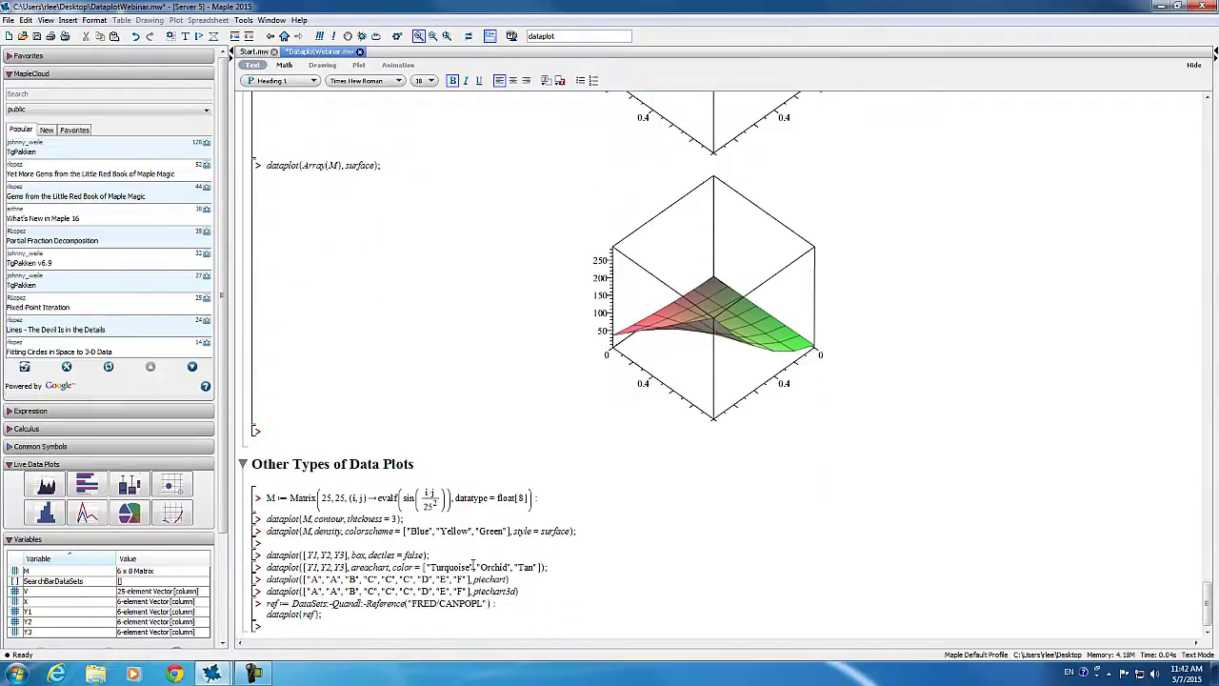
left_click(598, 493)
key("Return")
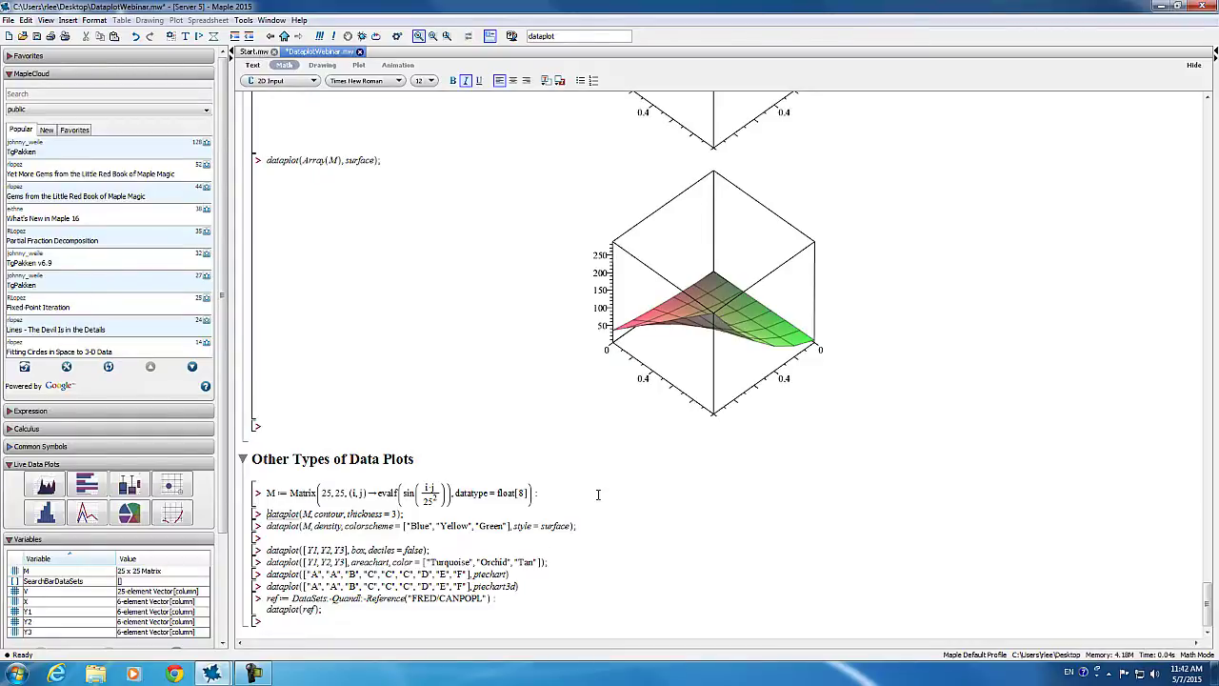
Step: Execute dataplot(M, contour, thickness = 3) and dataplot(M, density, colorscheme = ["Blue", "Yellow", "Green"], style = surface)
key("Return")
key("Return")
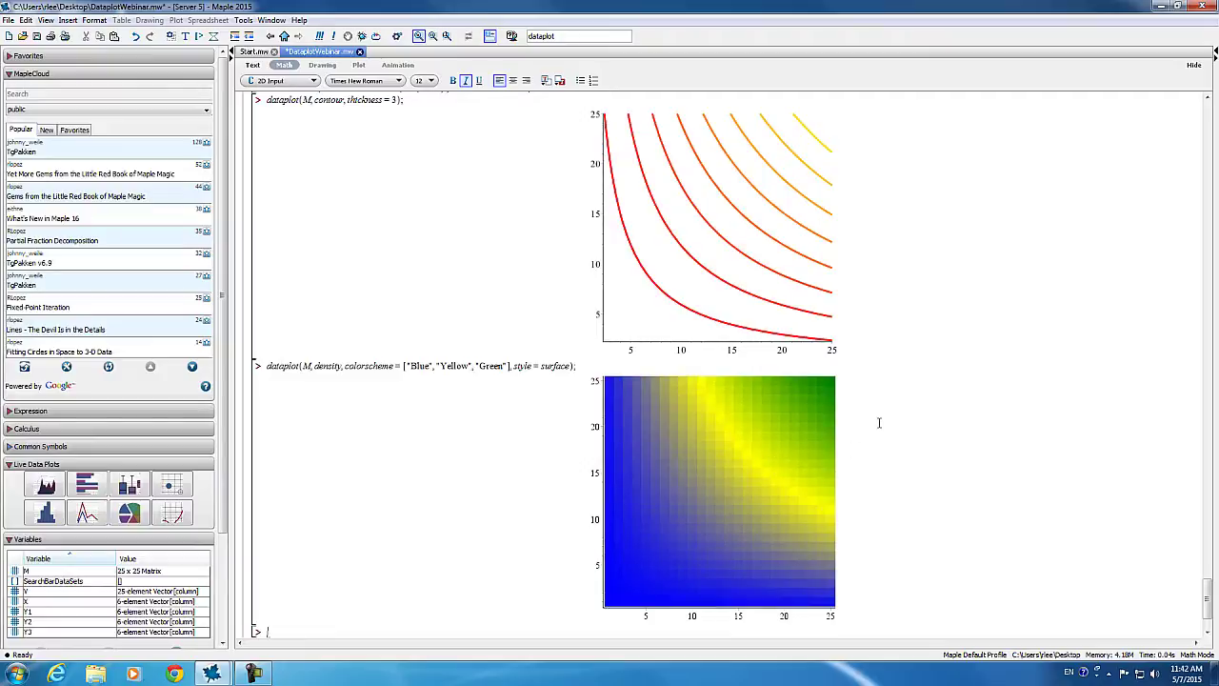
Step: Execute dataplot([Y1, Y2, Y3], box, deciles = false) and the areachart example with the colors "Turquoise", "Orchid" and "Tan"
scroll(867, 407, "up", 1)
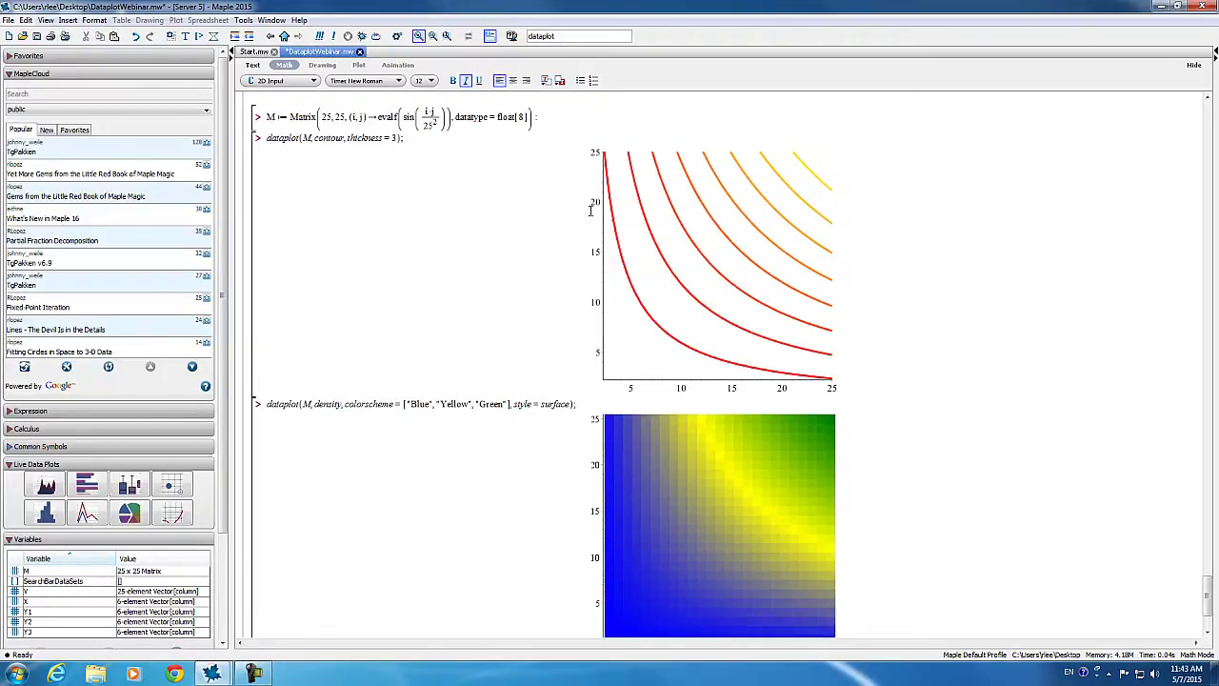
left_click(572, 114)
scroll(886, 267, "down", 1)
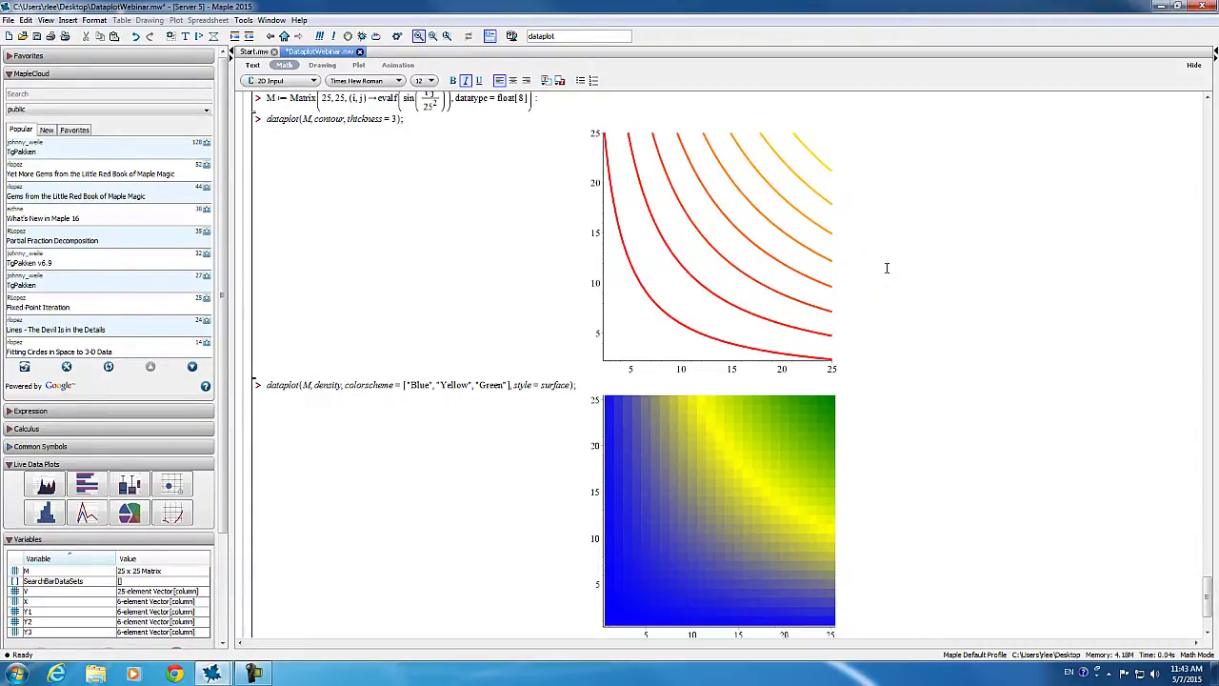
scroll(885, 266, "down", 3)
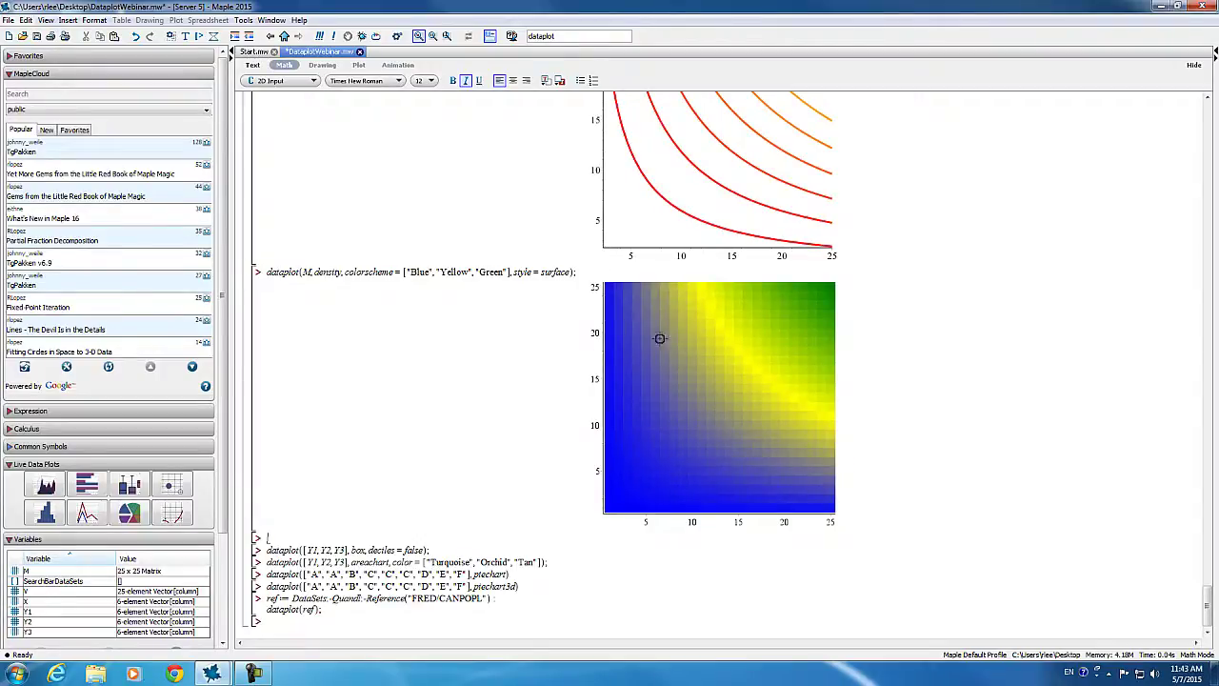
left_click(489, 545)
key("Return")
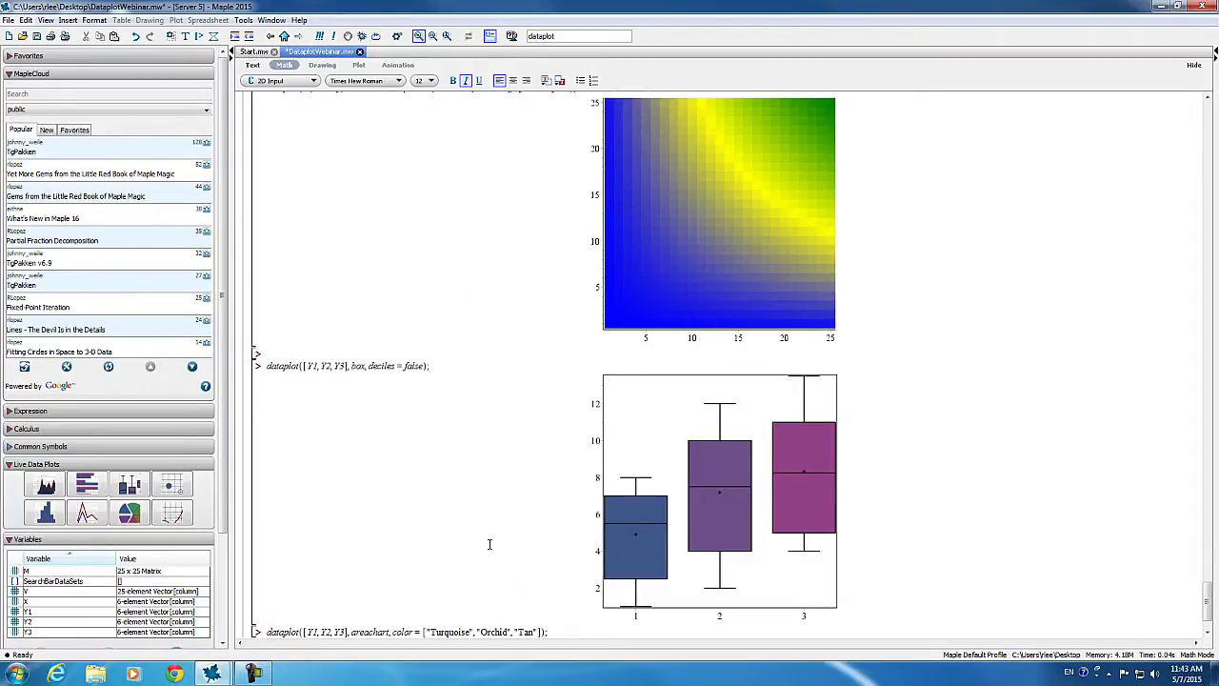
key("Return")
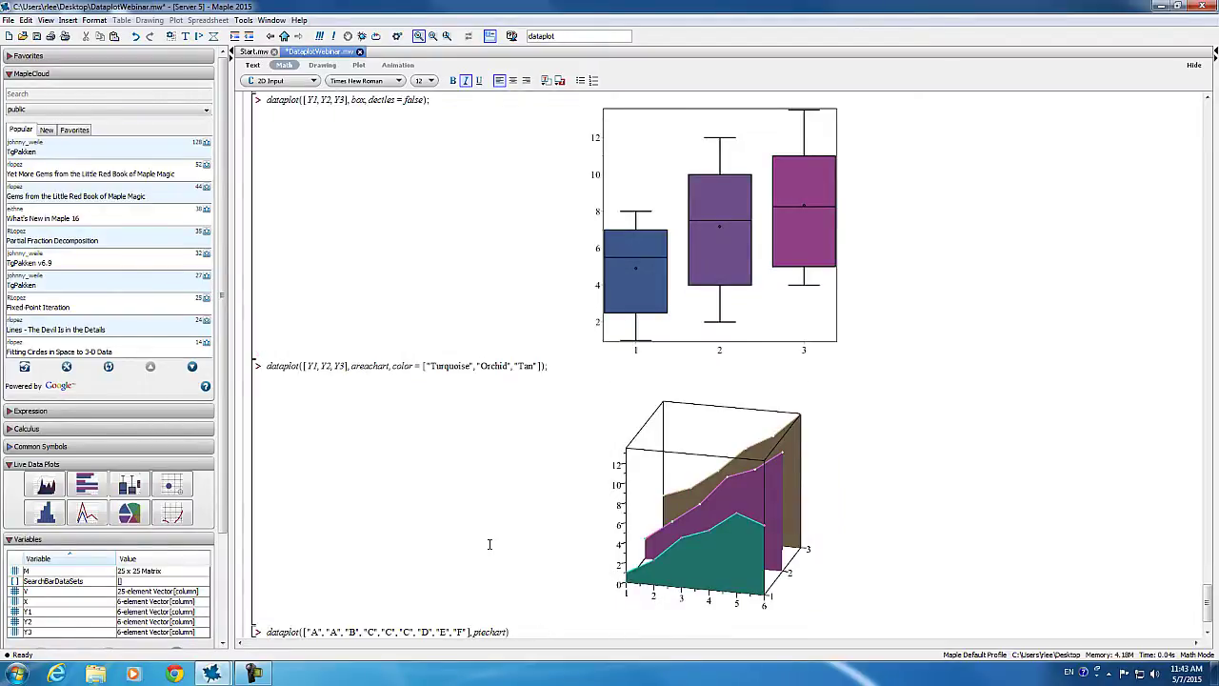
Step: Execute the piechart and piechart3d dataplot examples on the list of letters "A" to "F"
key("Return")
key("Return")
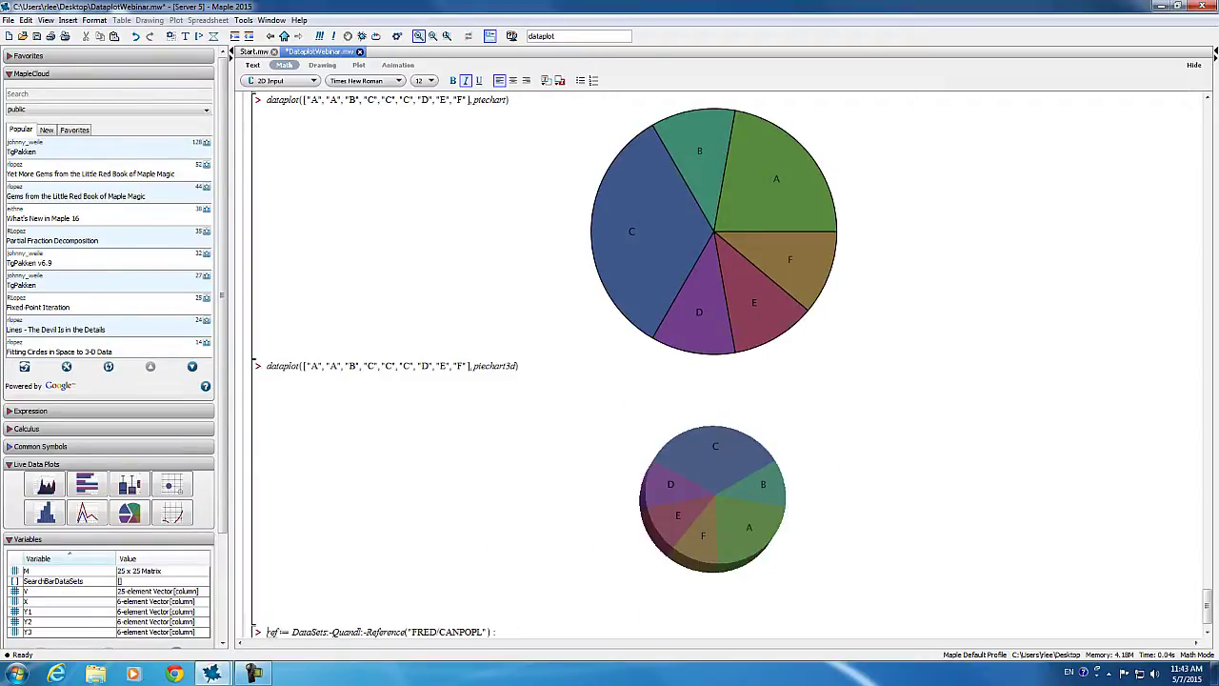
mouse_move(1207, 598)
left_mouse_down()
mouse_move(1211, 557)
mouse_move(1208, 608)
left_mouse_up()
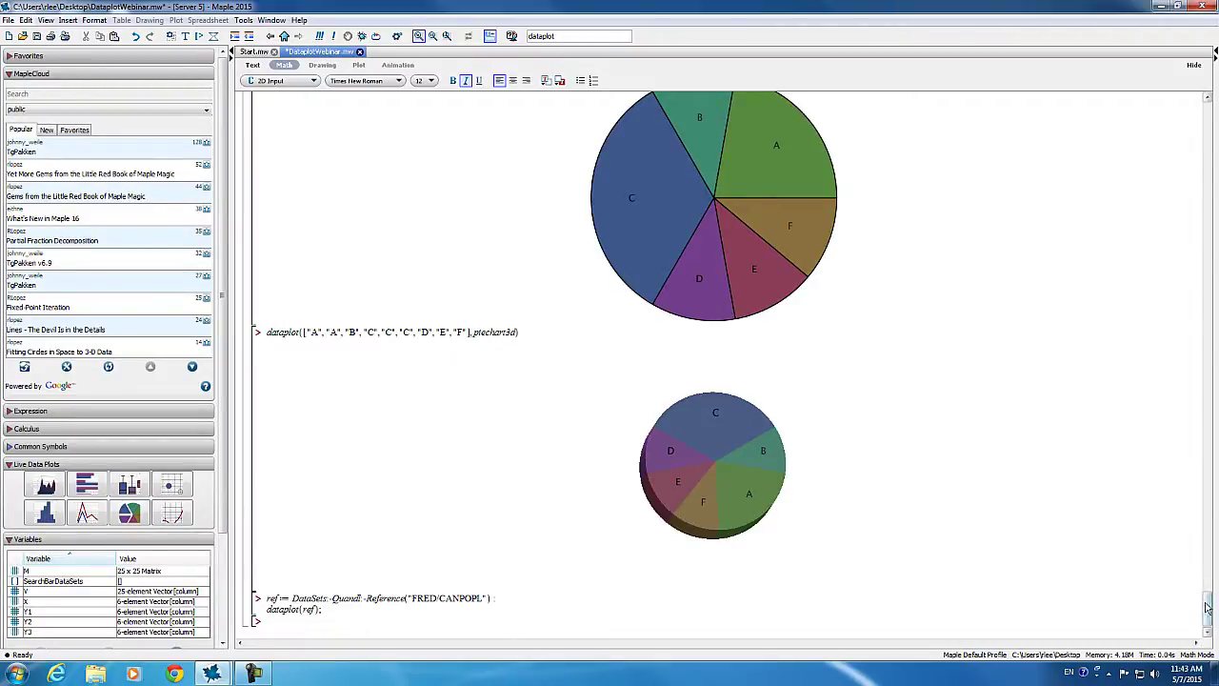
Step: Review the box plot example, then switch to the dataplot help page and examine its Data Format and Plot Types sections
left_click_drag(1208, 607, 1213, 554)
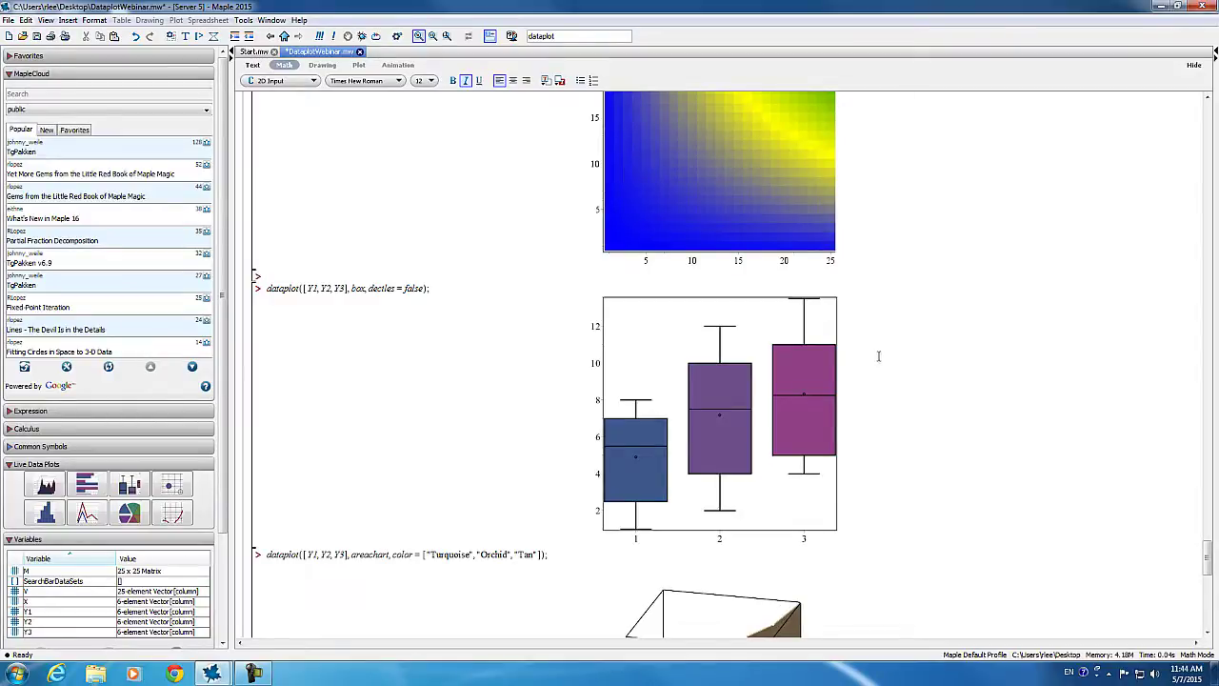
scroll(878, 356, "down", 1)
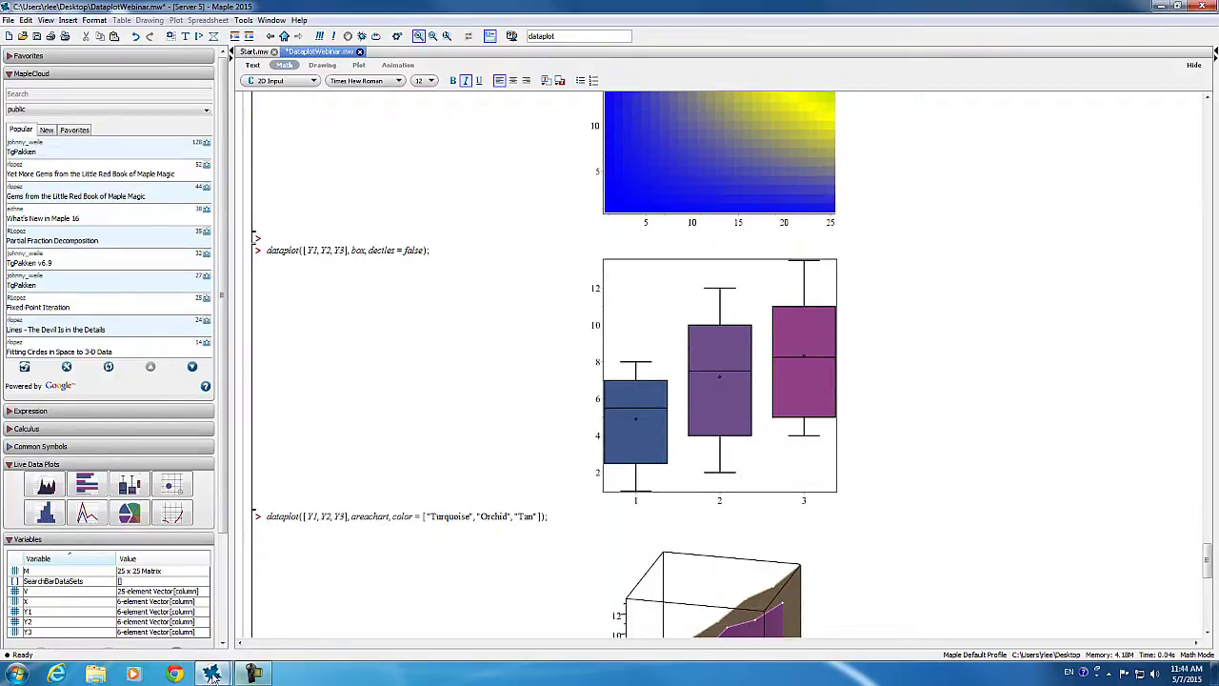
mouse_move(212, 673)
left_click(289, 619)
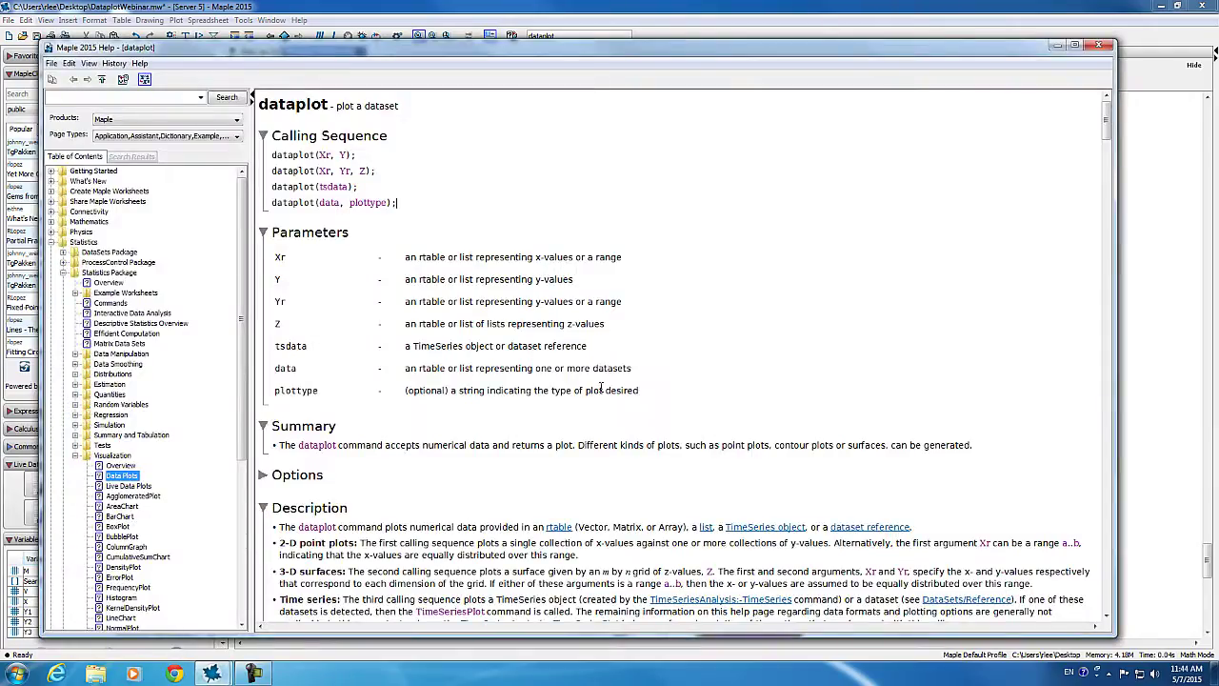
scroll(595, 389, "down", 6)
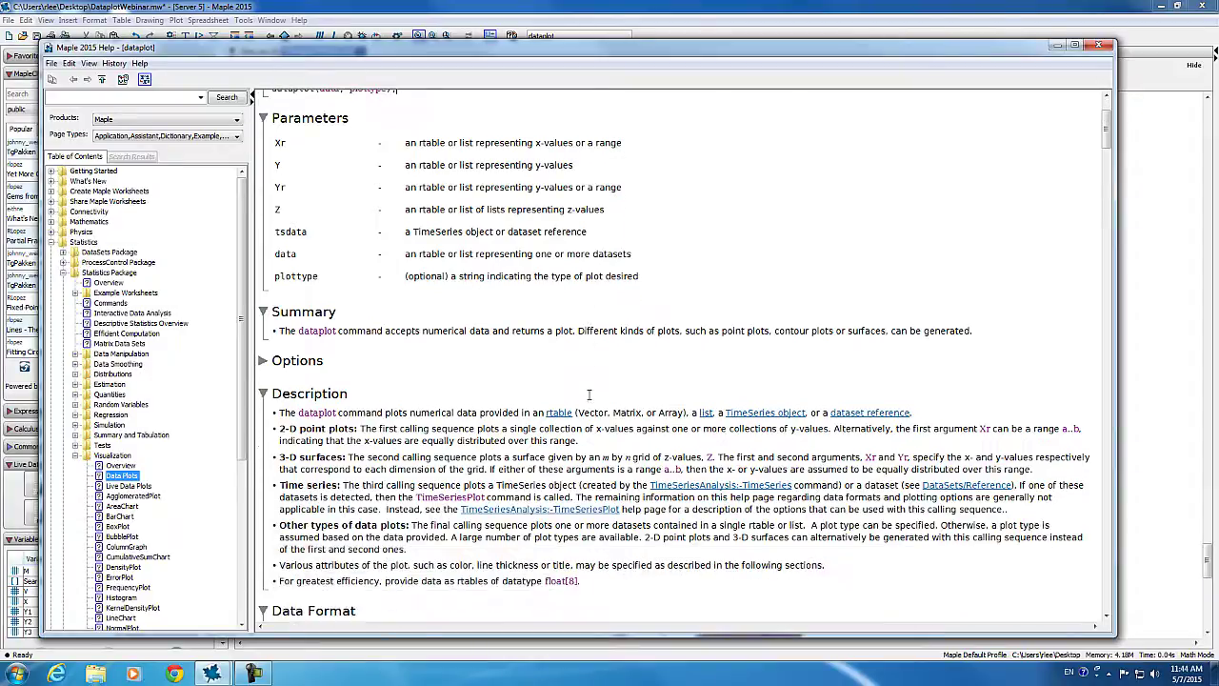
scroll(588, 393, "down", 12)
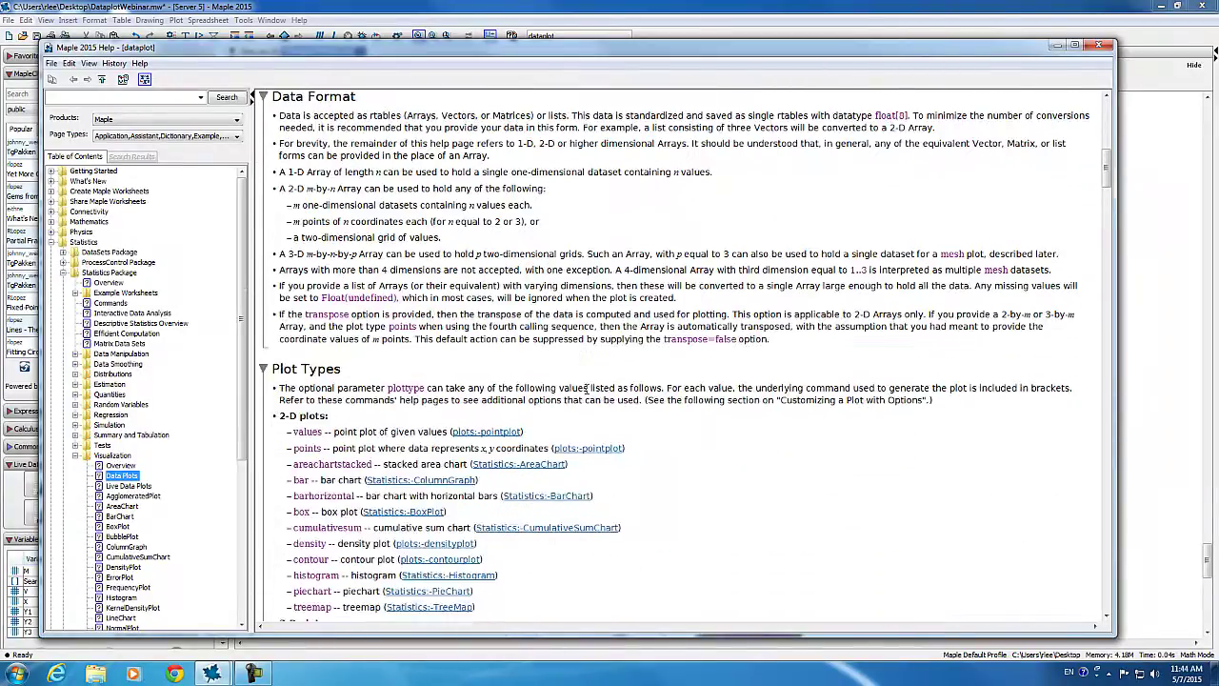
scroll(586, 388, "down", 2)
scroll(502, 286, "down", 1)
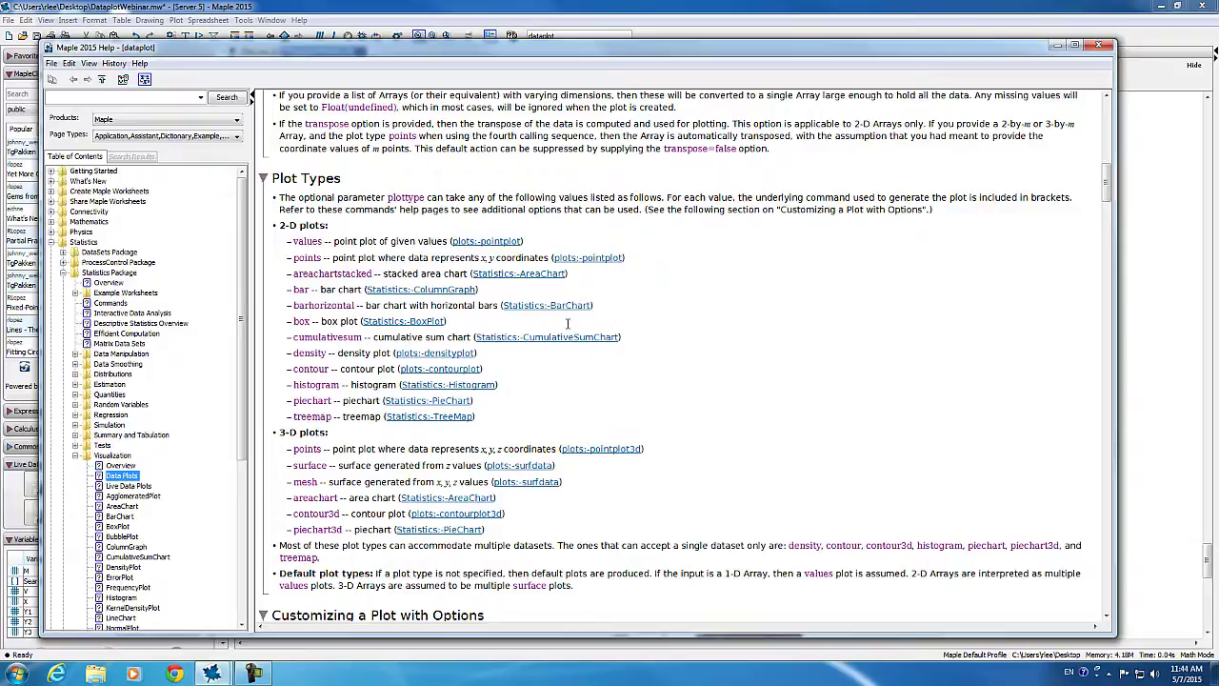
Step: Return to the worksheet and execute the last example, which assigns the Quandl reference "FRED/CANPOPL" to ref and plots it with dataplot(ref)
left_click(933, 10)
scroll(880, 119, "down", 10)
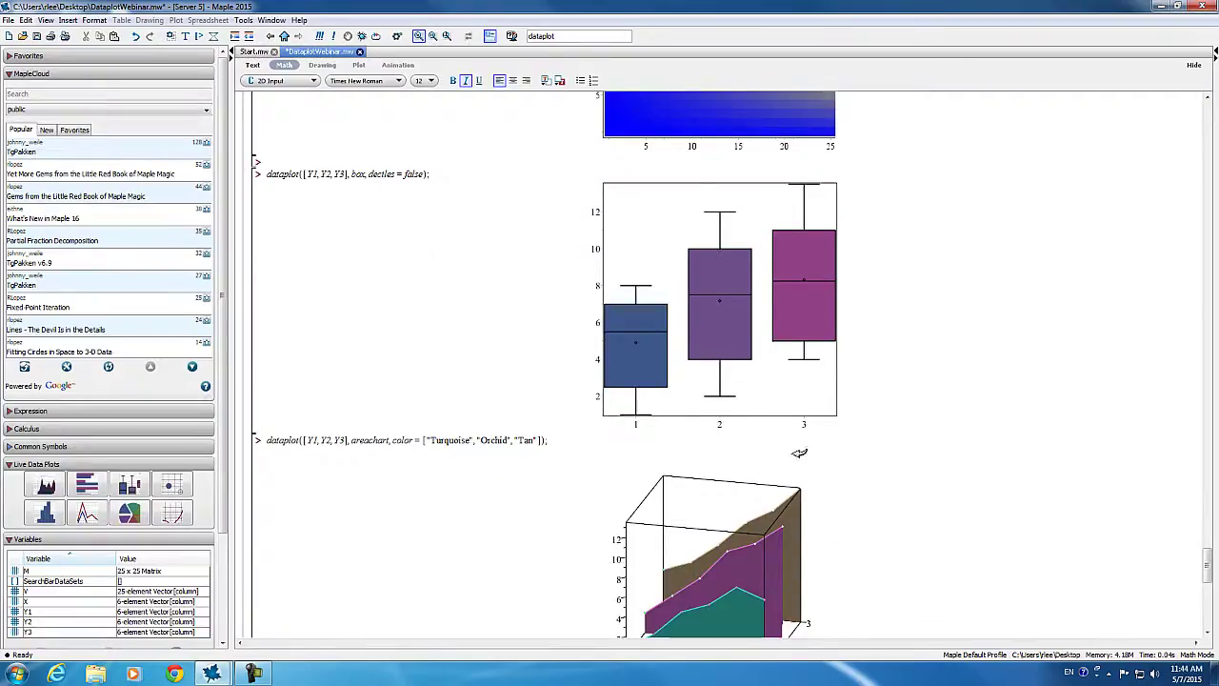
scroll(824, 473, "down", 5)
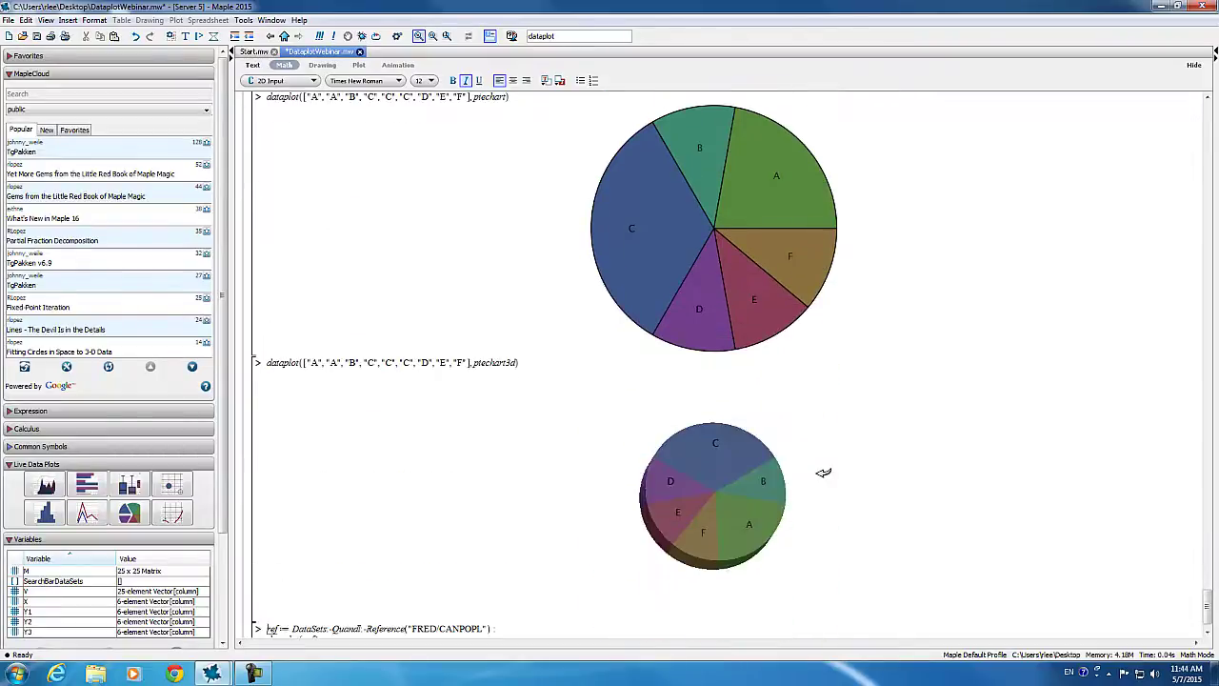
left_click(544, 597)
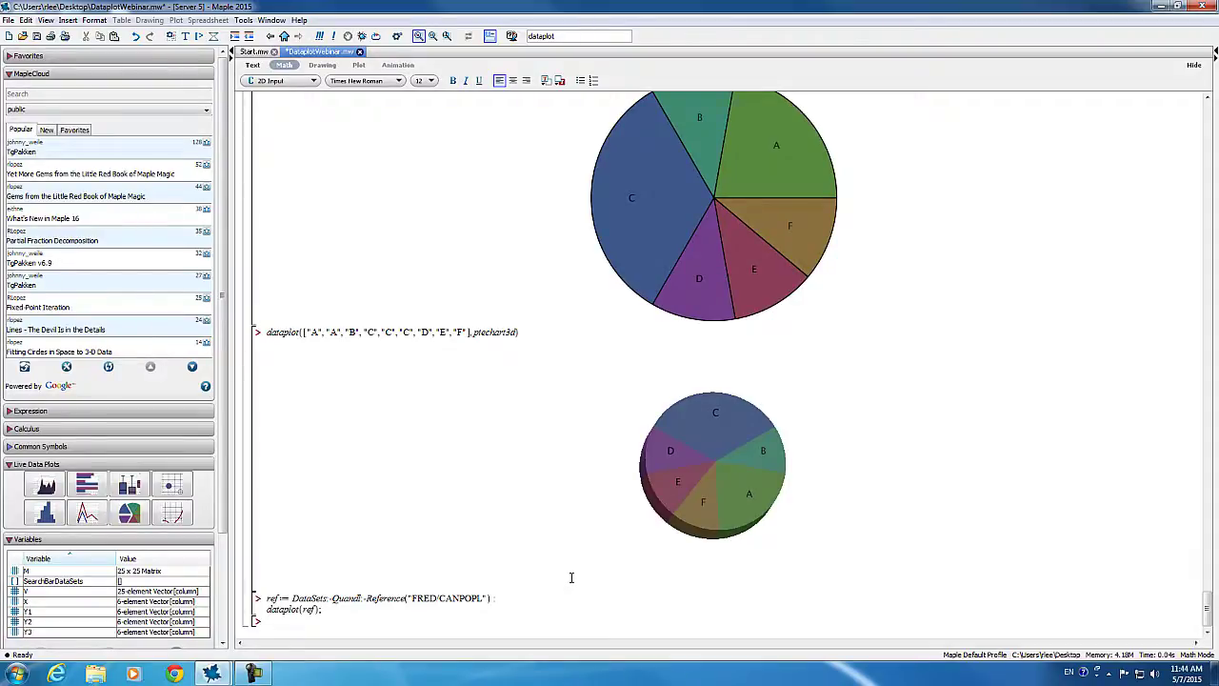
key("Return")
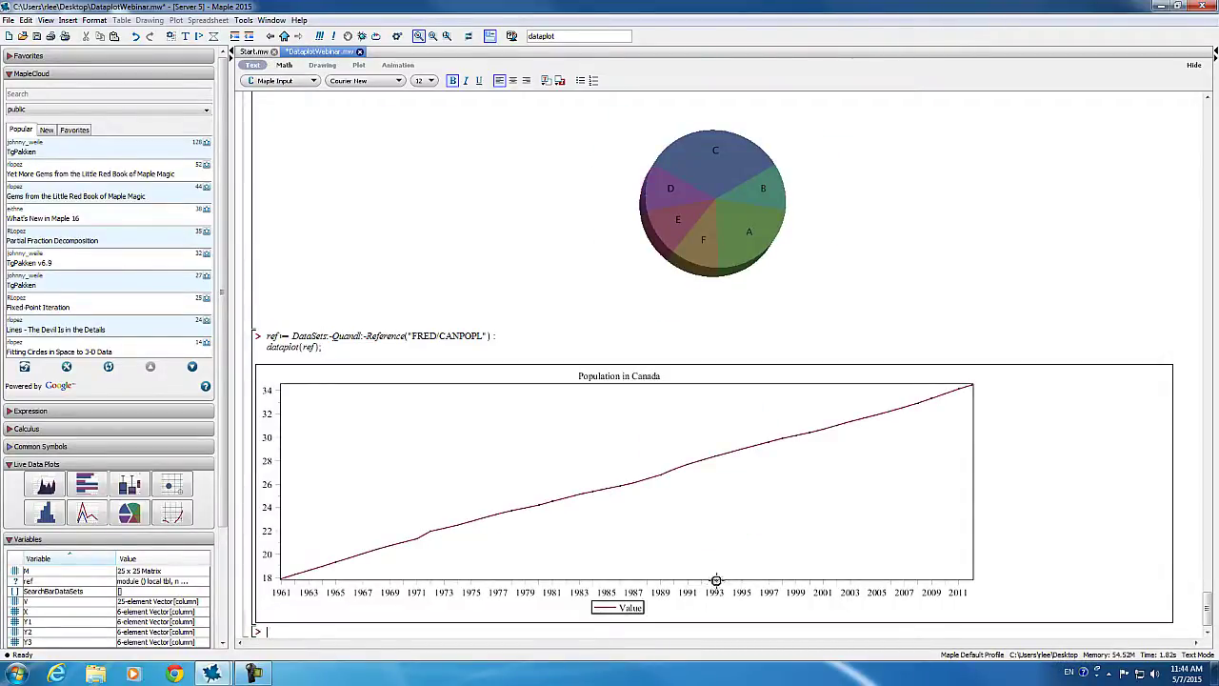
scroll(714, 579, "down", 1)
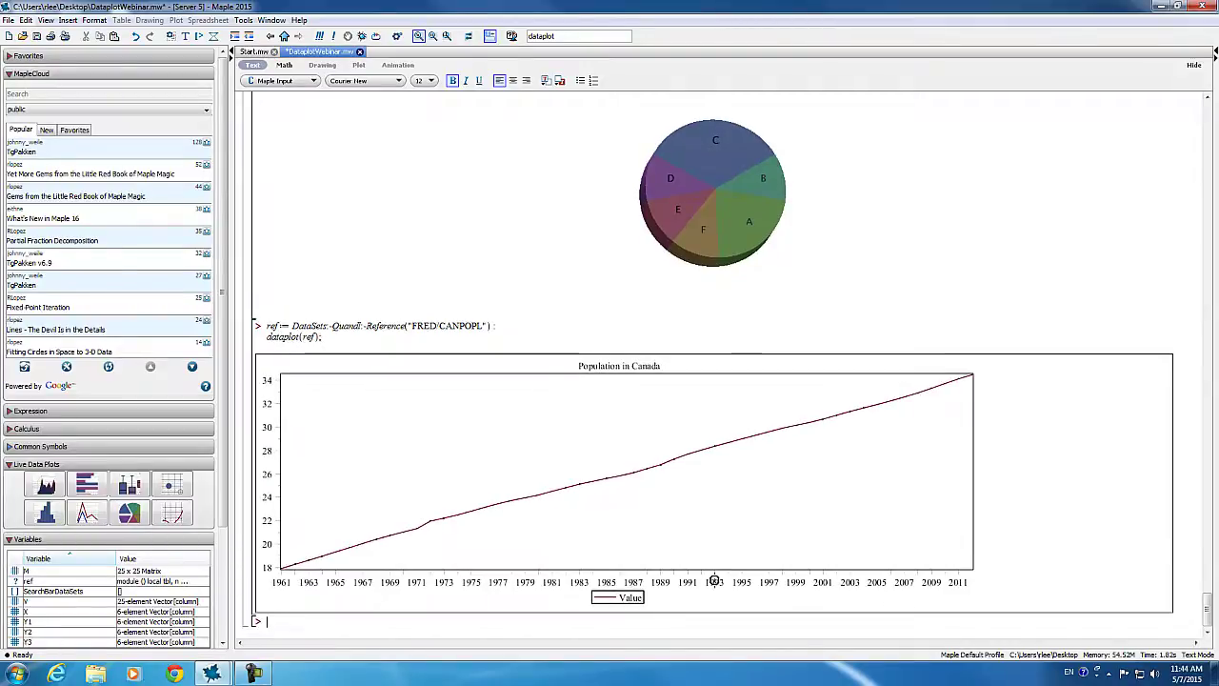